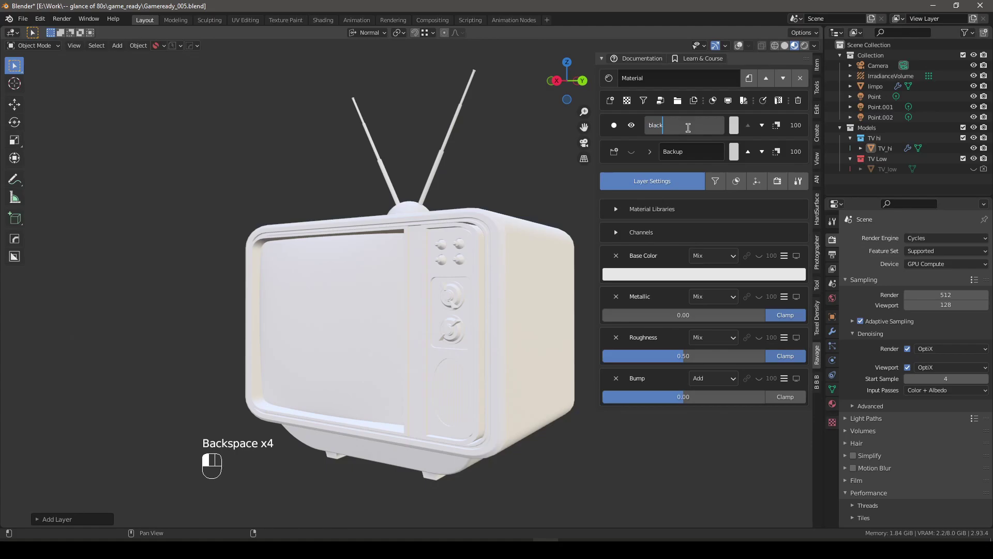
Step: Name the new layer black_plastic and collapse its Base Color, Metallic, Roughness and Bump channel values
{"action": "key", "text": "BackSpace"}
{"action": "key", "text": "BackSpace"}
{"action": "key", "text": "BackSpace"}
{"action": "key", "text": "BackSpace"}
{"action": "key", "text": "Return"}
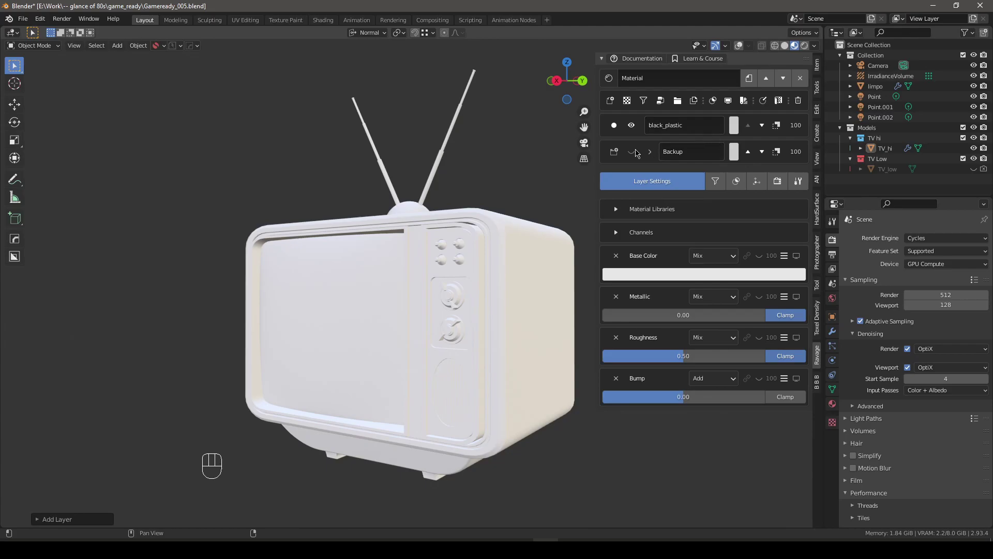
{"action": "left_click_drag", "start_coordinate": [646, 255], "coordinate": [651, 397]}
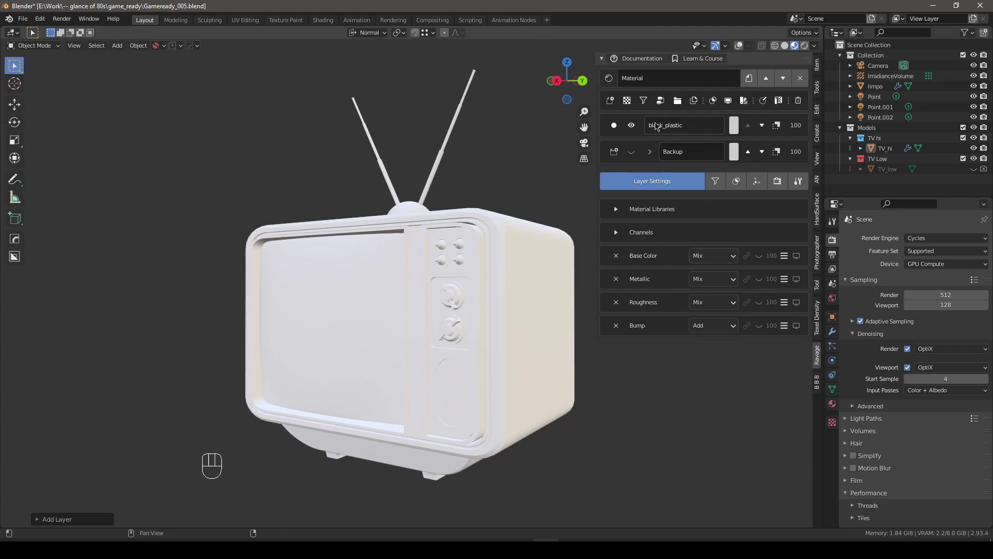
Step: Add a folder layer above black_plastic and move the black_plastic layer into it
{"action": "left_click", "coordinate": [678, 101]}
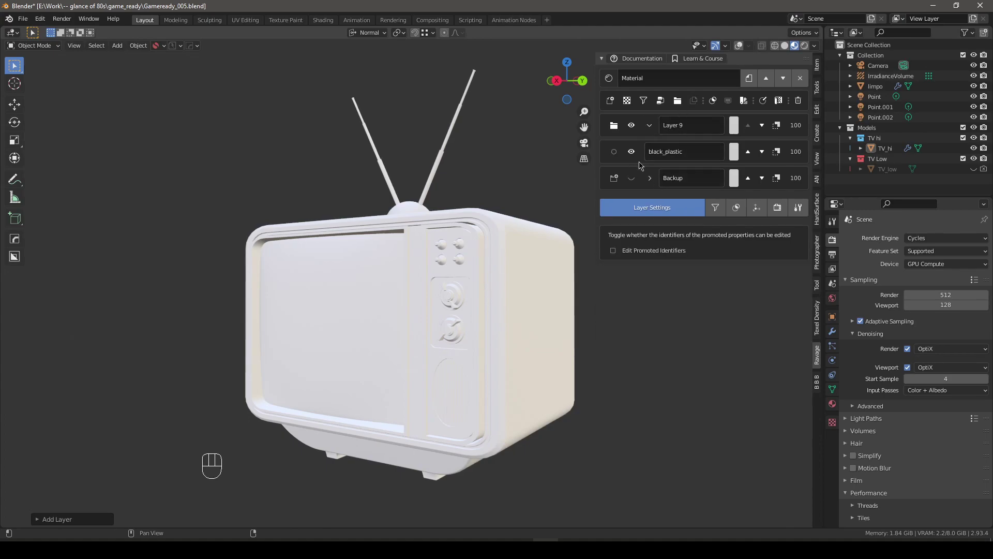
{"action": "left_click", "coordinate": [614, 152]}
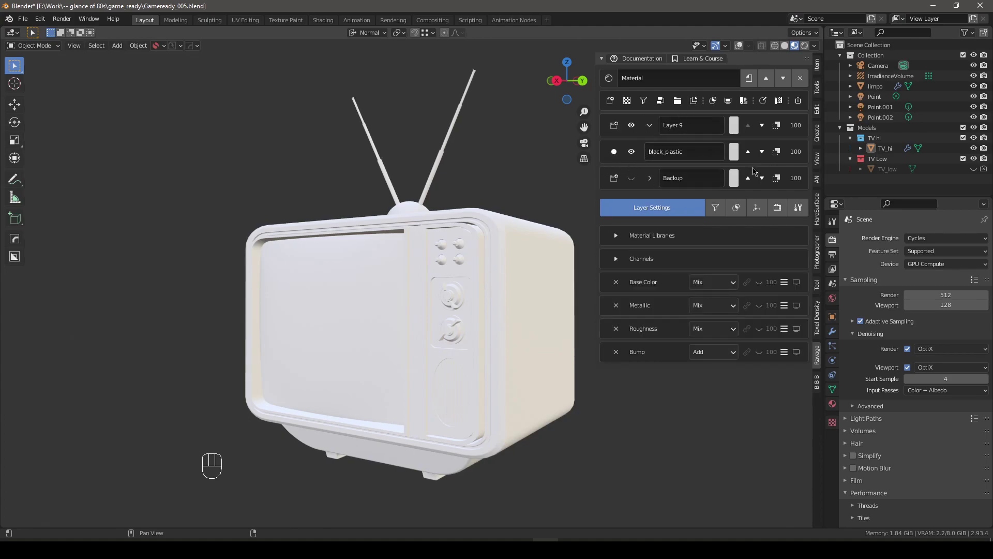
{"action": "left_click", "coordinate": [748, 155]}
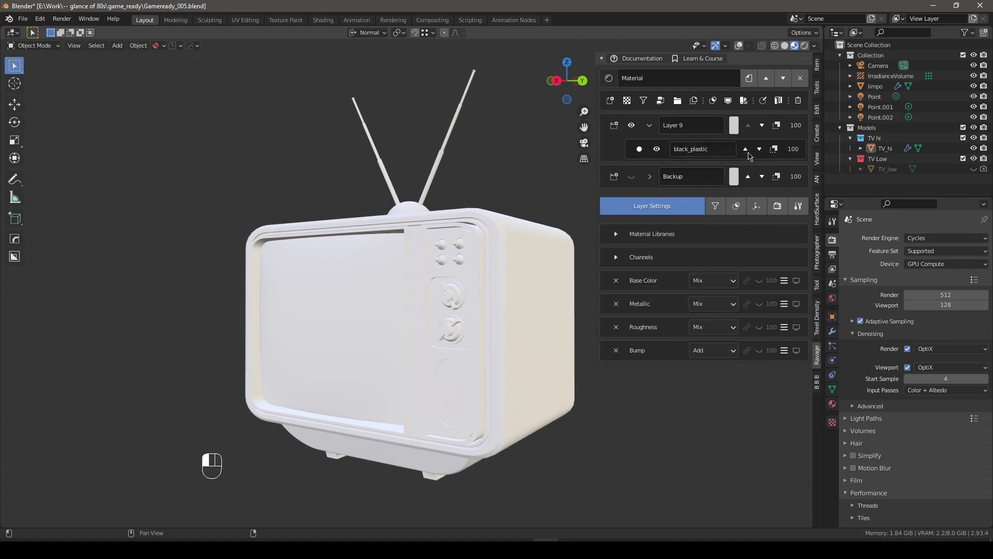
Step: Rename the folder containing the black_plastic layer as black_plastic and collapse it
{"action": "double_click", "coordinate": [712, 148]}
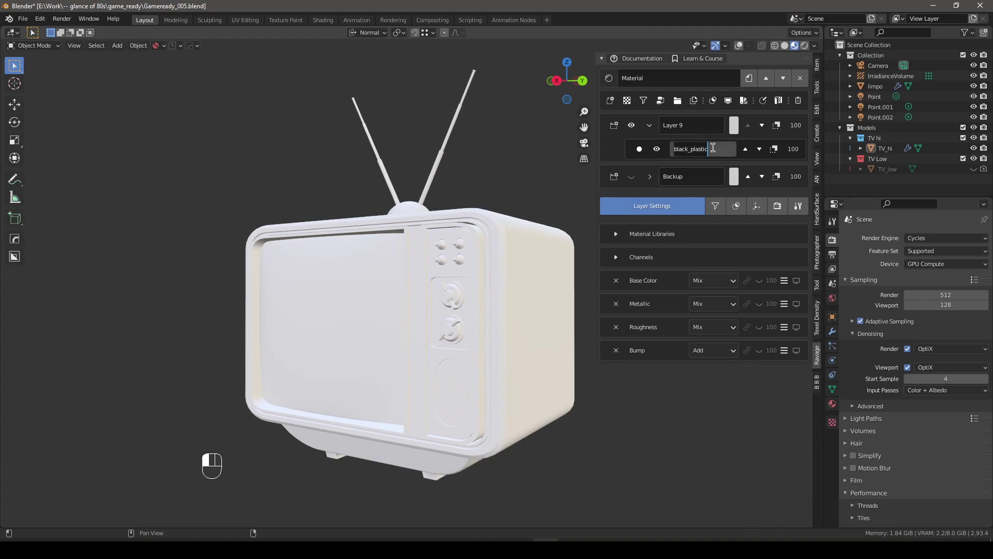
{"action": "double_click", "coordinate": [693, 125]}
{"action": "key", "text": "ctrl+a"}
{"action": "type", "text": "black_plastic"}
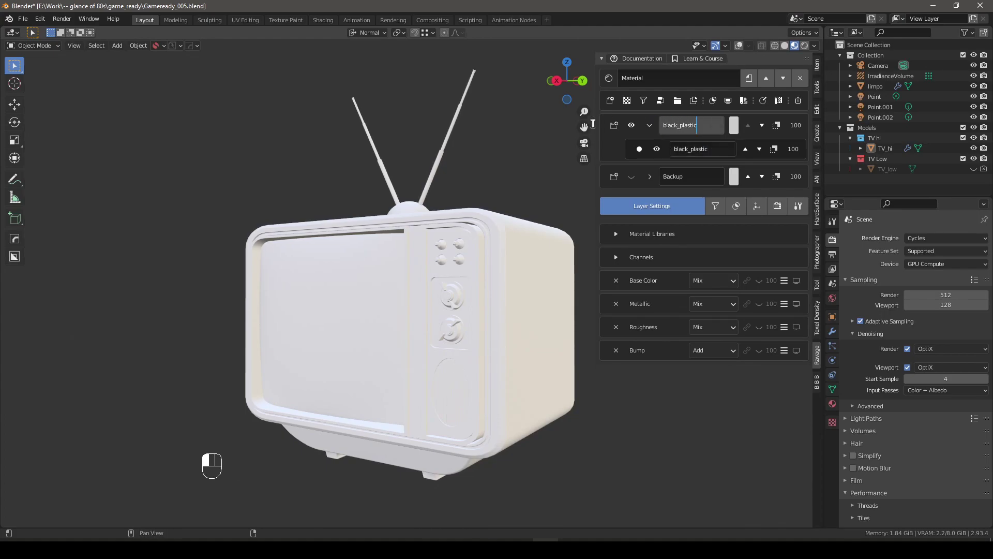
{"action": "key", "text": "Return"}
{"action": "left_click", "coordinate": [648, 125]}
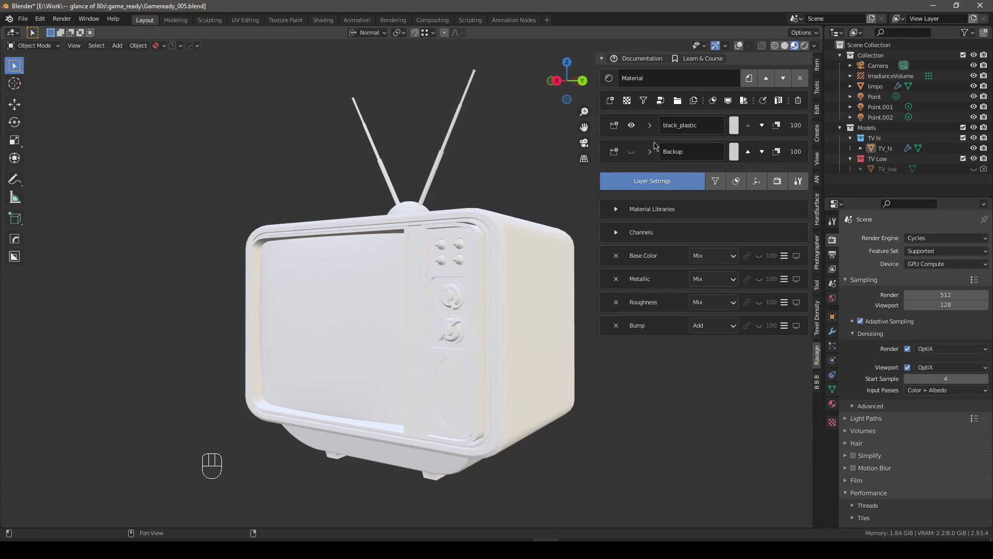
Step: Add a new layer outside and above the black_plastic folder and name it Screen
{"action": "left_click", "coordinate": [610, 102]}
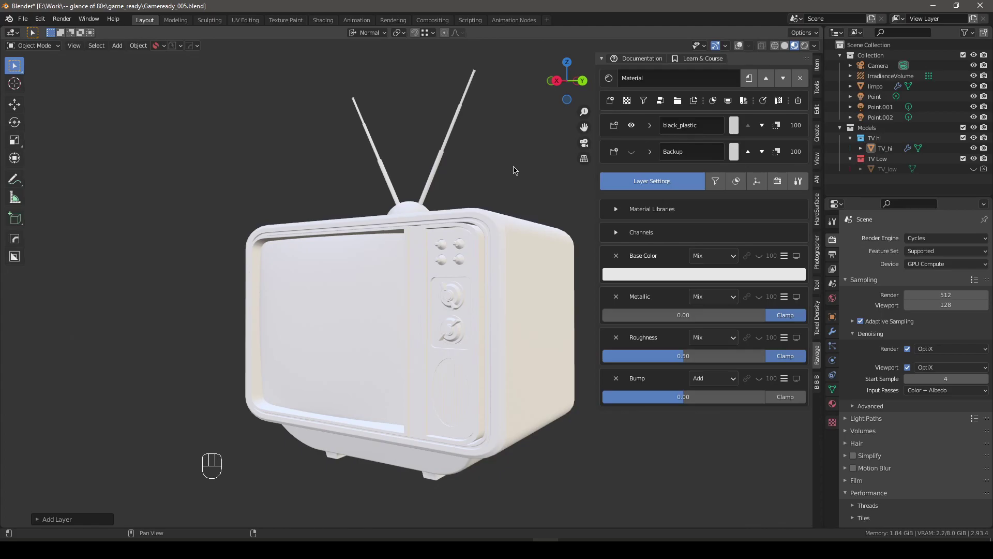
{"action": "left_click", "coordinate": [649, 125]}
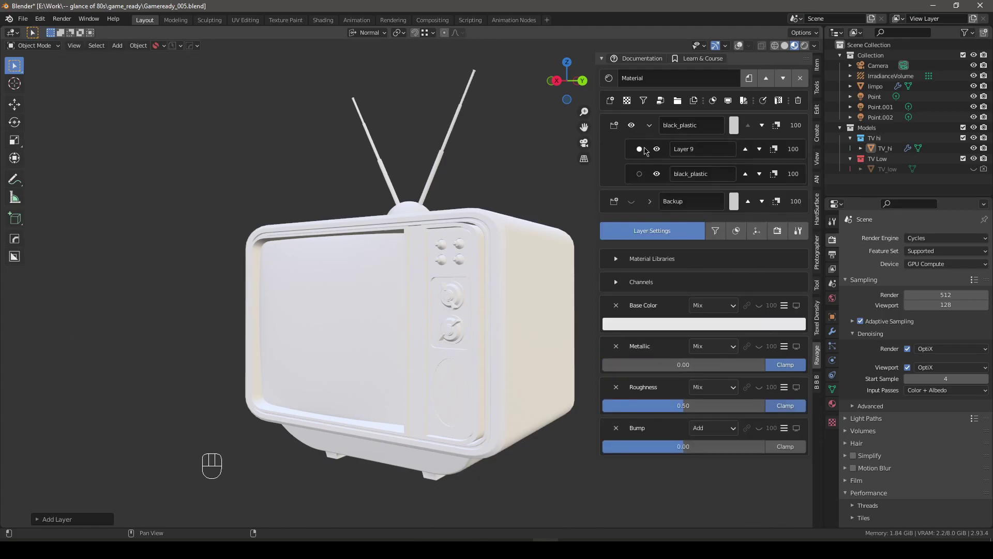
{"action": "left_click", "coordinate": [746, 149]}
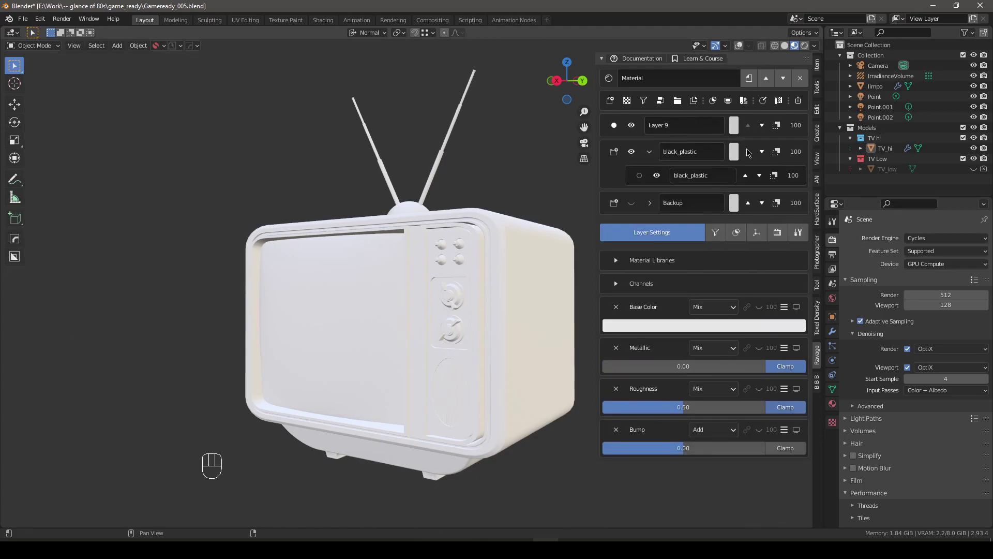
{"action": "left_click", "coordinate": [649, 151]}
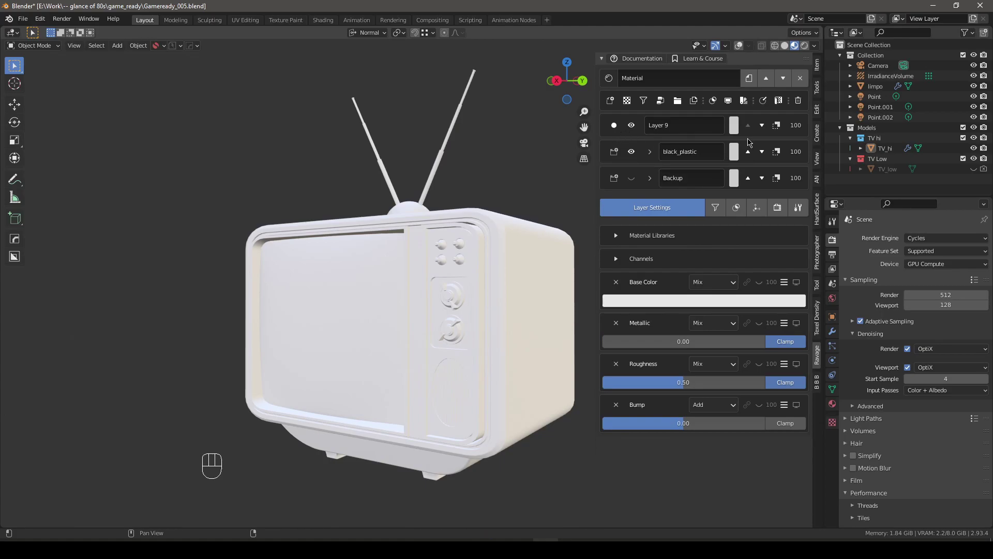
{"action": "double_click", "coordinate": [684, 125]}
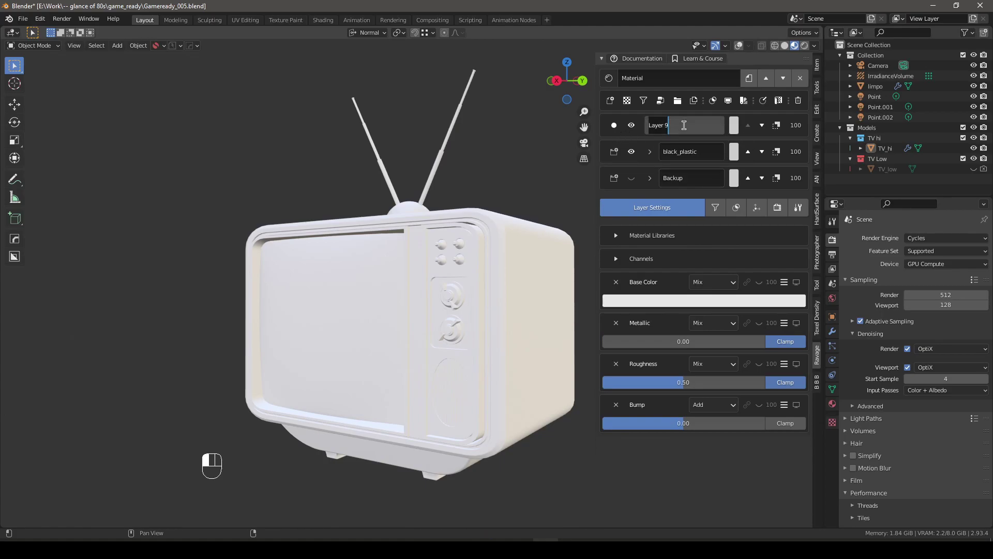
{"action": "type", "text": "Screen"}
{"action": "key", "text": "ctrl+a"}
{"action": "key", "text": "Return"}
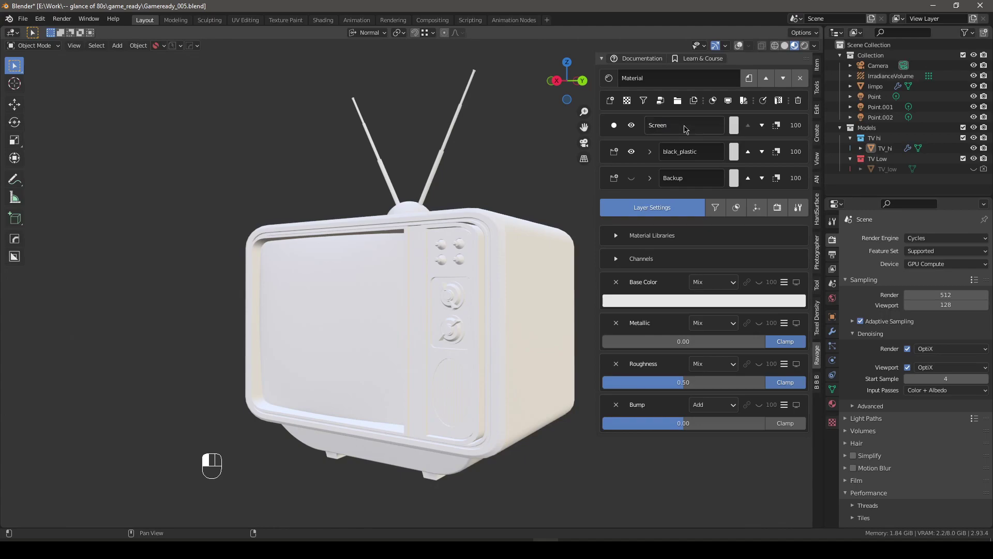
Step: Add a folder layer above the Screen layer and move Screen into it
{"action": "left_click", "coordinate": [677, 101]}
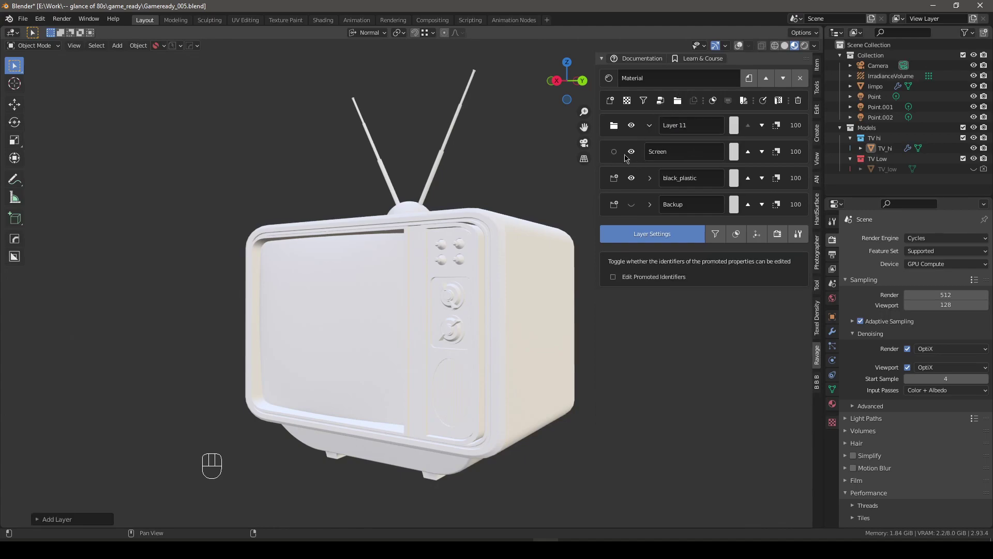
{"action": "left_click", "coordinate": [649, 126]}
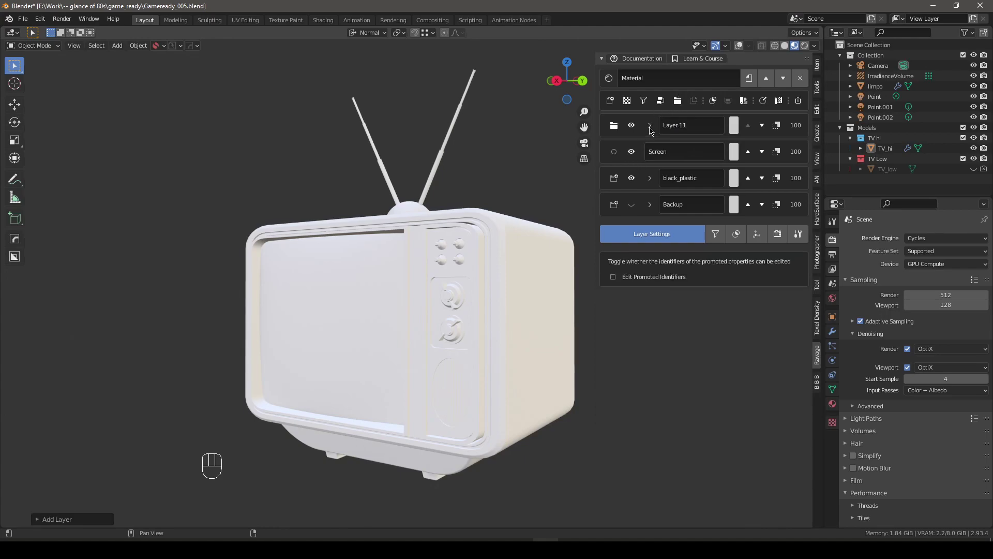
{"action": "left_click", "coordinate": [616, 153]}
{"action": "left_click", "coordinate": [748, 152]}
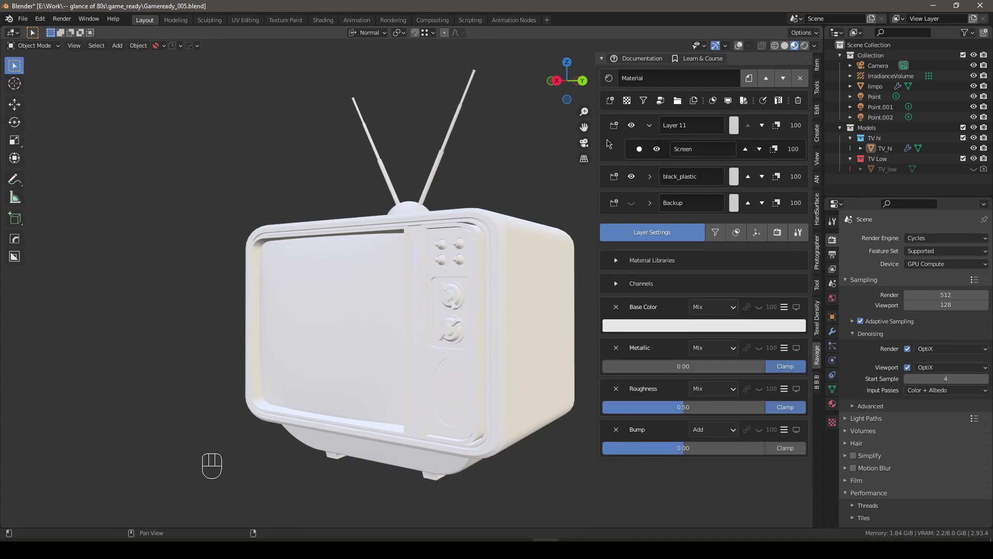
Step: Rename the folder holding the Screen layer as Screen and collapse it
{"action": "double_click", "coordinate": [709, 124]}
{"action": "type", "text": "Screen"}
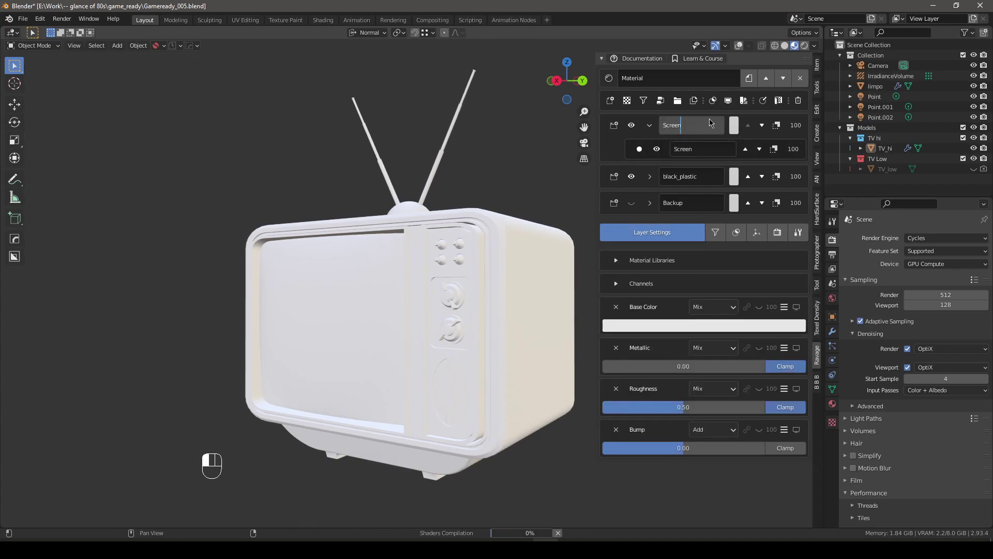
{"action": "key", "text": "Return"}
{"action": "left_click", "coordinate": [649, 127]}
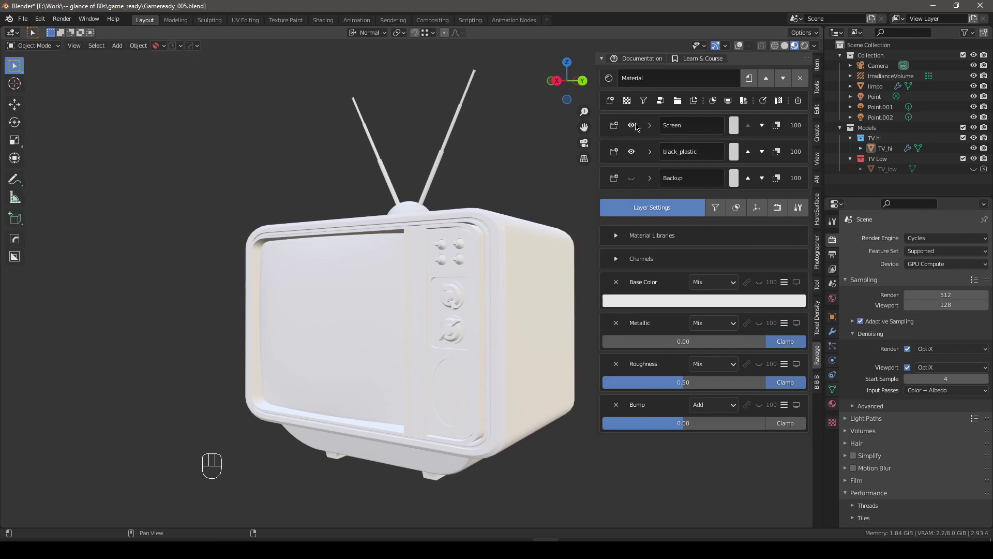
Step: Add a new layer above the Screen folder and name it Wood
{"action": "left_click", "coordinate": [615, 128]}
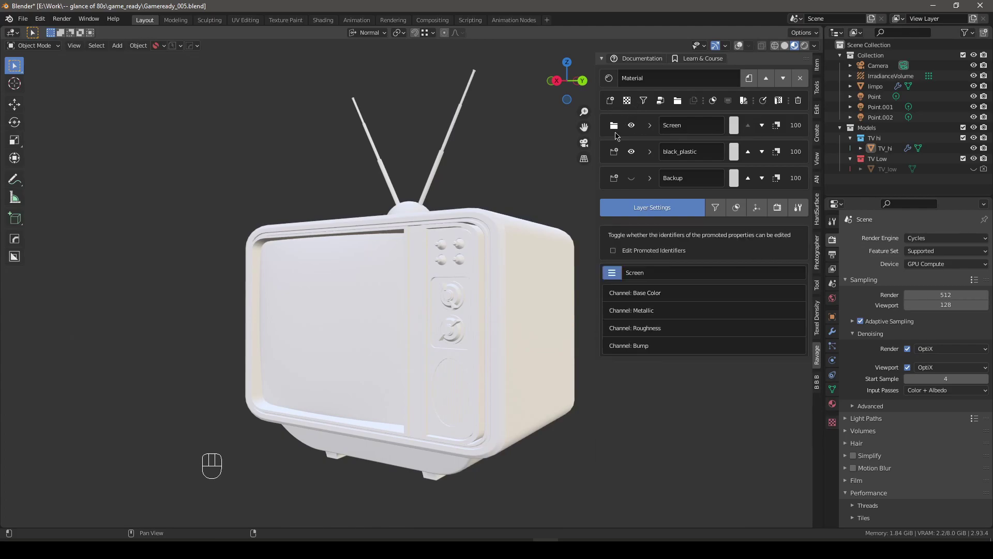
{"action": "left_click", "coordinate": [650, 126]}
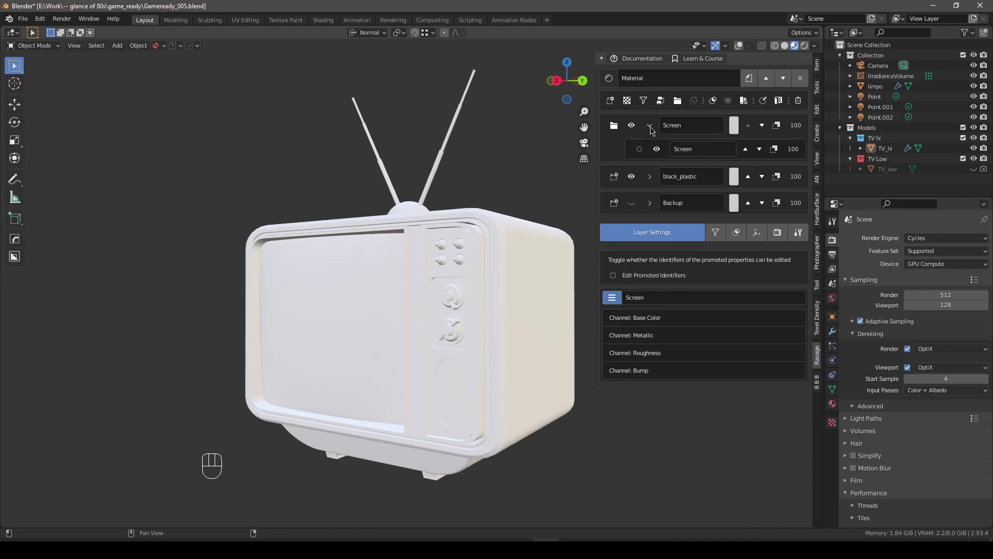
{"action": "left_click", "coordinate": [610, 100]}
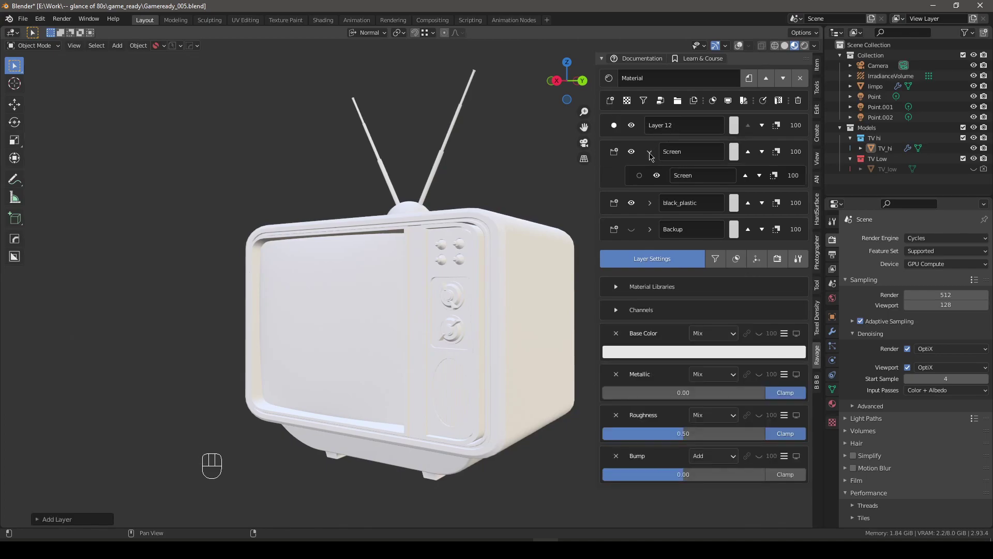
{"action": "double_click", "coordinate": [673, 126]}
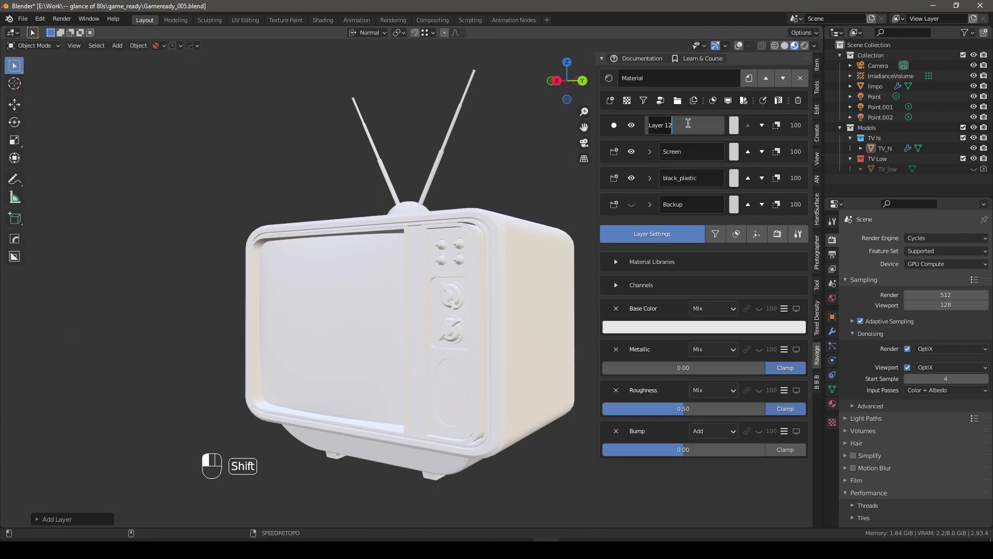
{"action": "type", "text": "Wod"}
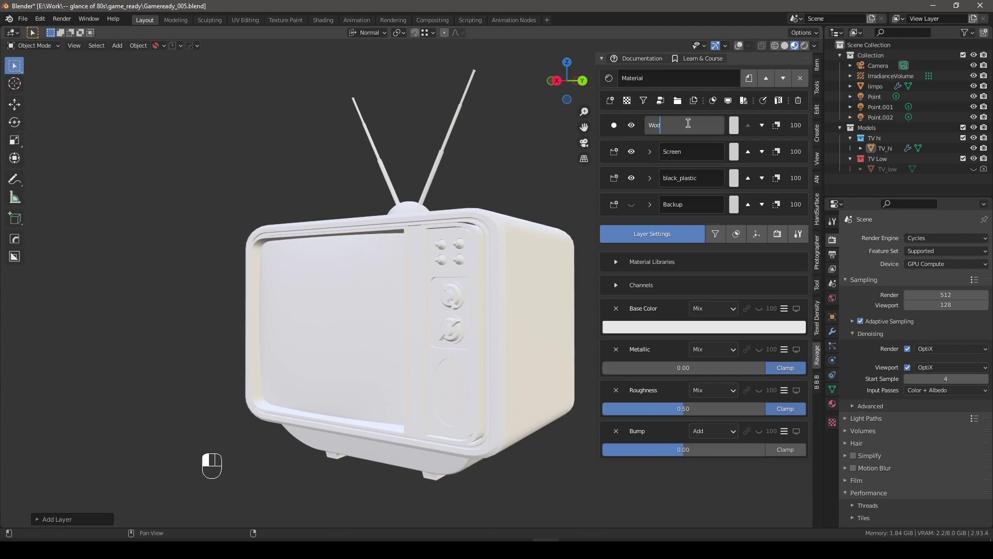
{"action": "key", "text": "BackSpace"}
{"action": "type", "text": "od"}
Step: Add a folder layer above Wood, move the Wood layer into it and collapse the folder
{"action": "left_click", "coordinate": [677, 101]}
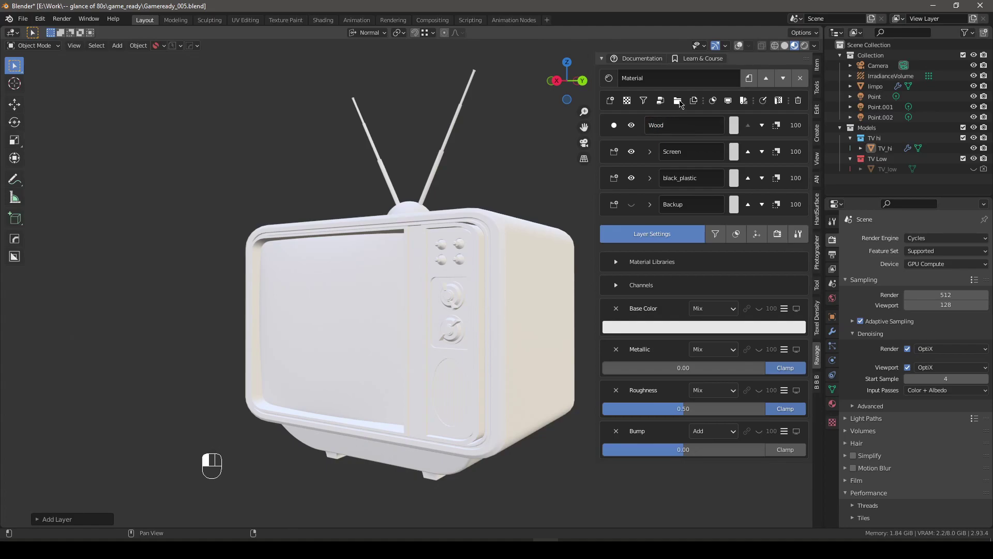
{"action": "left_click", "coordinate": [614, 154]}
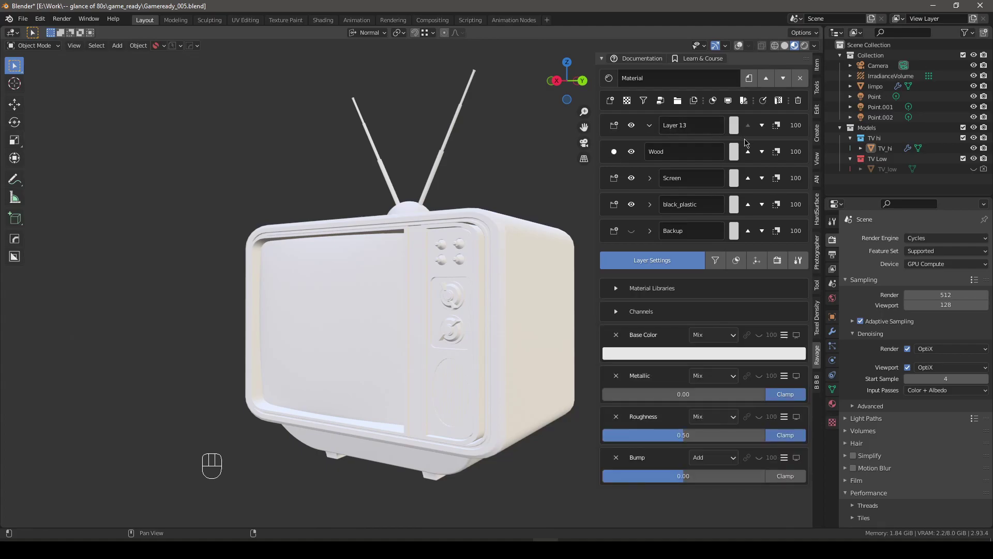
{"action": "left_click", "coordinate": [748, 152]}
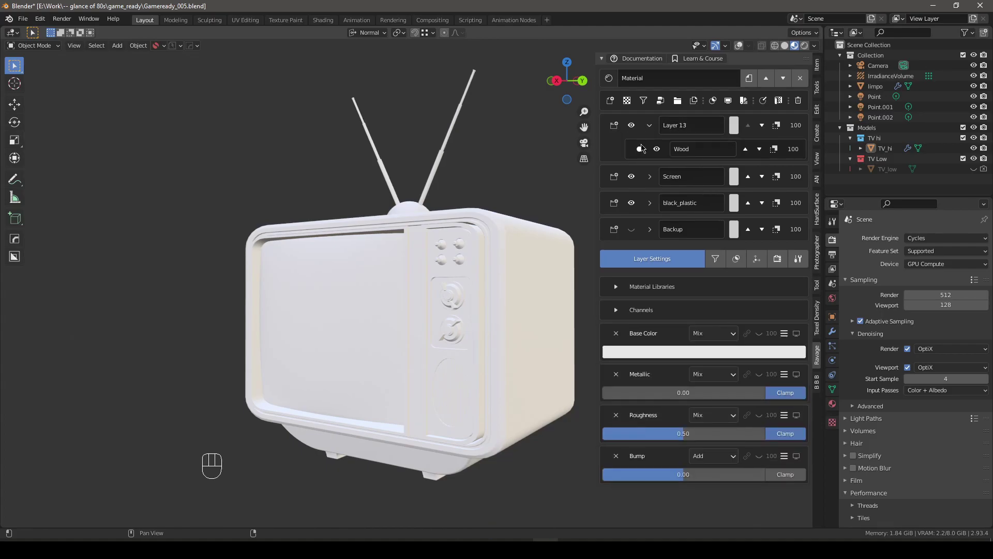
{"action": "left_click", "coordinate": [650, 126]}
Step: Switch the viewport to solid shading and rename the folder holding the Wood layer as Wood
{"action": "key", "text": "z"}
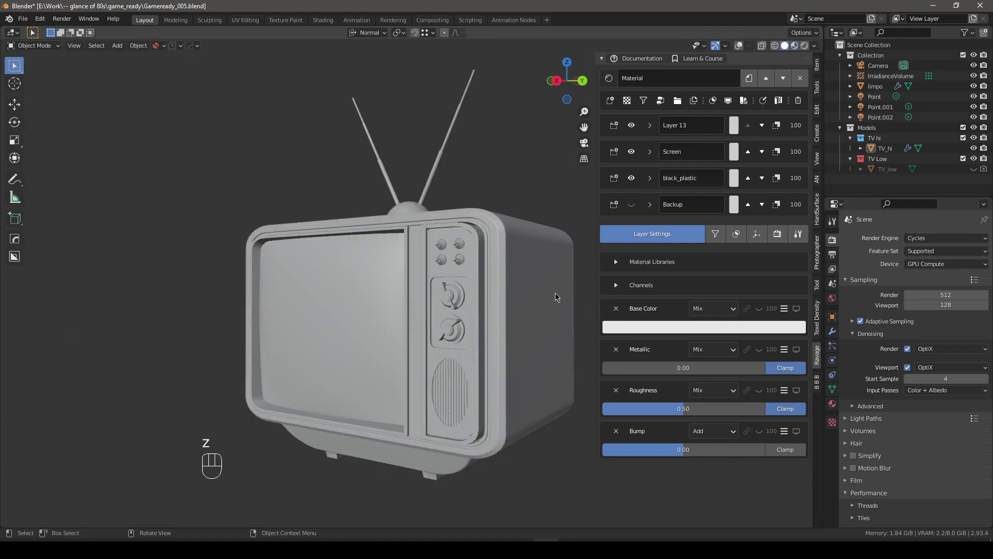
{"action": "middle_click_drag", "start_coordinate": [491, 254], "coordinate": [443, 264], "text": "shift"}
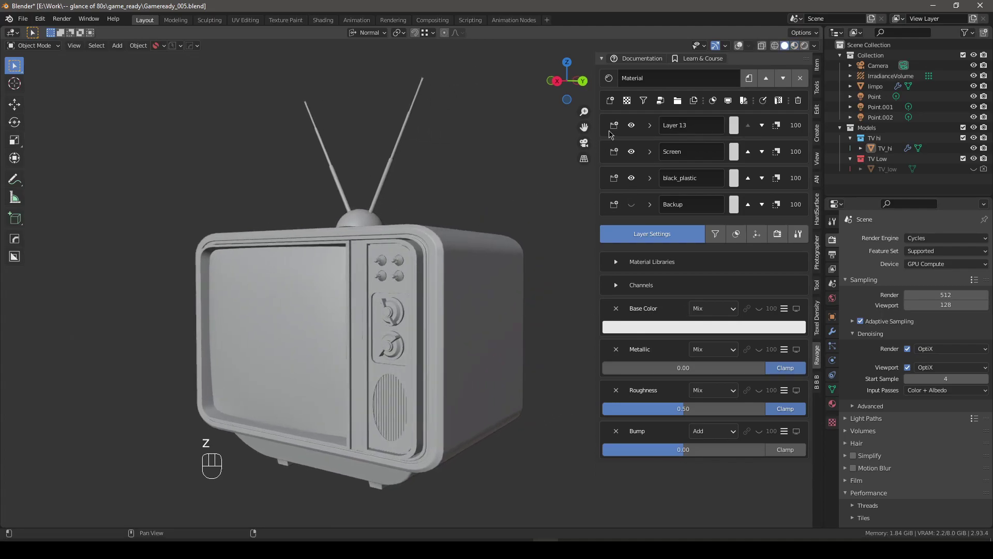
{"action": "left_click", "coordinate": [693, 128]}
{"action": "type", "text": "Wood"}
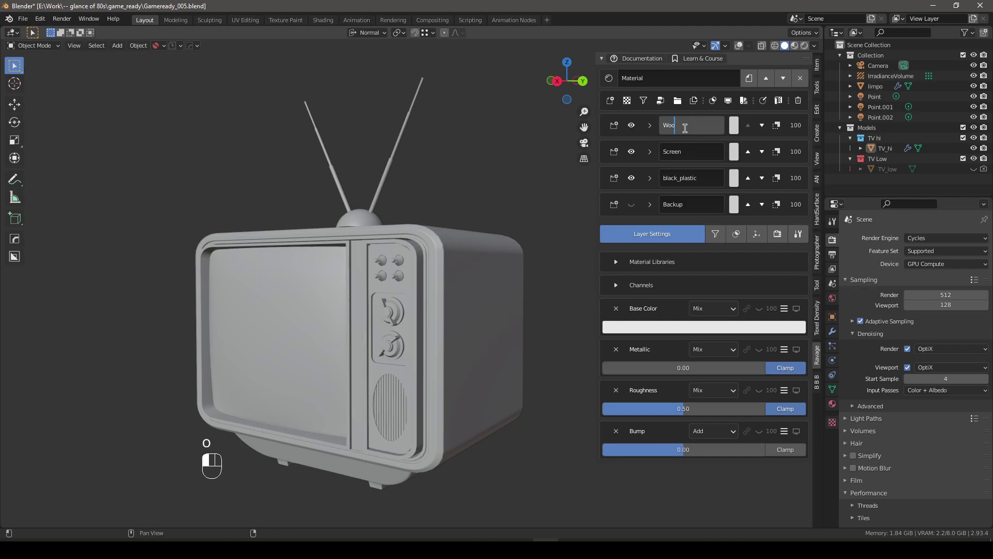
{"action": "key", "text": "Return"}
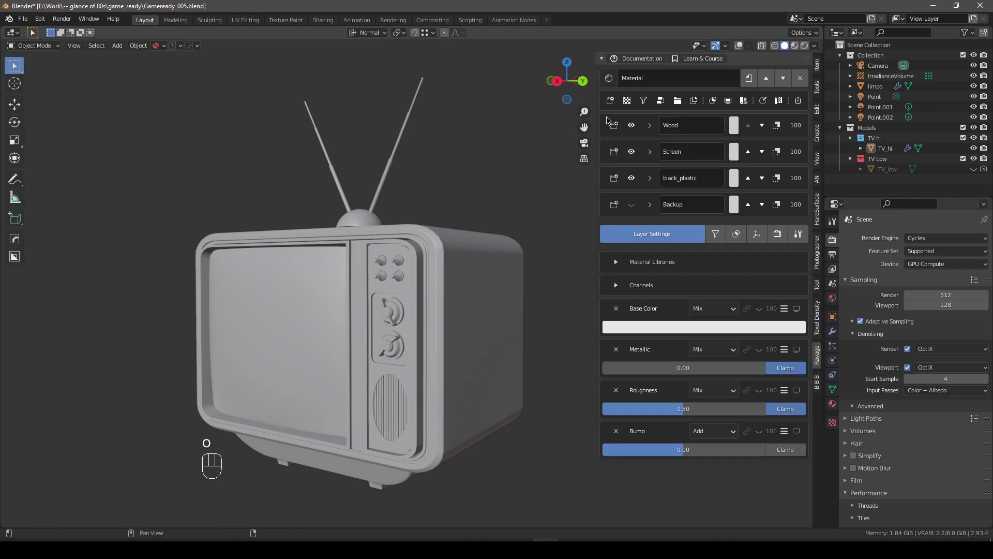
Step: Add a new layer, move it above the collapsed Wood folder and name it Metal
{"action": "left_click", "coordinate": [650, 125]}
{"action": "left_click", "coordinate": [611, 101]}
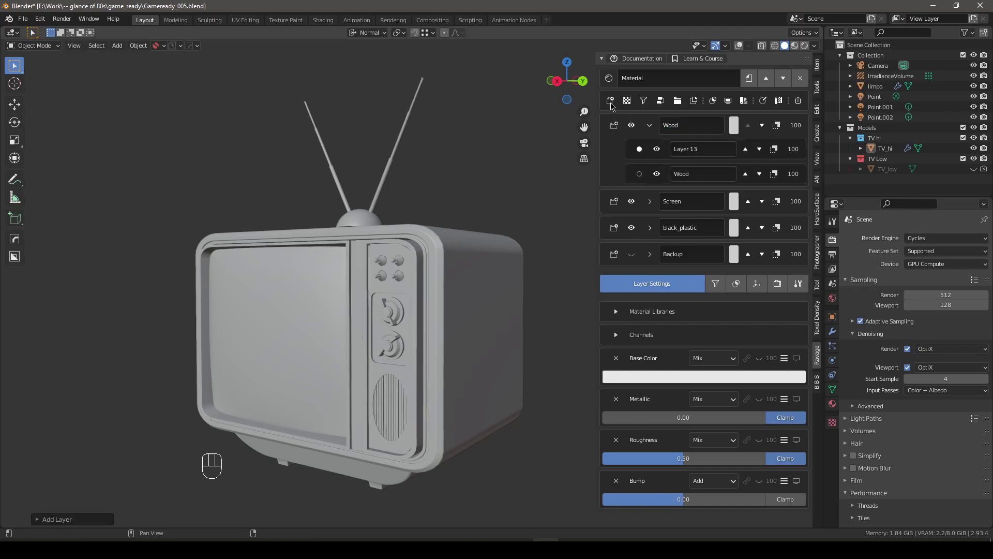
{"action": "left_click", "coordinate": [745, 150]}
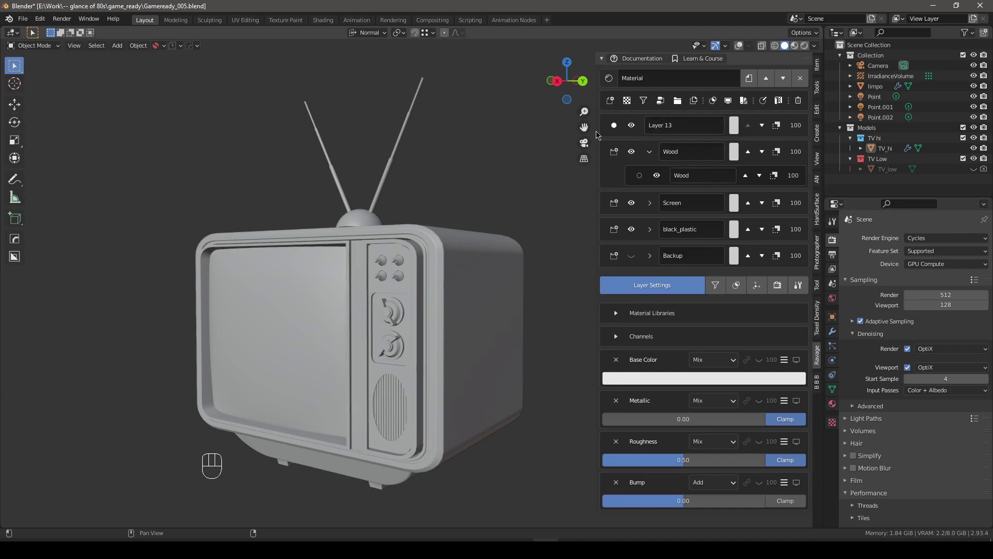
{"action": "left_click", "coordinate": [650, 152]}
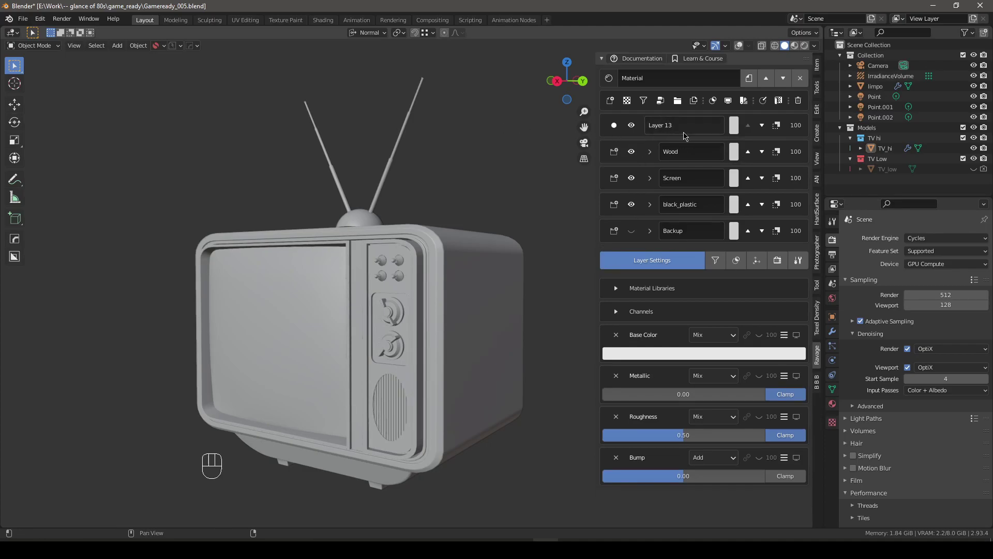
{"action": "double_click", "coordinate": [693, 128]}
{"action": "type", "text": "Met"}
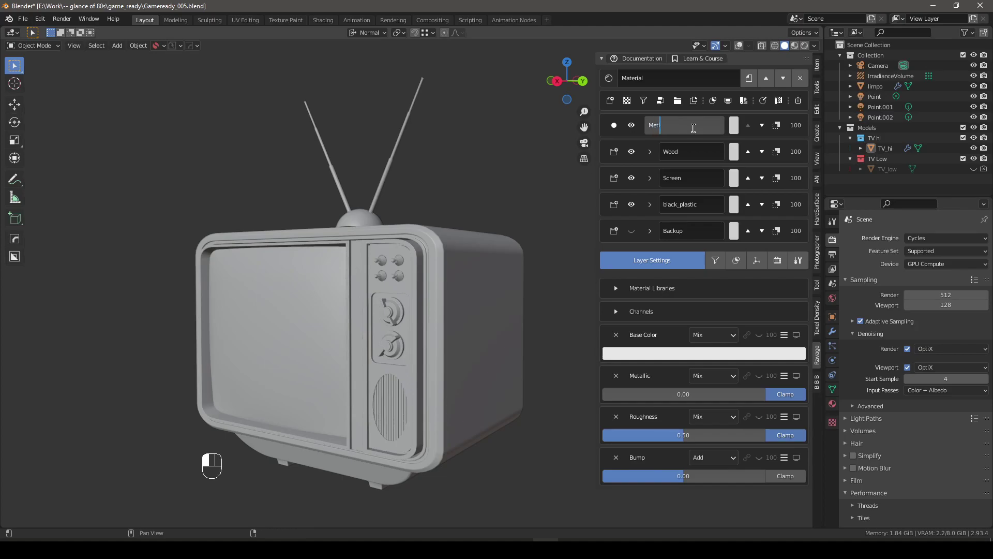
{"action": "key", "text": "Return"}
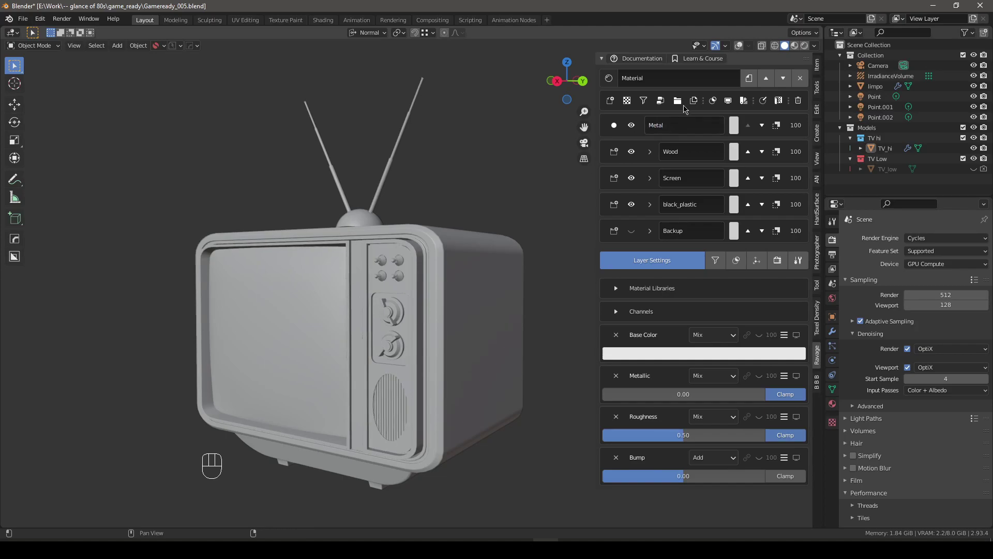
Step: Add a folder layer above the Metal layer and move the Metal layer into it
{"action": "left_click", "coordinate": [678, 100]}
{"action": "double_click", "coordinate": [691, 153]}
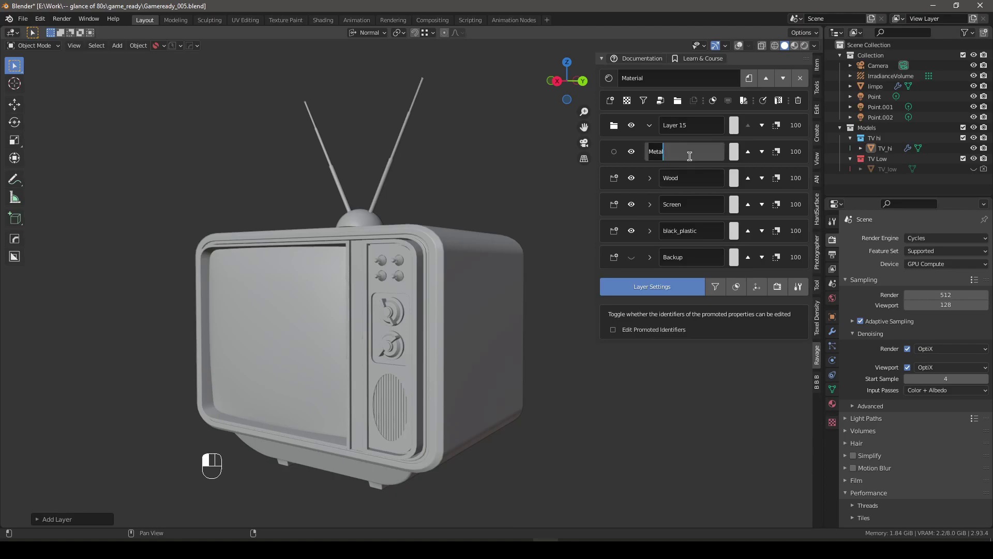
{"action": "left_click", "coordinate": [621, 156]}
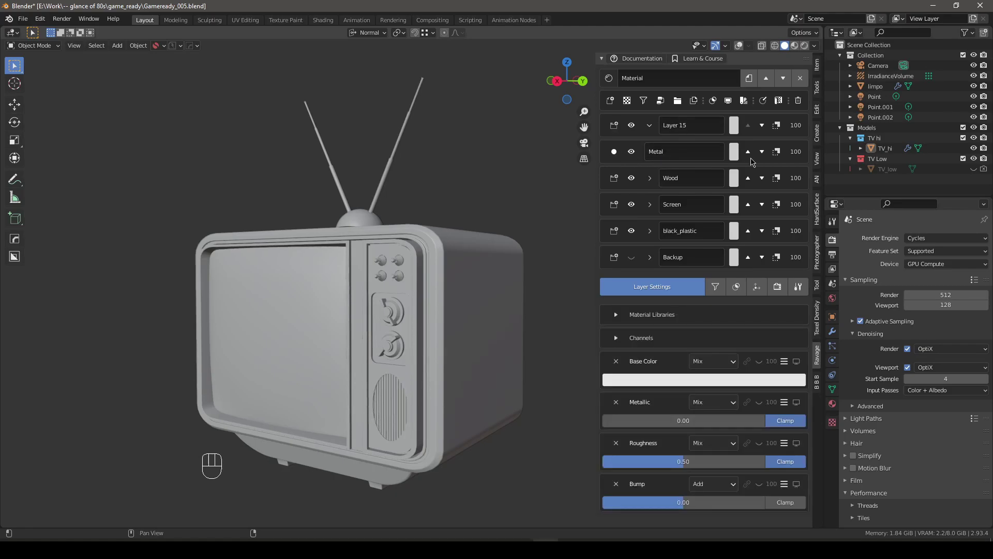
Step: Rename the folder holding the Metal layer as Metal and collapse it
{"action": "double_click", "coordinate": [703, 126]}
{"action": "type", "text": "Metal"}
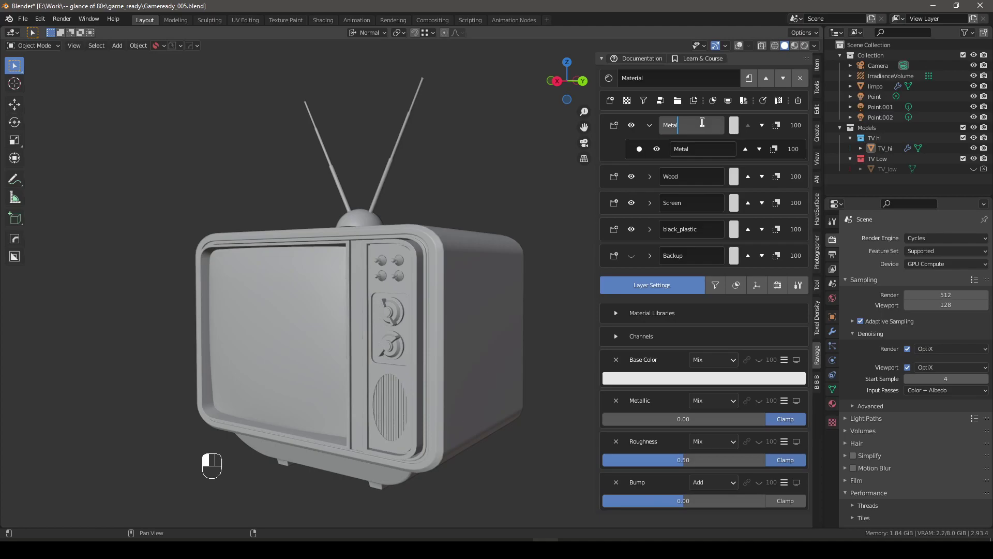
{"action": "key", "text": "Return"}
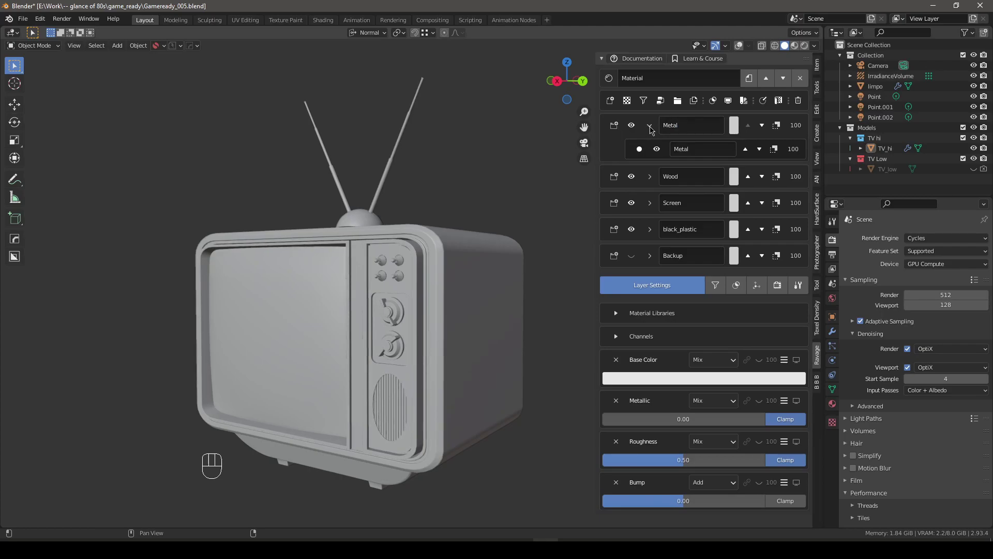
{"action": "left_click", "coordinate": [651, 129]}
Step: Switch the viewport to material preview and select the black_plastic layer inside its folder
{"action": "double_click", "coordinate": [694, 205]}
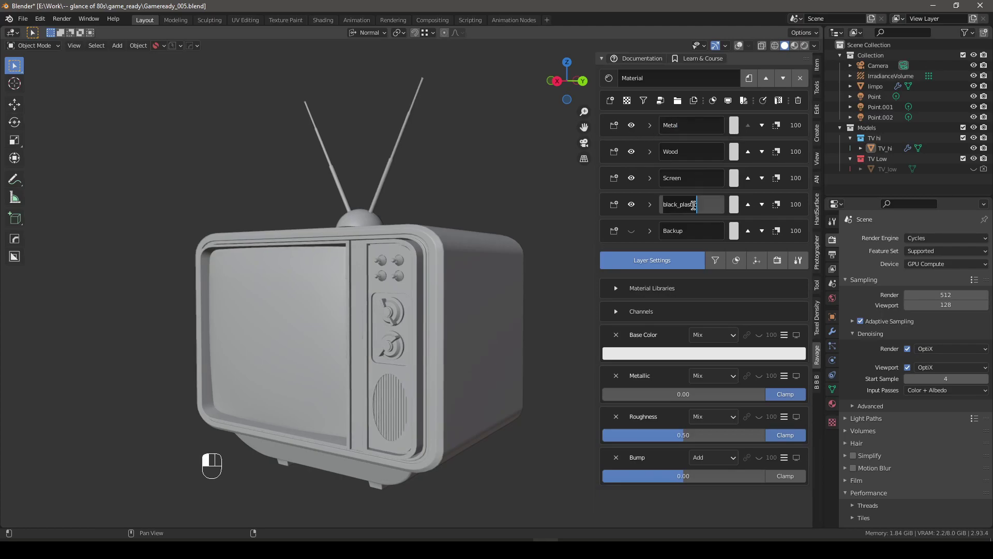
{"action": "key", "text": "Return"}
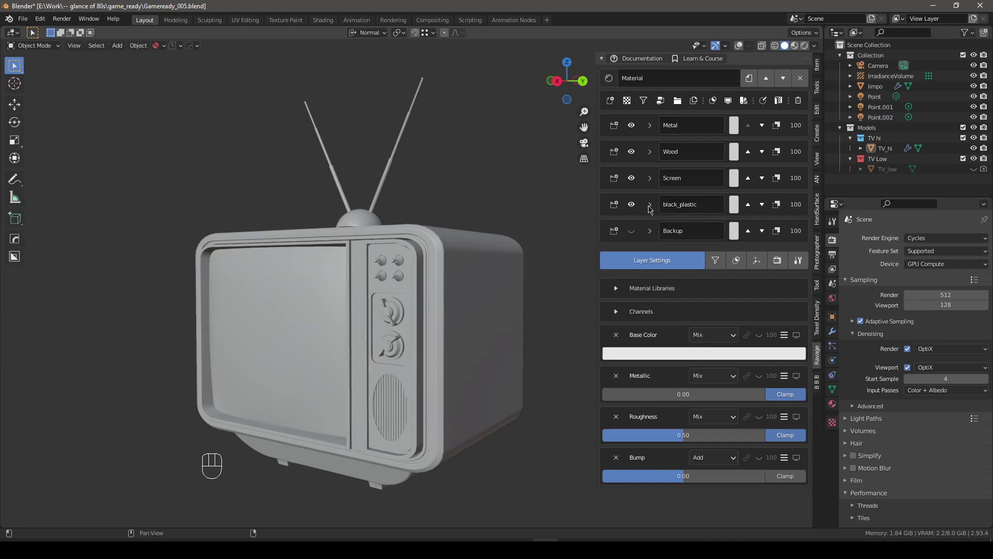
{"action": "left_click", "coordinate": [650, 205]}
{"action": "key", "text": "z"}
{"action": "left_click", "coordinate": [257, 162]}
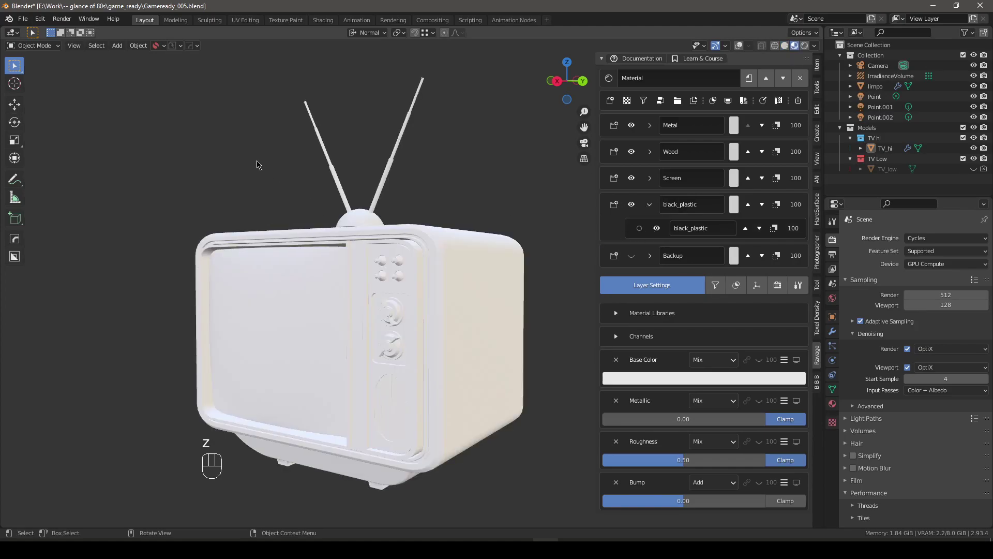
{"action": "left_click", "coordinate": [639, 228]}
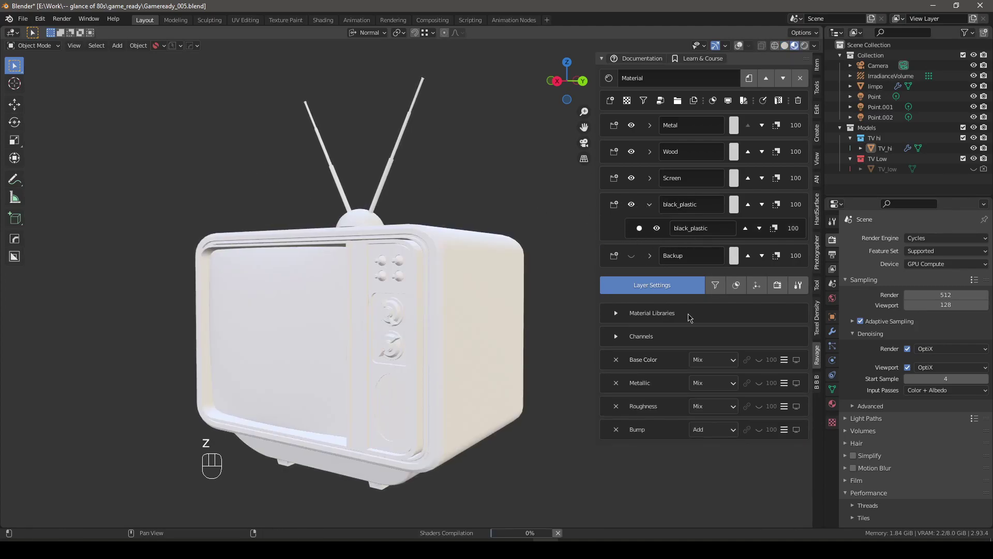
Step: Choose the Plastic006 4K material from the Material [Metal036 - Wood027] library for the black_plastic layer
{"action": "left_click", "coordinate": [633, 316]}
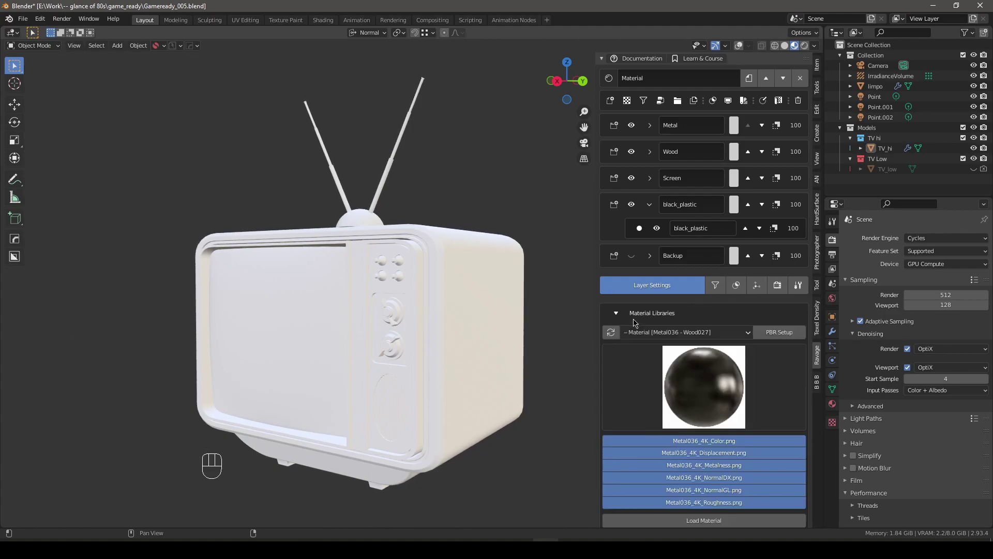
{"action": "left_click", "coordinate": [672, 332]}
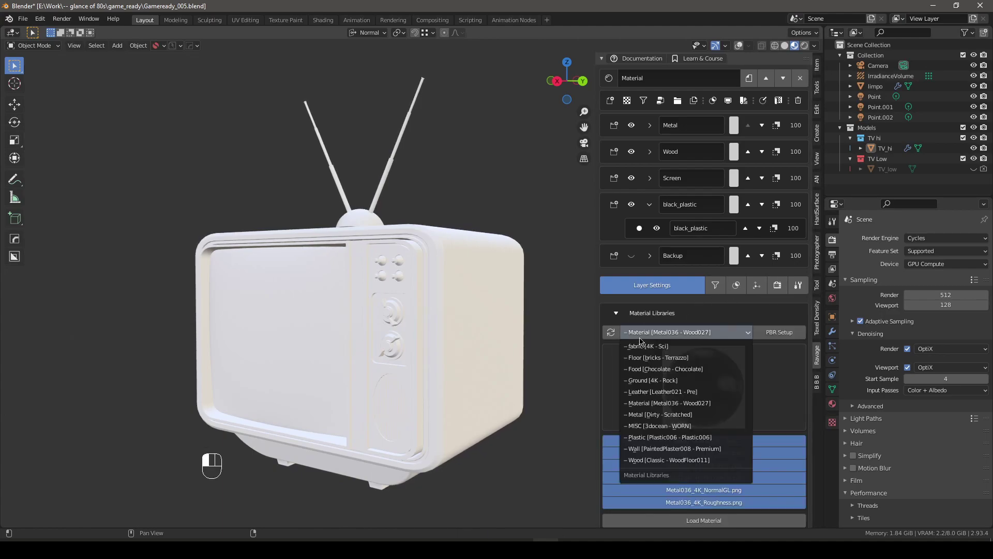
{"action": "left_click", "coordinate": [662, 407]}
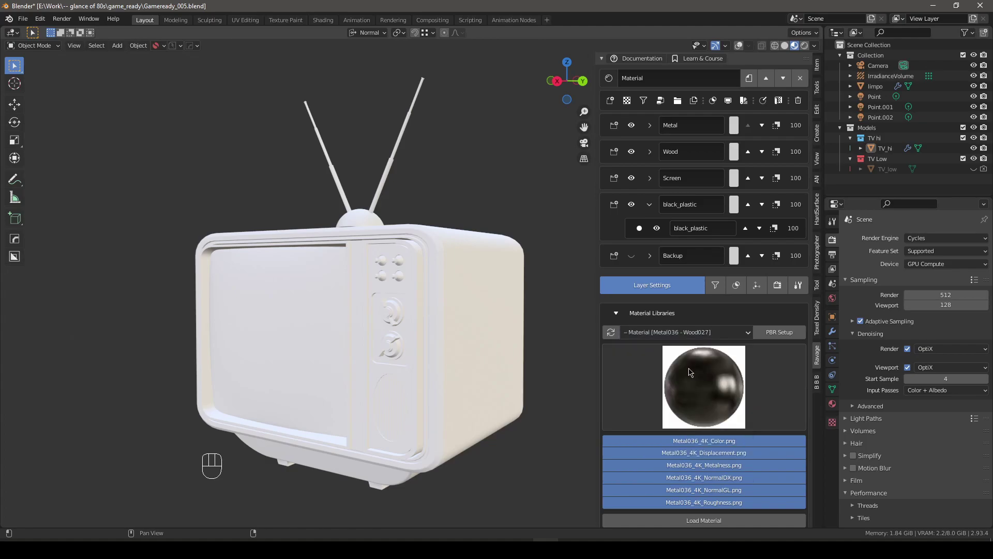
{"action": "left_click", "coordinate": [695, 385]}
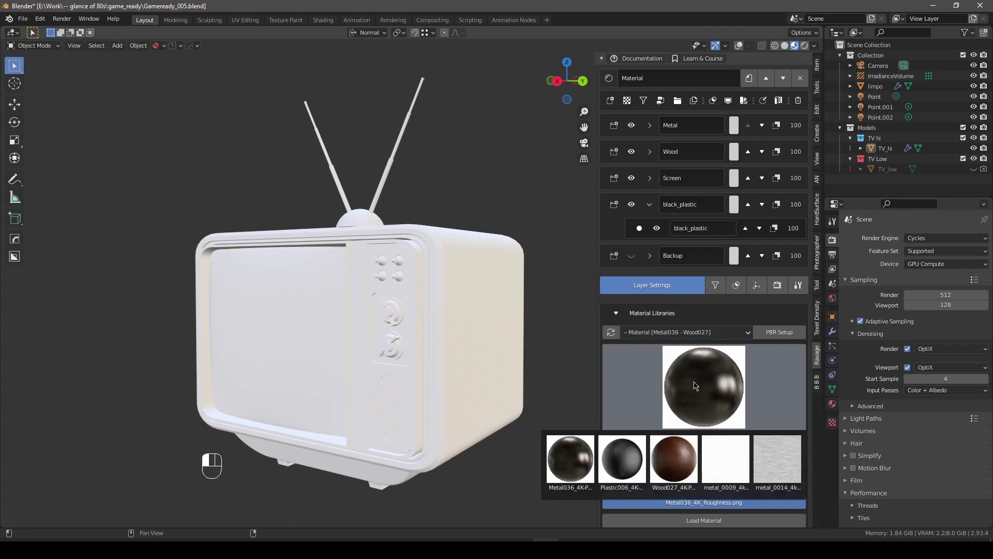
{"action": "left_click", "coordinate": [615, 462]}
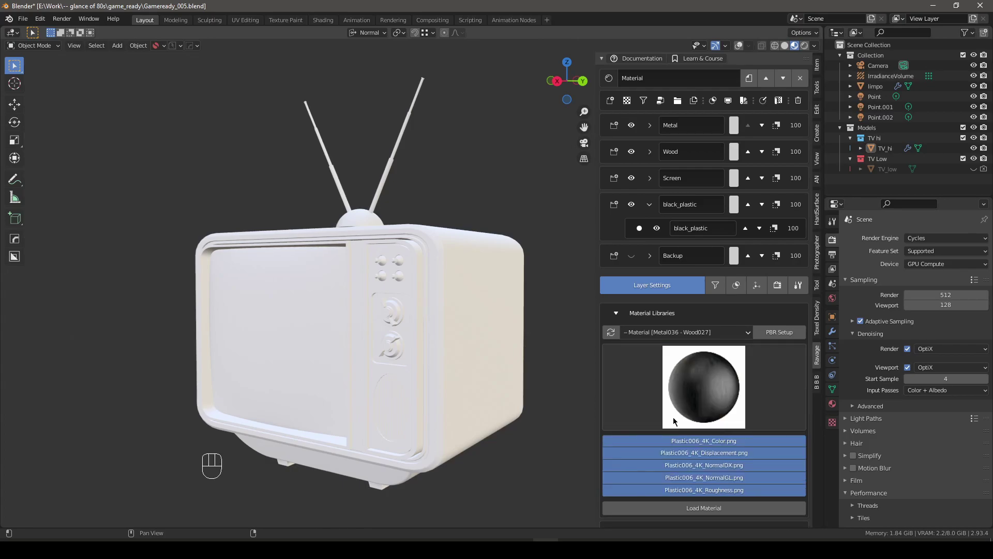
Step: Exclude the Plastic006 Displacement and NormalDX maps from loading and disable the layer's Bump channel
{"action": "scroll", "coordinate": [646, 406], "scroll_direction": "down", "scroll_amount": 5}
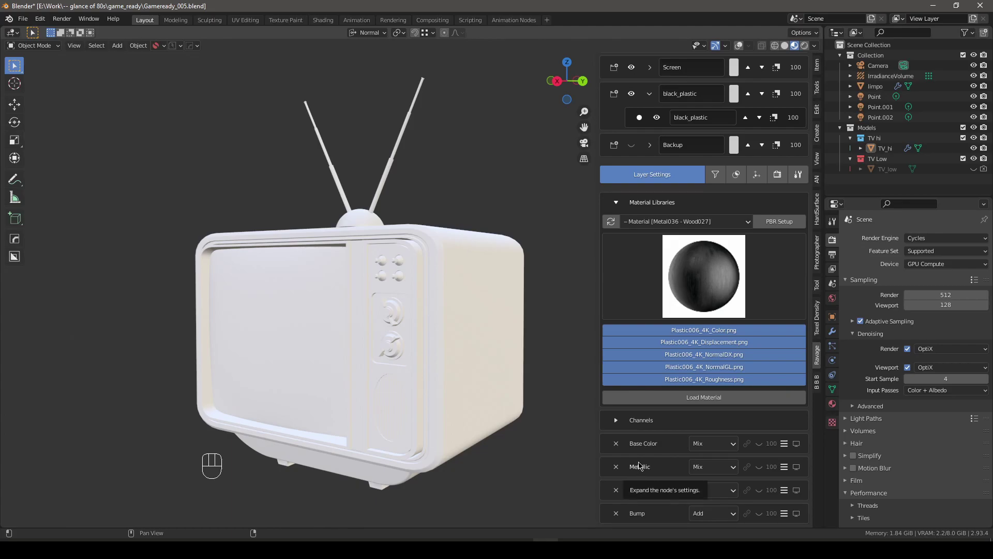
{"action": "left_click", "coordinate": [732, 356], "text": "ctrl"}
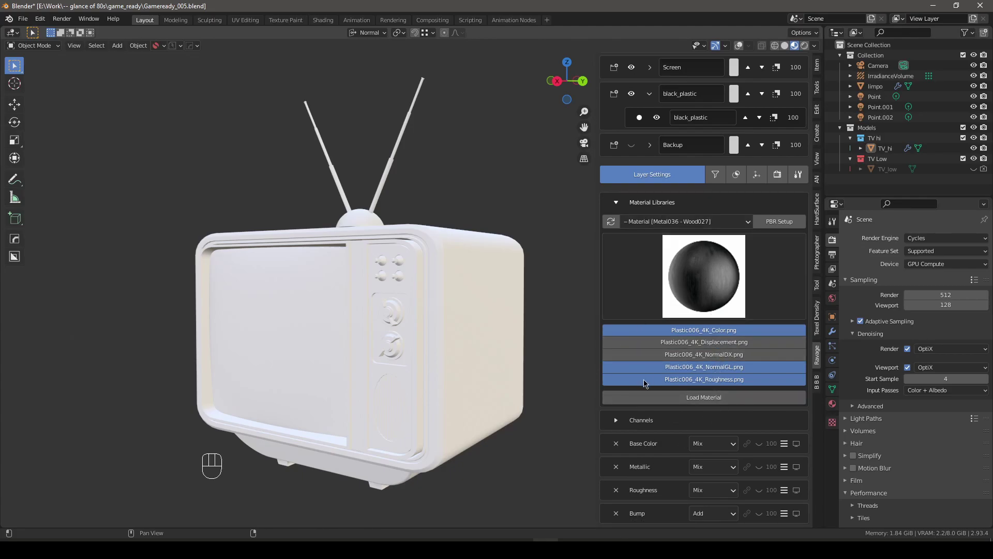
{"action": "left_click", "coordinate": [641, 419]}
{"action": "scroll", "coordinate": [643, 424], "scroll_direction": "down", "scroll_amount": 2}
{"action": "left_click", "coordinate": [615, 475]}
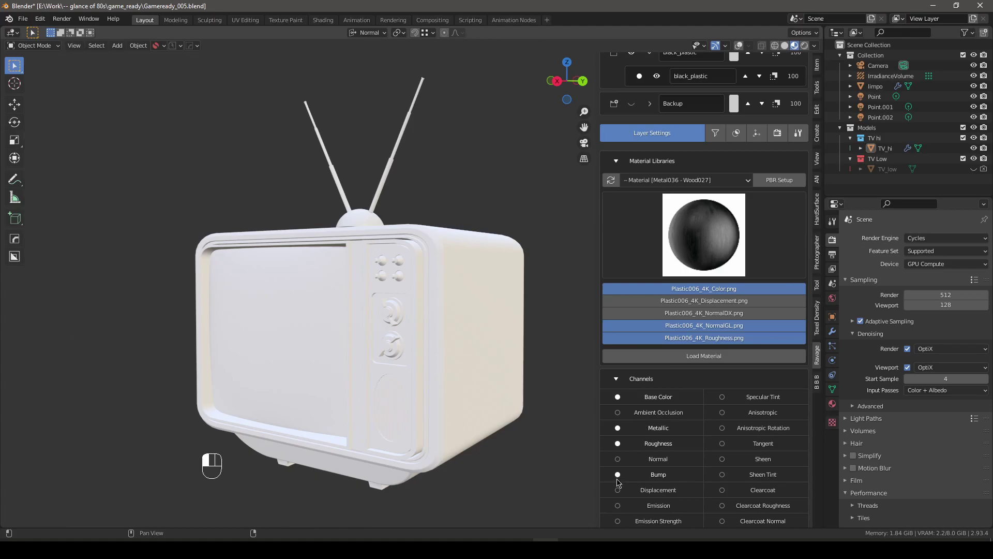
{"action": "left_click", "coordinate": [641, 378]}
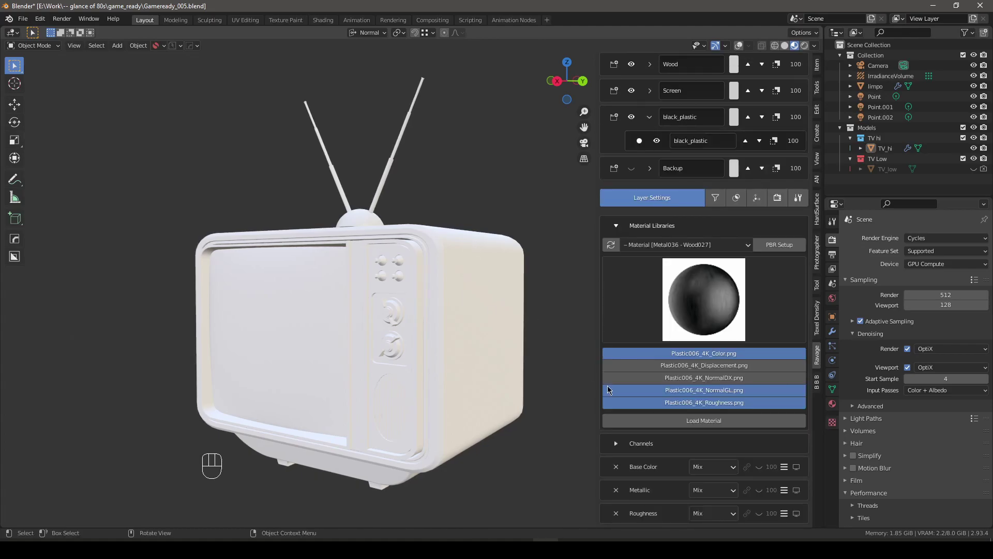
Step: Load the selected Plastic006 maps into the black_plastic layer and expand its Base Color texture settings
{"action": "middle_click_drag", "start_coordinate": [449, 300], "coordinate": [440, 283]}
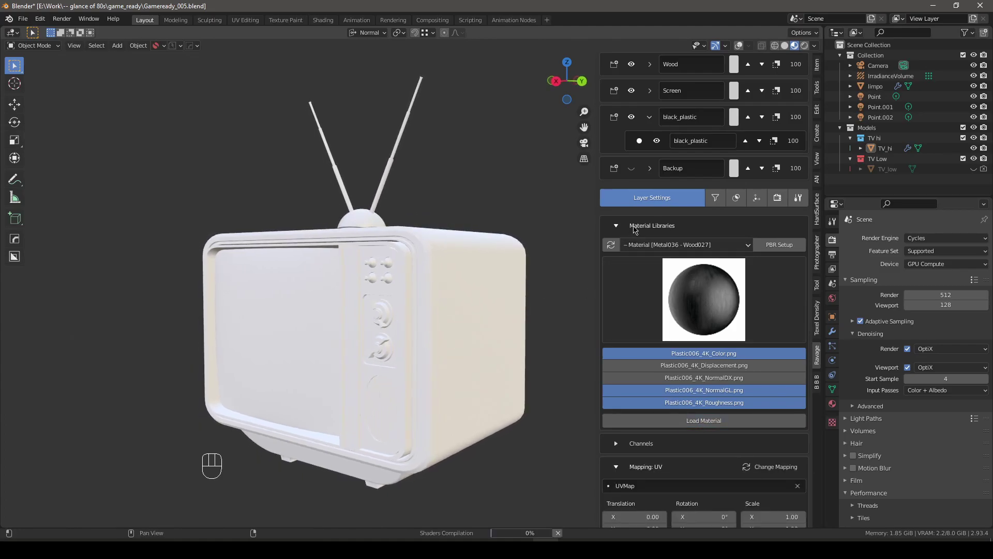
{"action": "scroll", "coordinate": [727, 365], "scroll_direction": "down", "scroll_amount": 4}
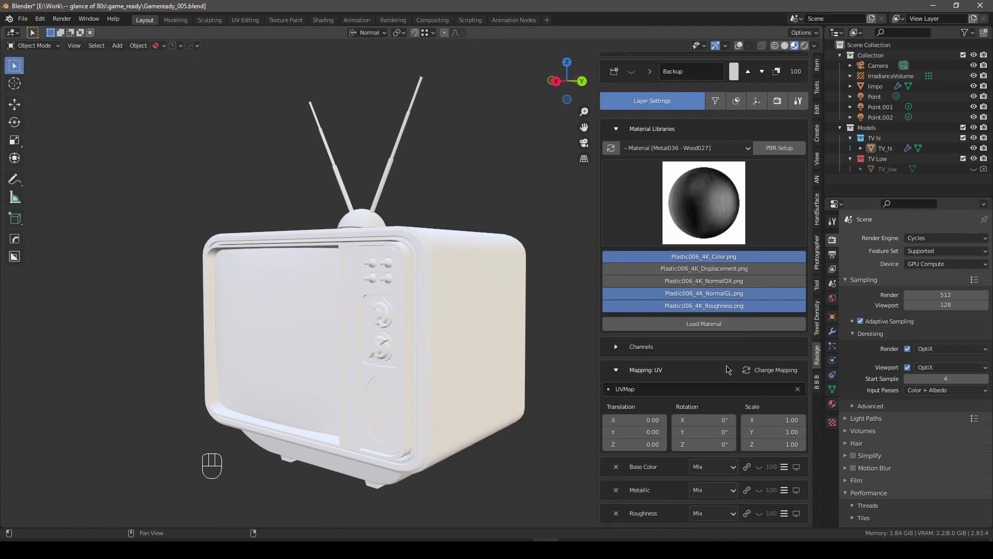
{"action": "left_click", "coordinate": [656, 470]}
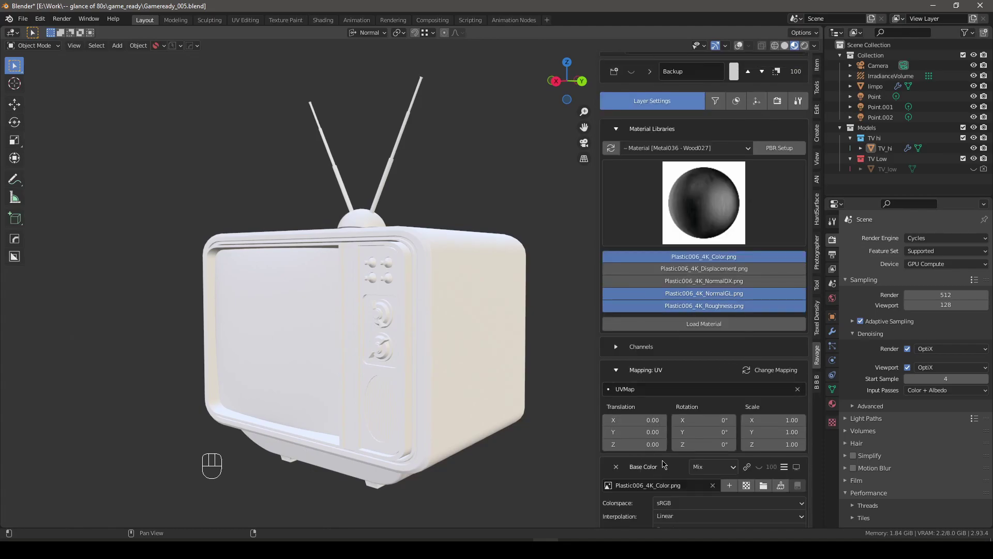
{"action": "scroll", "coordinate": [662, 461], "scroll_direction": "down", "scroll_amount": 3}
{"action": "key", "text": "z"}
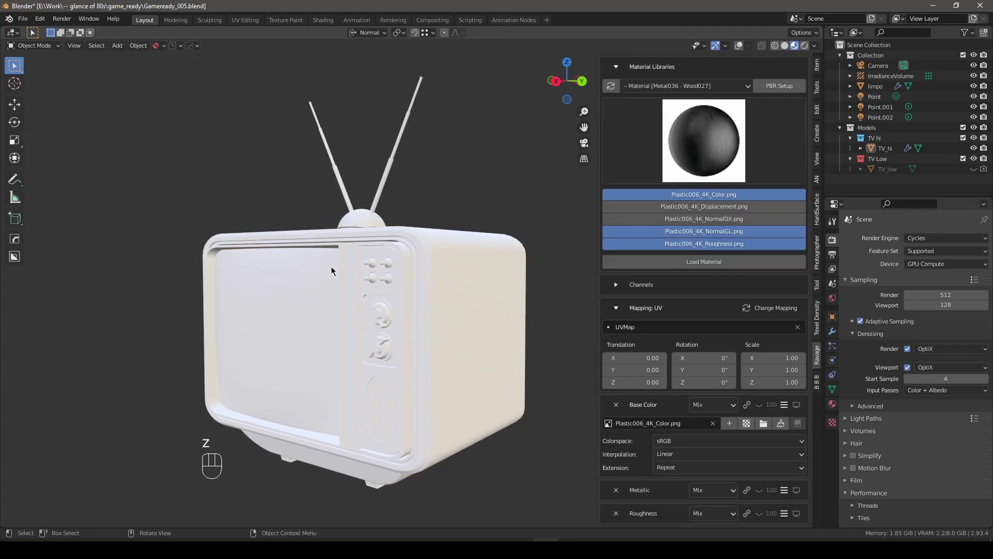
{"action": "key", "text": "shift+alt+z"}
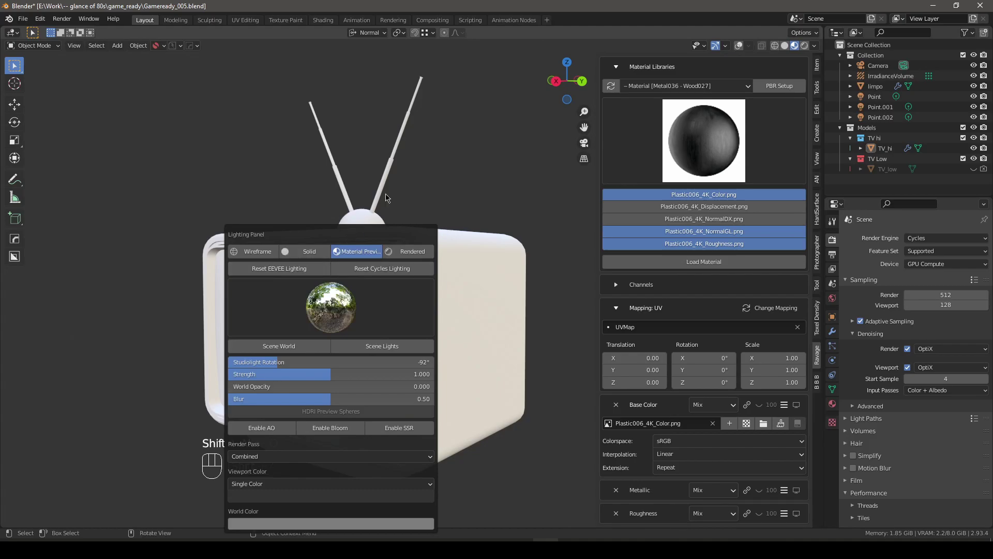
{"action": "scroll", "coordinate": [627, 197], "scroll_direction": "up", "scroll_amount": 10}
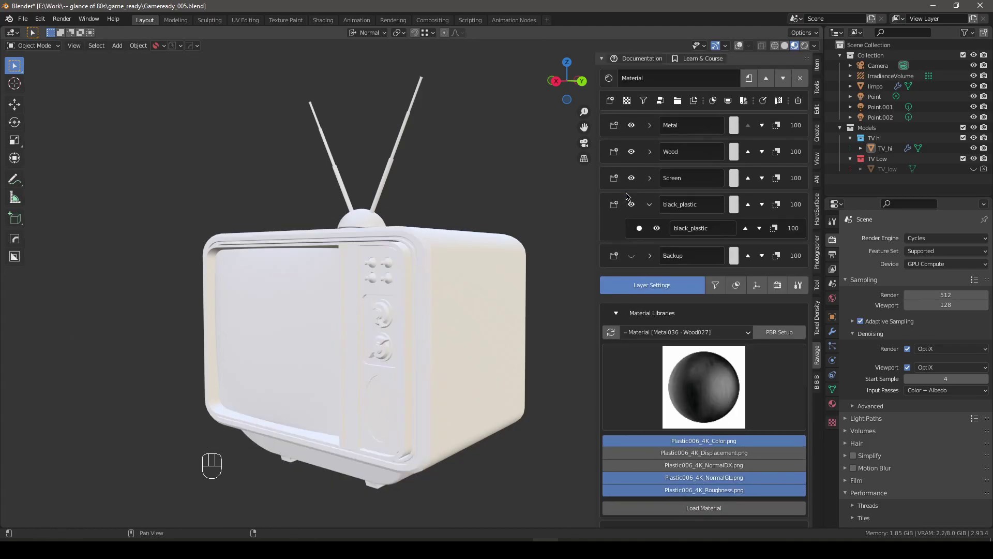
{"action": "left_click", "coordinate": [651, 207]}
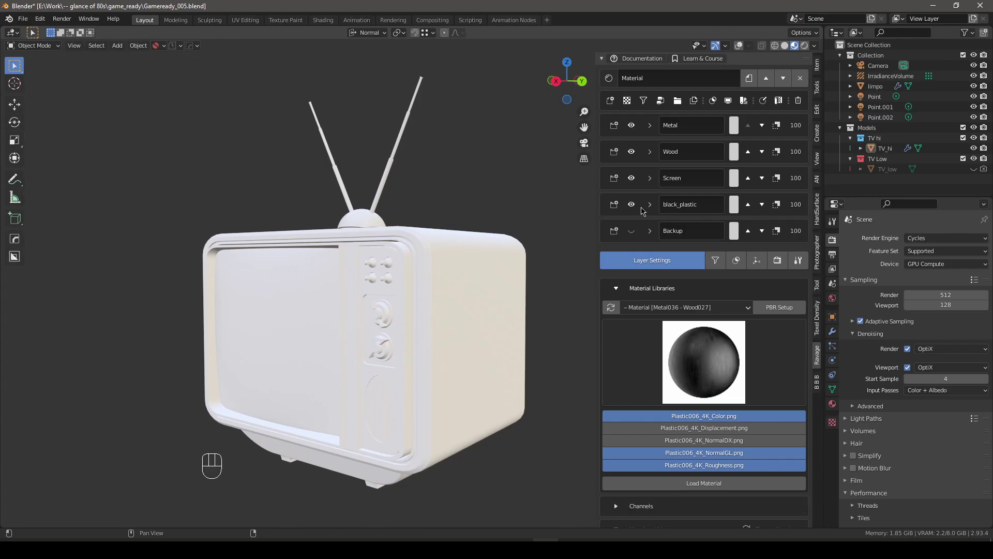
{"action": "left_click", "coordinate": [649, 205]}
Step: Collapse the material libraries and add an ID Map mask to the black_plastic layer
{"action": "left_click", "coordinate": [630, 312]}
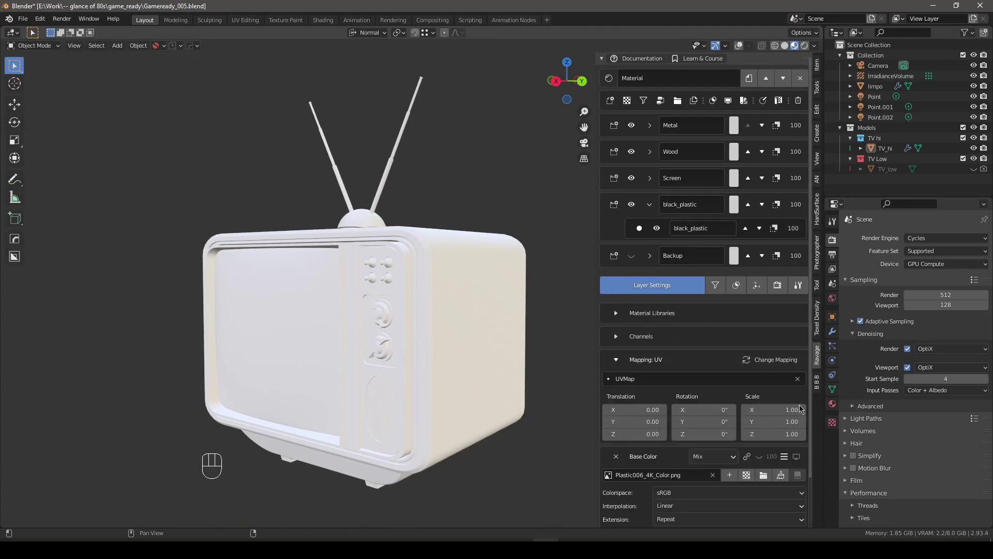
{"action": "left_click", "coordinate": [737, 286]}
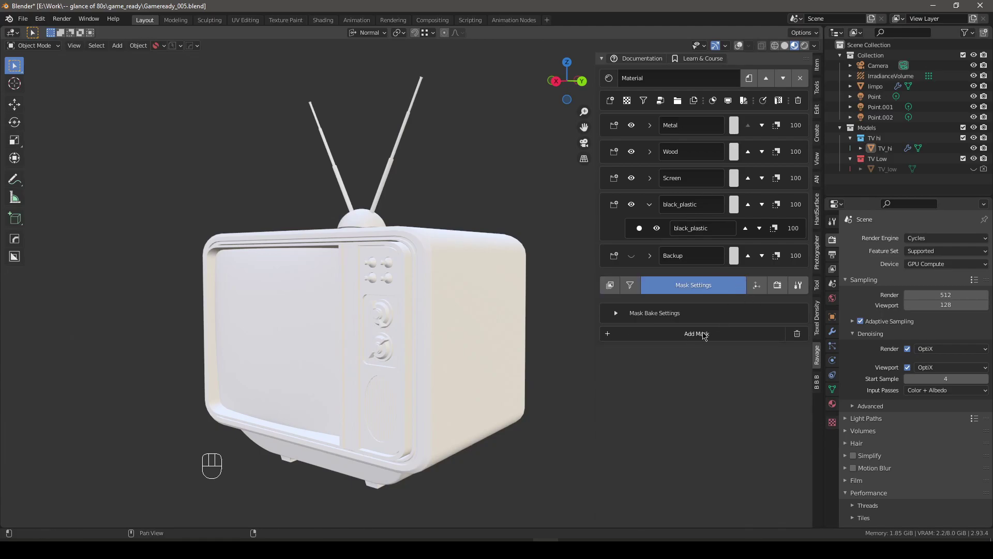
{"action": "left_click", "coordinate": [701, 335]}
{"action": "left_click", "coordinate": [709, 333]}
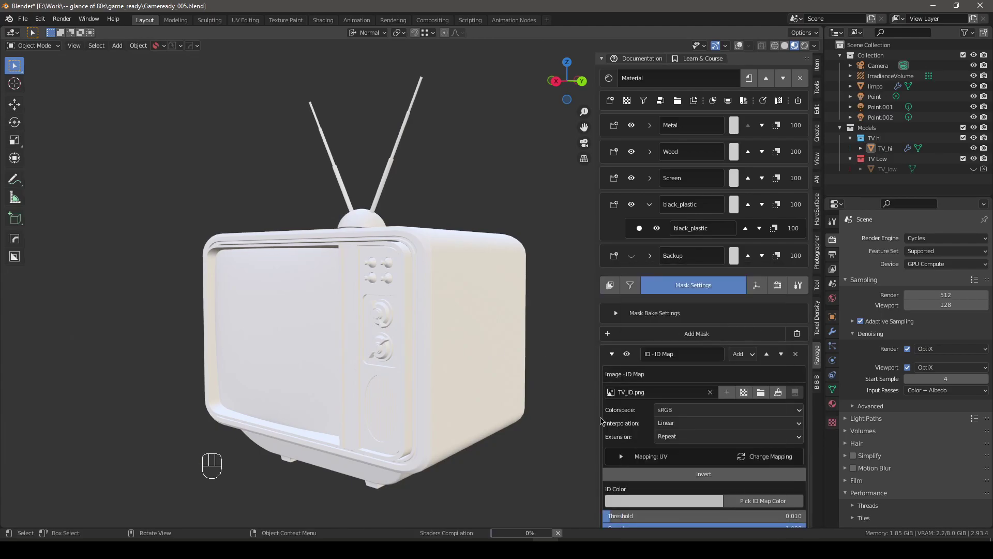
Step: Pick dark blue from the model's ID map as the mask's ID color and collapse the mask settings
{"action": "left_click", "coordinate": [764, 501]}
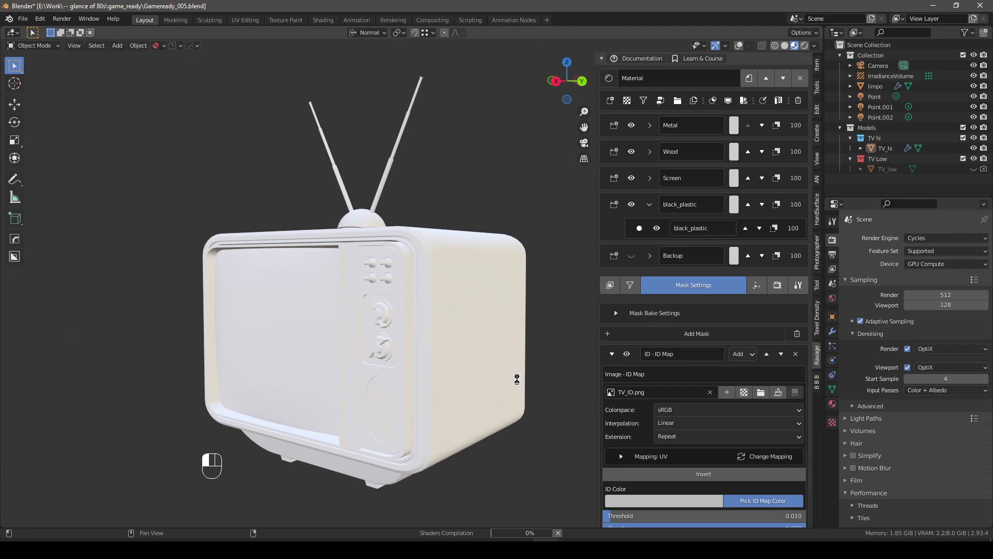
{"action": "left_click", "coordinate": [375, 218]}
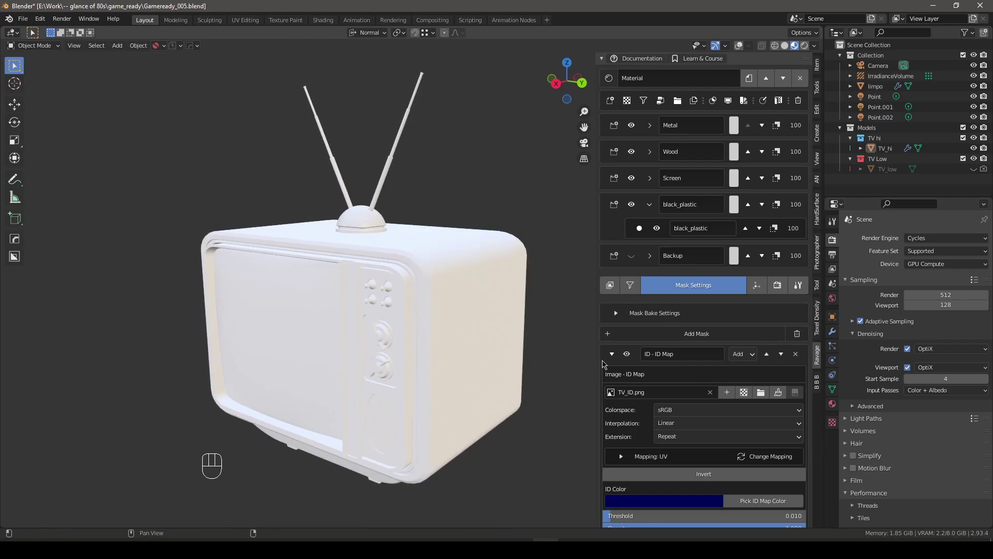
{"action": "left_click", "coordinate": [611, 354]}
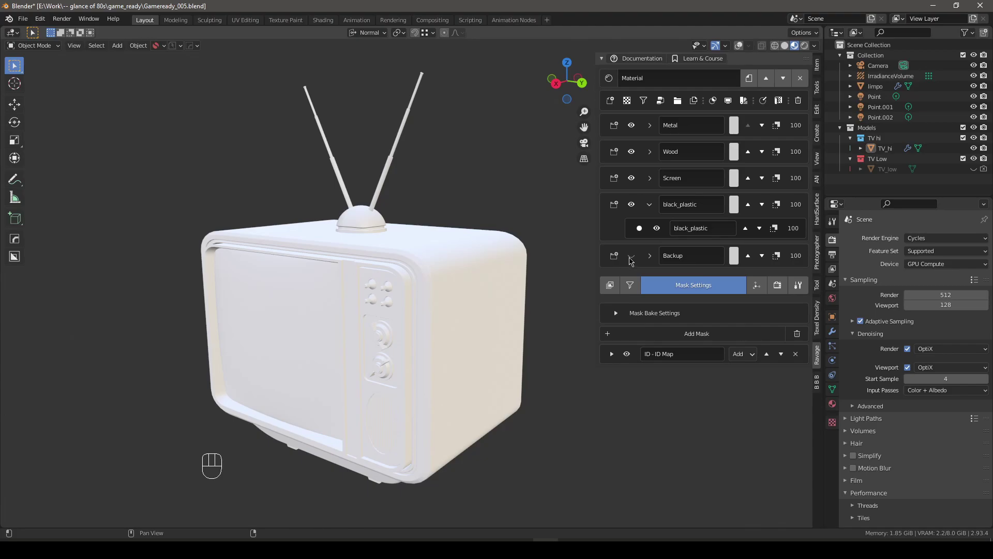
Step: Hide the Metal, Wood and Screen folders and inspect the black_plastic material on the back of the TV
{"action": "left_click", "coordinate": [656, 231]}
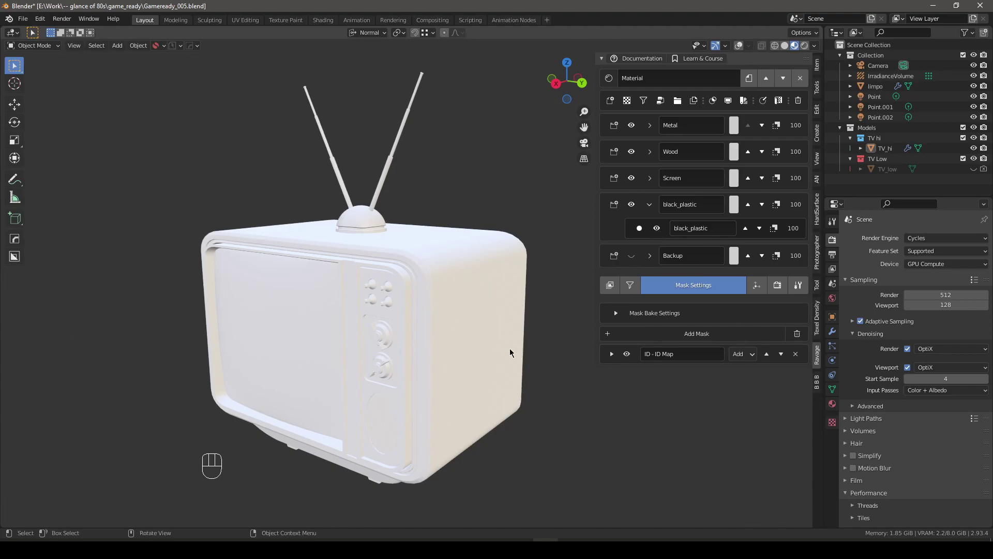
{"action": "middle_click_drag", "start_coordinate": [511, 350], "coordinate": [508, 340]}
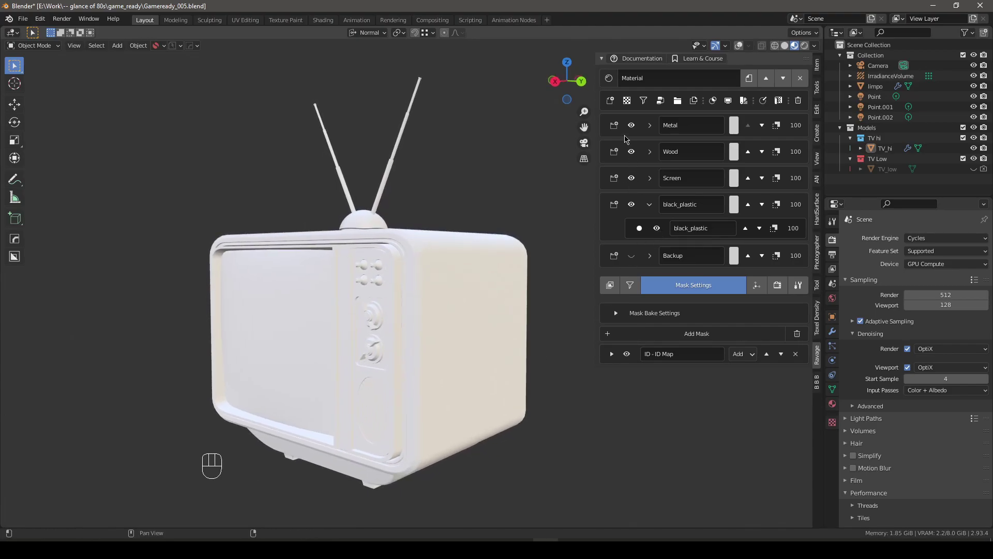
{"action": "left_click_drag", "start_coordinate": [632, 128], "coordinate": [632, 177]}
{"action": "middle_click_drag", "start_coordinate": [439, 300], "coordinate": [385, 317]}
{"action": "middle_click_drag", "start_coordinate": [409, 300], "coordinate": [290, 258], "text": "shift"}
{"action": "key", "text": "alt+q"}
{"action": "middle_click_drag", "start_coordinate": [476, 333], "coordinate": [331, 256]}
{"action": "scroll", "coordinate": [507, 367], "scroll_direction": "up", "scroll_amount": 4}
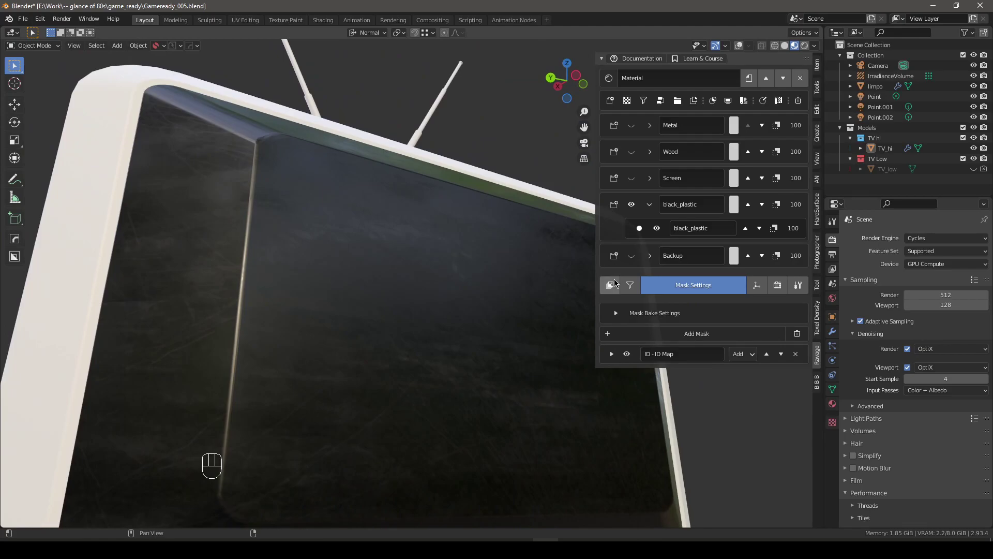
Step: Return to the black_plastic layer's own settings and expand the texture settings of its Metallic channel
{"action": "left_click", "coordinate": [610, 285]}
{"action": "scroll", "coordinate": [613, 346], "scroll_direction": "down", "scroll_amount": 3}
{"action": "left_click", "coordinate": [644, 313]}
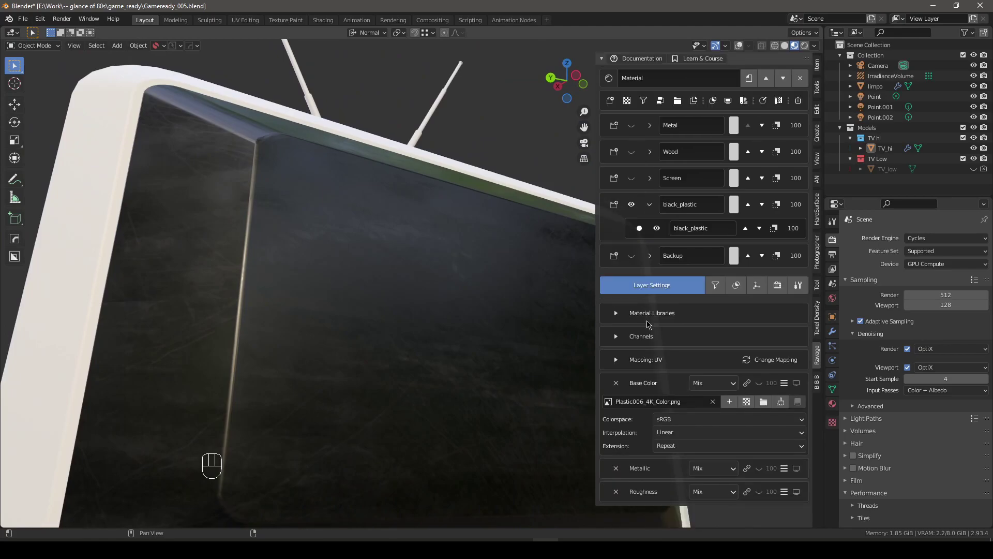
{"action": "left_click", "coordinate": [638, 469]}
{"action": "scroll", "coordinate": [644, 474], "scroll_direction": "down", "scroll_amount": 1}
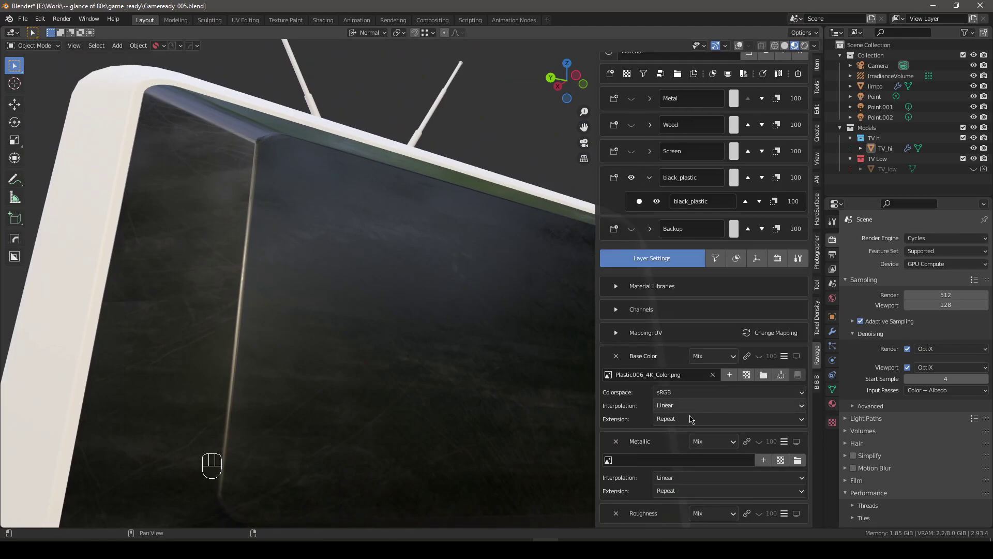
{"action": "left_click", "coordinate": [798, 459]}
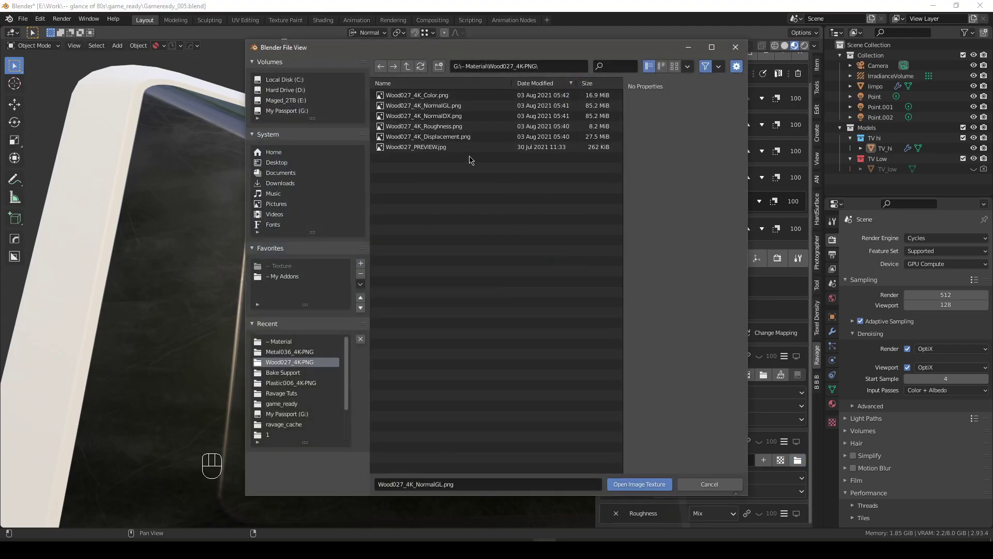
{"action": "key", "text": "Escape"}
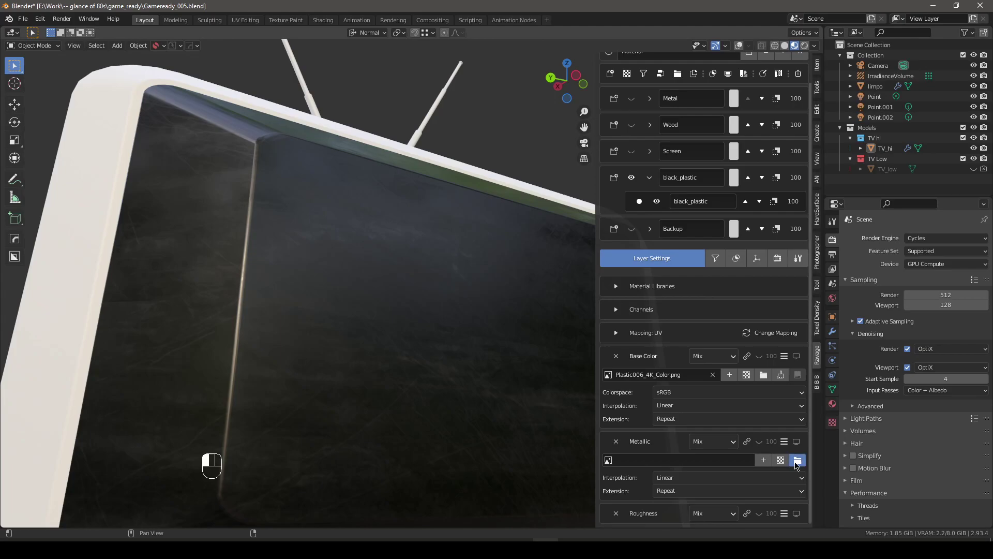
{"action": "left_click", "coordinate": [797, 460]}
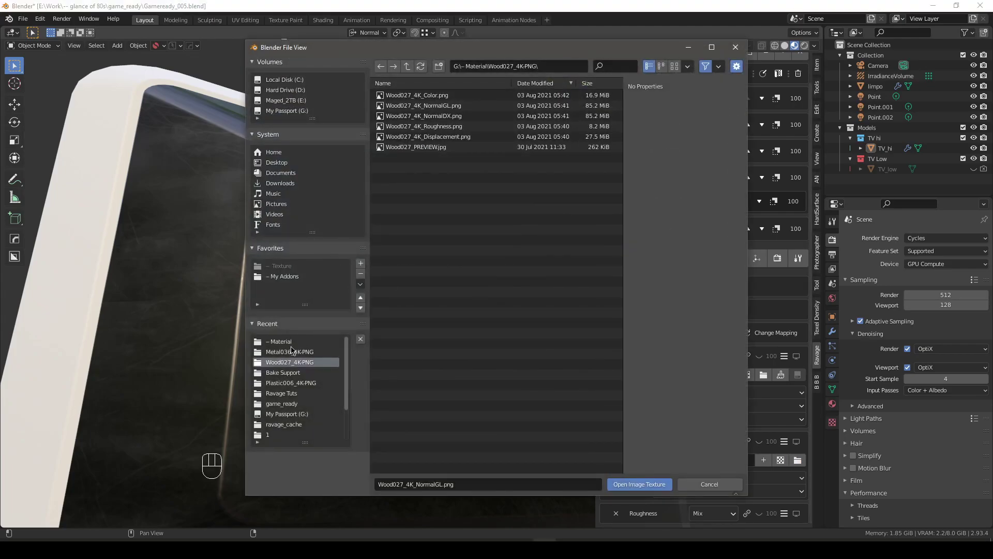
{"action": "left_click", "coordinate": [290, 344]}
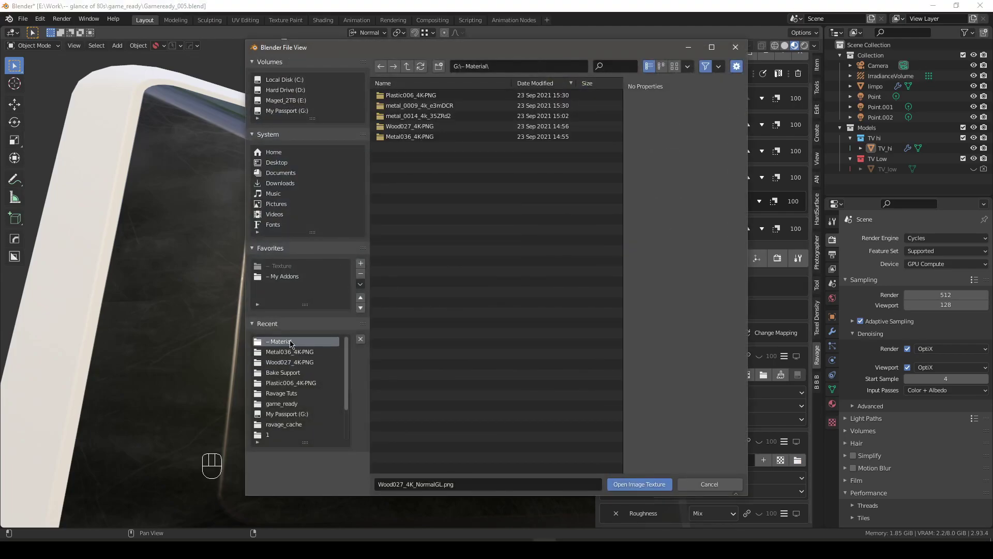
{"action": "double_click", "coordinate": [423, 96]}
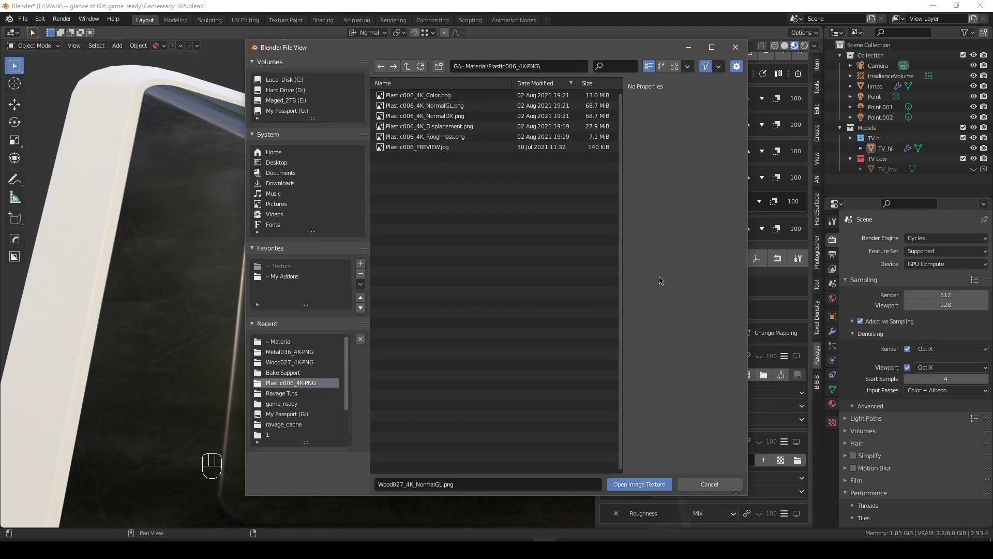
{"action": "key", "text": "Escape"}
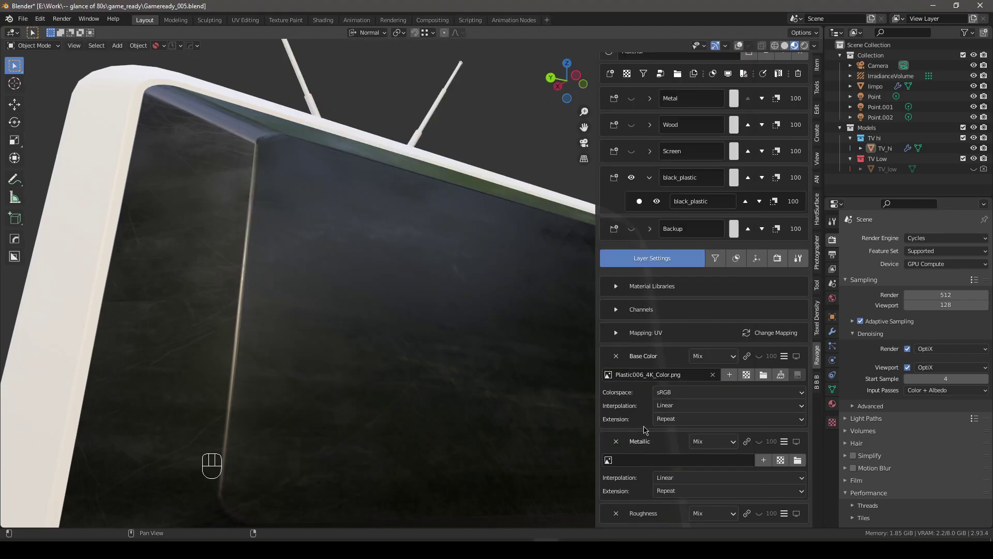
Step: Disable the black_plastic layer's Metallic channel, enable its Normal channel and collapse the channel list
{"action": "left_click", "coordinate": [648, 310]}
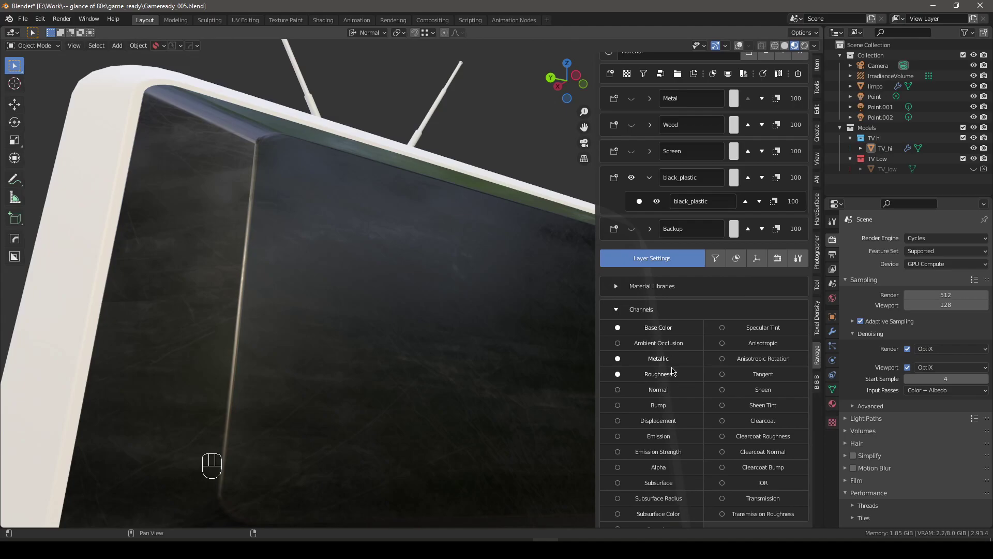
{"action": "left_click", "coordinate": [617, 358]}
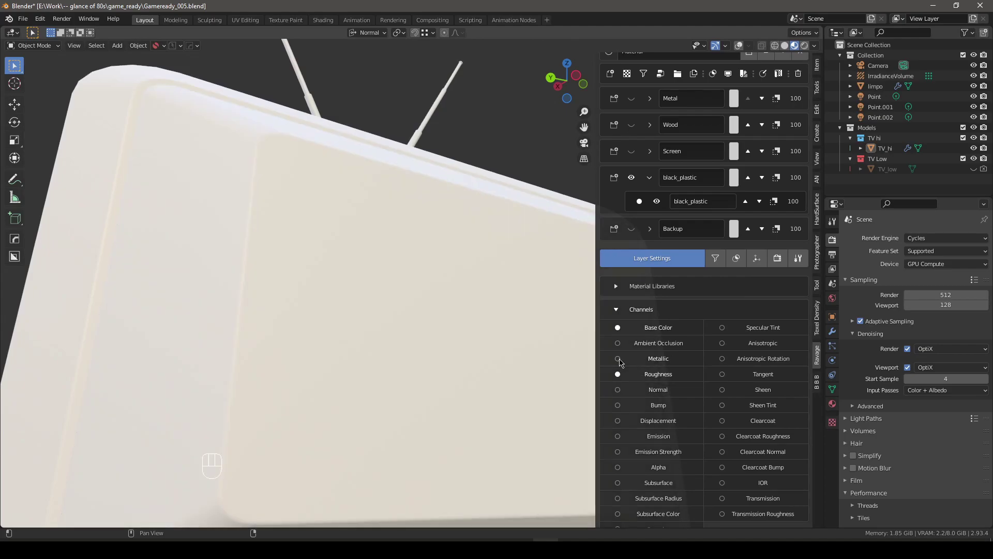
{"action": "left_click", "coordinate": [627, 396]}
{"action": "left_click", "coordinate": [638, 313]}
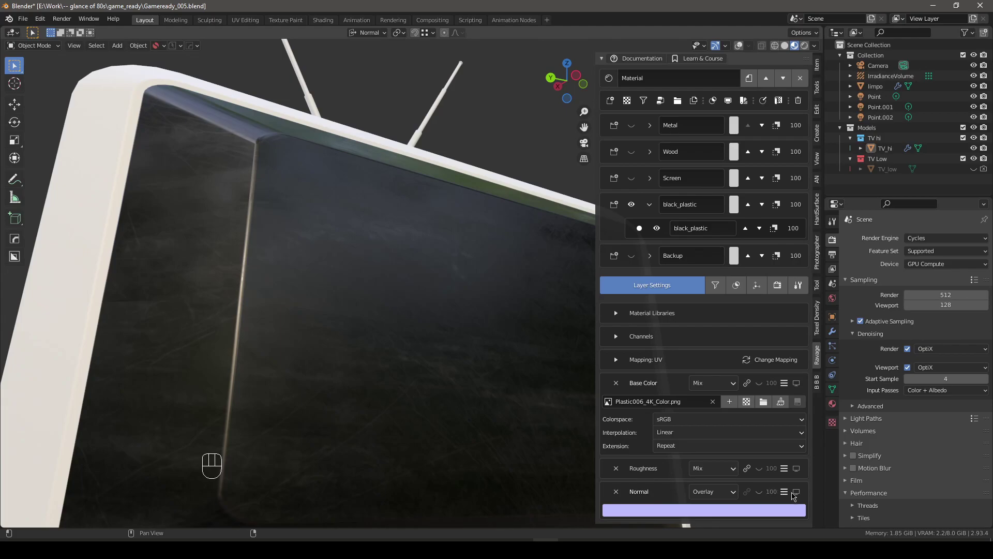
Step: Change the Normal channel's texture type to Image and load Wood027_4K_NormalGL.png into it
{"action": "left_click", "coordinate": [765, 492]}
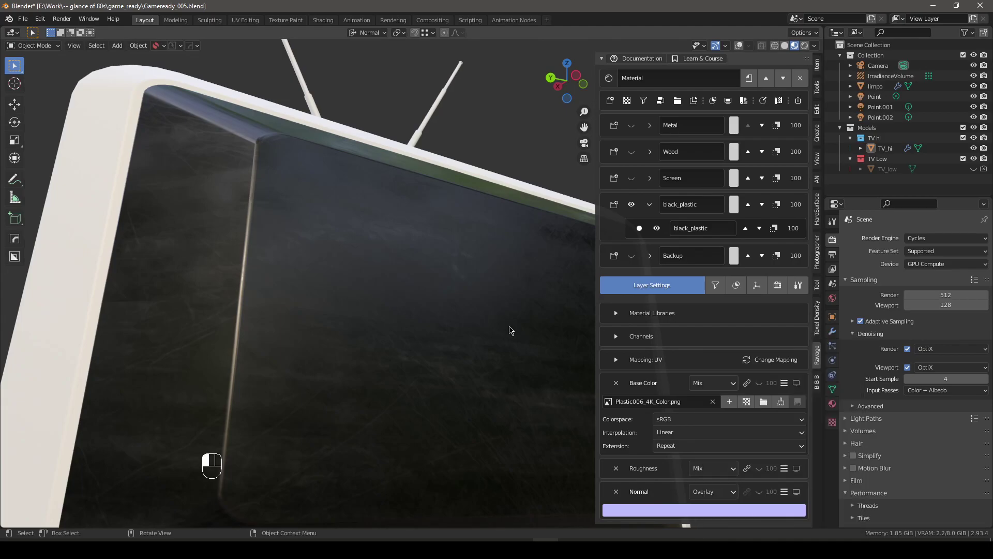
{"action": "left_click", "coordinate": [775, 489]}
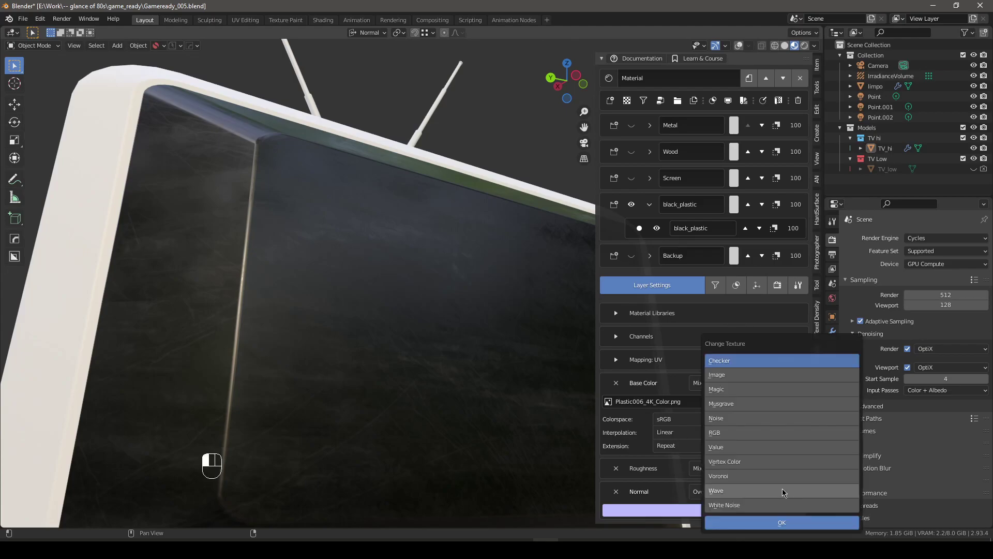
{"action": "left_click", "coordinate": [770, 523]}
{"action": "scroll", "coordinate": [732, 514], "scroll_direction": "down", "scroll_amount": 1}
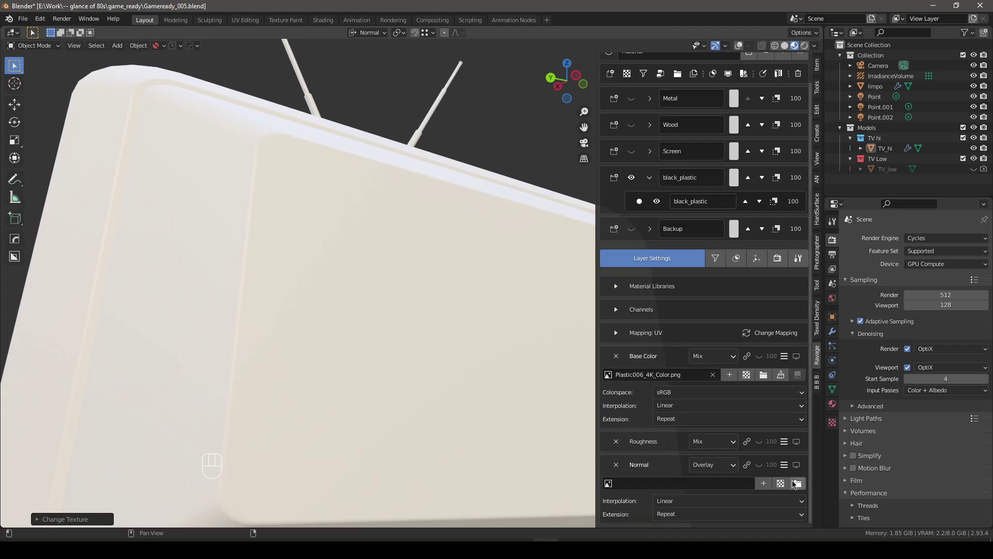
{"action": "left_click", "coordinate": [797, 483]}
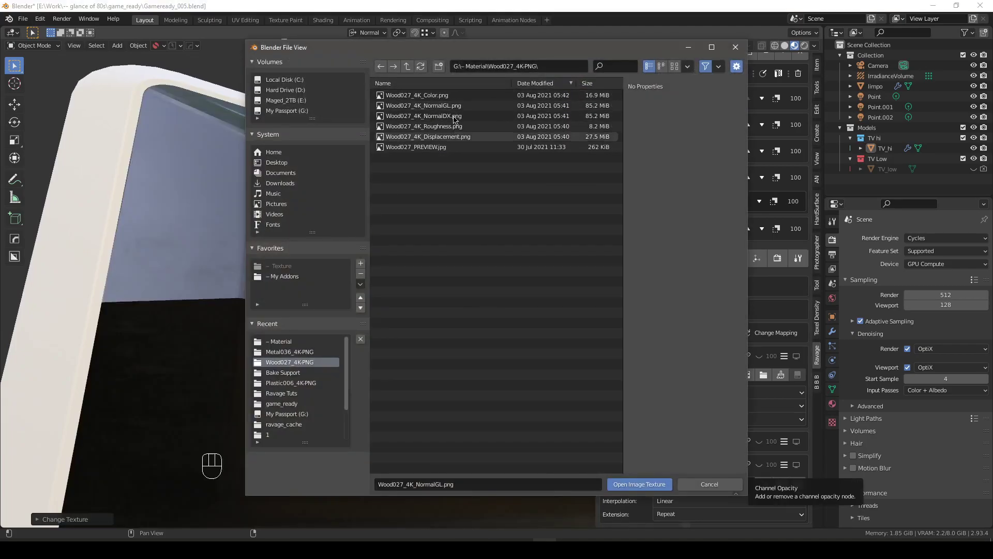
{"action": "double_click", "coordinate": [455, 105]}
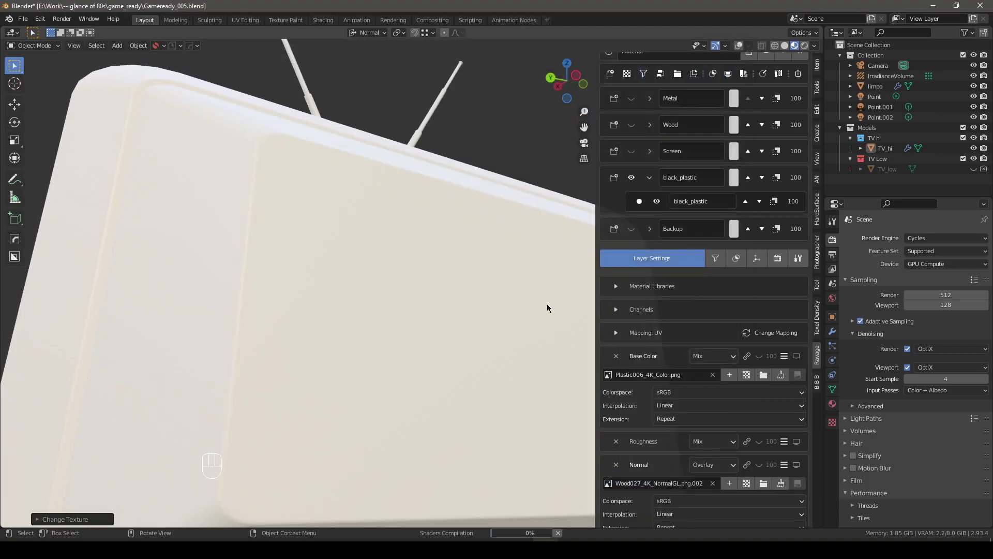
Step: Set the Normal image's colorspace to Non-Color and check the surface relief on the back of the TV
{"action": "scroll", "coordinate": [401, 268], "scroll_direction": "down", "scroll_amount": 3}
{"action": "middle_click_drag", "start_coordinate": [356, 244], "coordinate": [376, 278]}
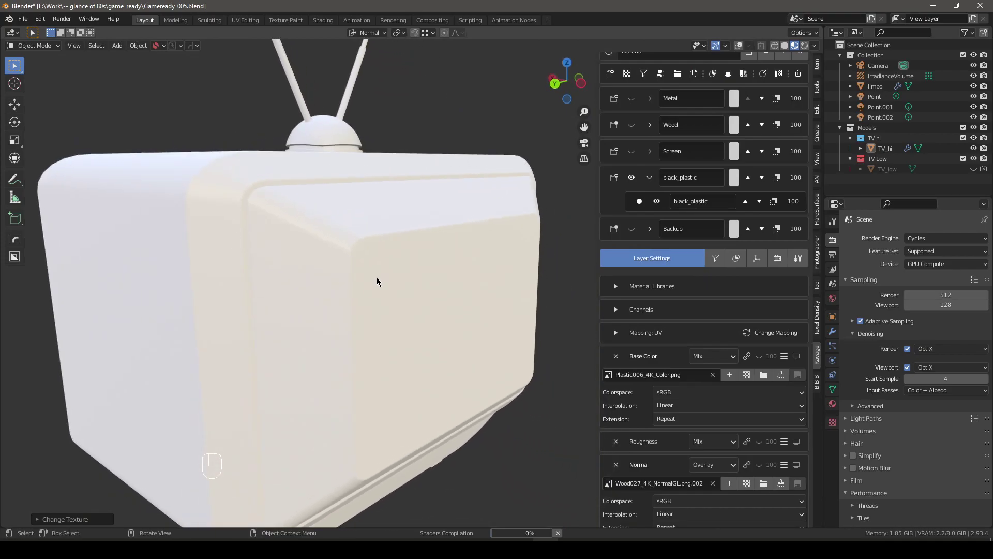
{"action": "middle_click_drag", "start_coordinate": [380, 277], "coordinate": [381, 289]}
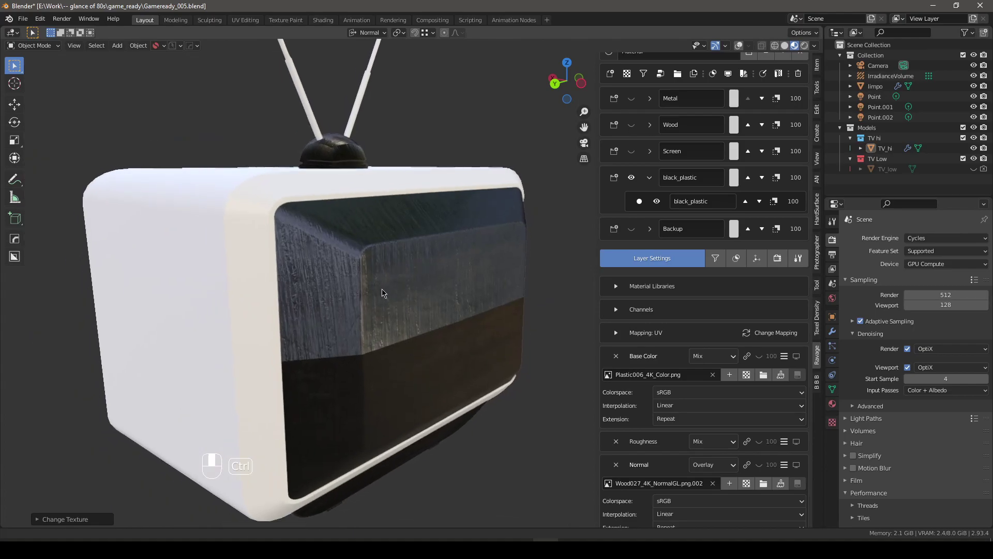
{"action": "left_click", "coordinate": [707, 501]}
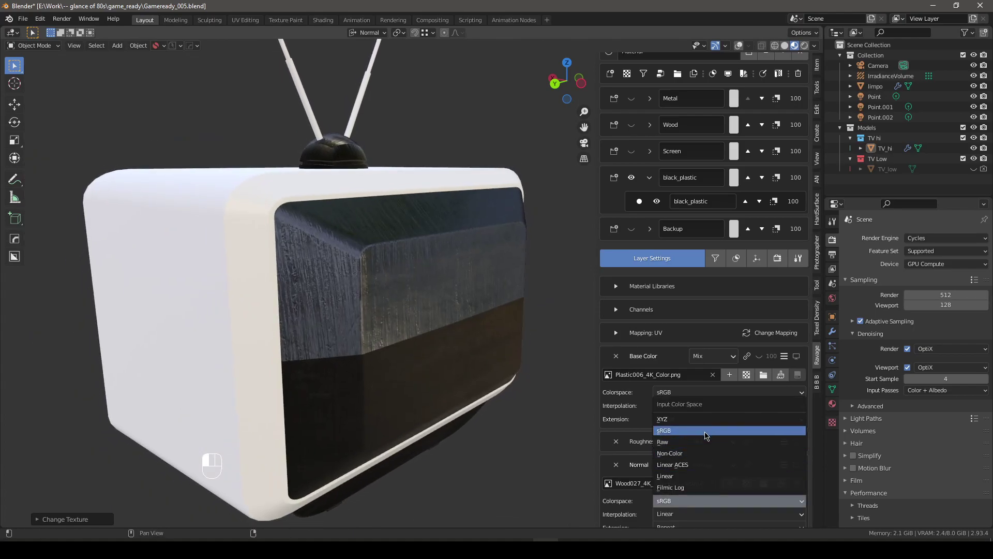
{"action": "left_click", "coordinate": [704, 453]}
{"action": "middle_click_drag", "start_coordinate": [423, 361], "coordinate": [405, 347]}
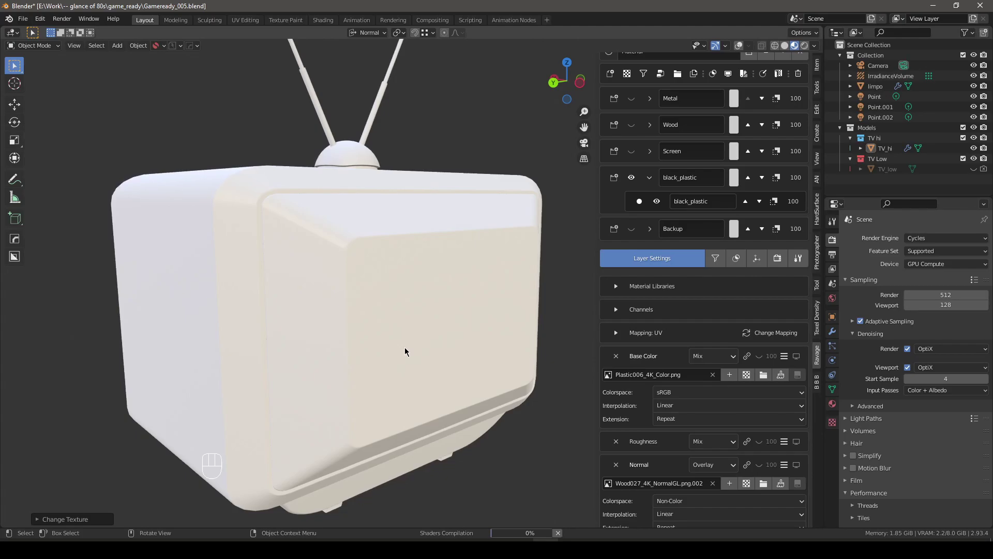
{"action": "middle_click_drag", "start_coordinate": [404, 347], "coordinate": [348, 296]}
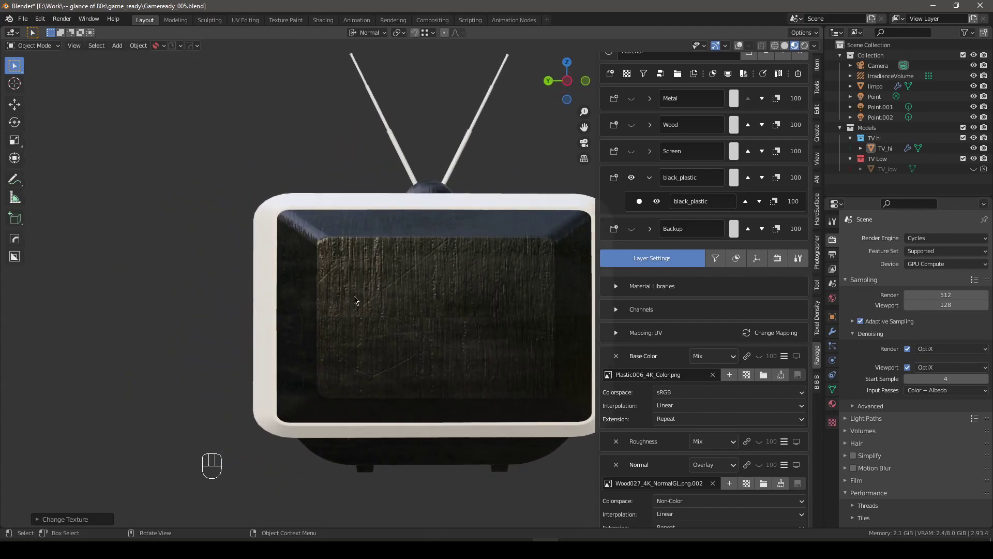
Step: Change the black_plastic layer's texture mapping from UV to Object
{"action": "left_click", "coordinate": [771, 333]}
{"action": "left_click", "coordinate": [761, 371]}
{"action": "left_click", "coordinate": [766, 403]}
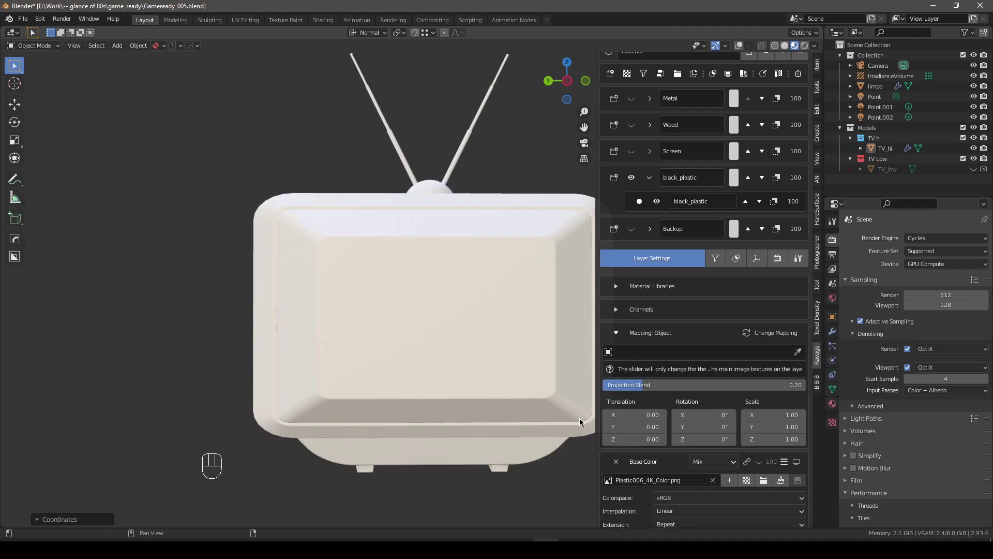
Step: Adjust the Object mapping scale uniformly on X, Y and Z, check the whole TV and collapse the mapping settings
{"action": "middle_click_drag", "start_coordinate": [409, 309], "coordinate": [365, 309]}
{"action": "scroll", "coordinate": [381, 326], "scroll_direction": "up", "scroll_amount": 5}
{"action": "key", "text": "alt+q"}
{"action": "left_click_drag", "start_coordinate": [773, 414], "coordinate": [759, 416]}
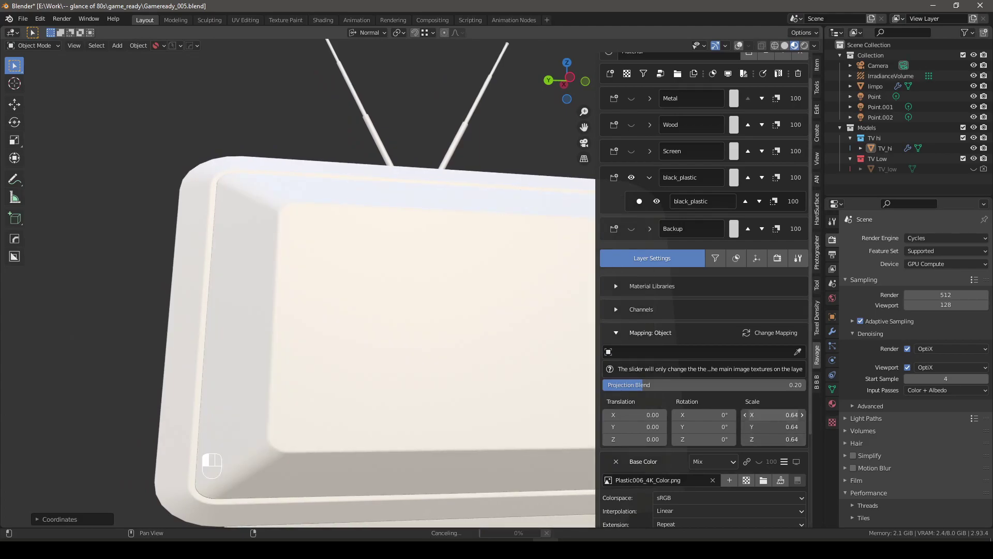
{"action": "mouse_move", "coordinate": [759, 416]}
{"action": "left_mouse_down"}
{"action": "mouse_move", "coordinate": [775, 416]}
{"action": "mouse_move", "coordinate": [765, 416]}
{"action": "left_mouse_up"}
{"action": "scroll", "coordinate": [462, 313], "scroll_direction": "down", "scroll_amount": 8}
{"action": "middle_click_drag", "start_coordinate": [497, 331], "coordinate": [466, 300]}
{"action": "scroll", "coordinate": [467, 302], "scroll_direction": "up", "scroll_amount": 2}
{"action": "left_click", "coordinate": [658, 335]}
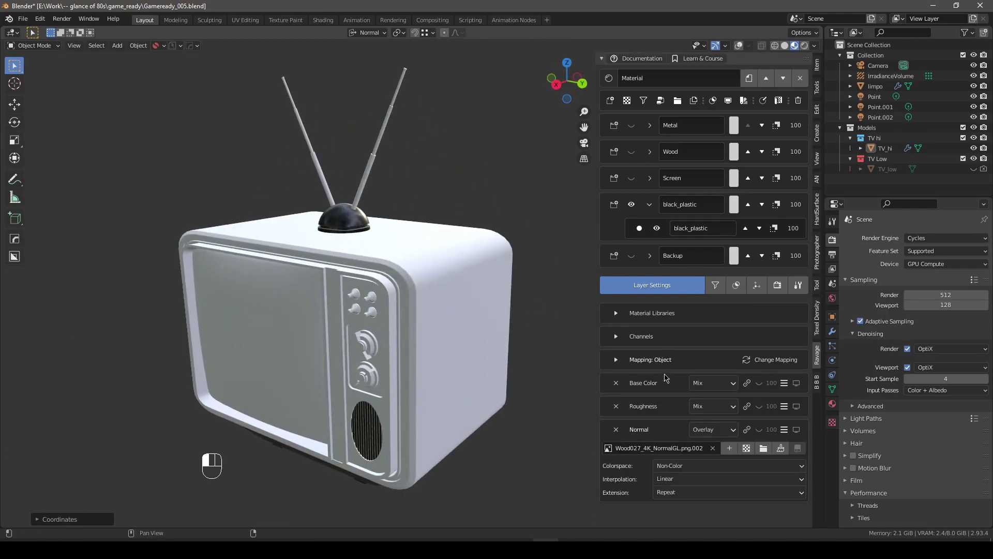
Step: Collapse the black_plastic folder, make the Screen folder visible, expand it and select its Screen layer
{"action": "left_click", "coordinate": [649, 206]}
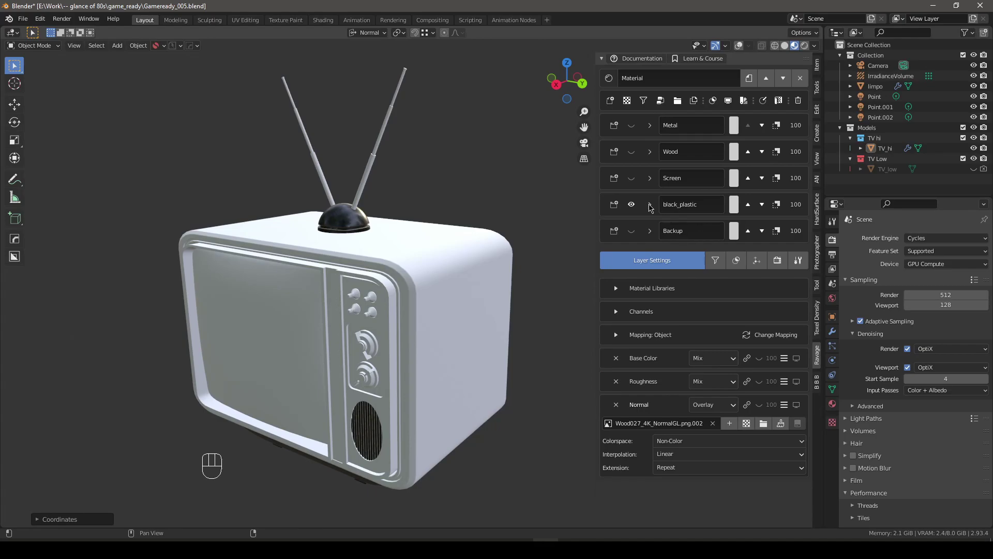
{"action": "left_click", "coordinate": [631, 178]}
{"action": "left_click", "coordinate": [650, 179]}
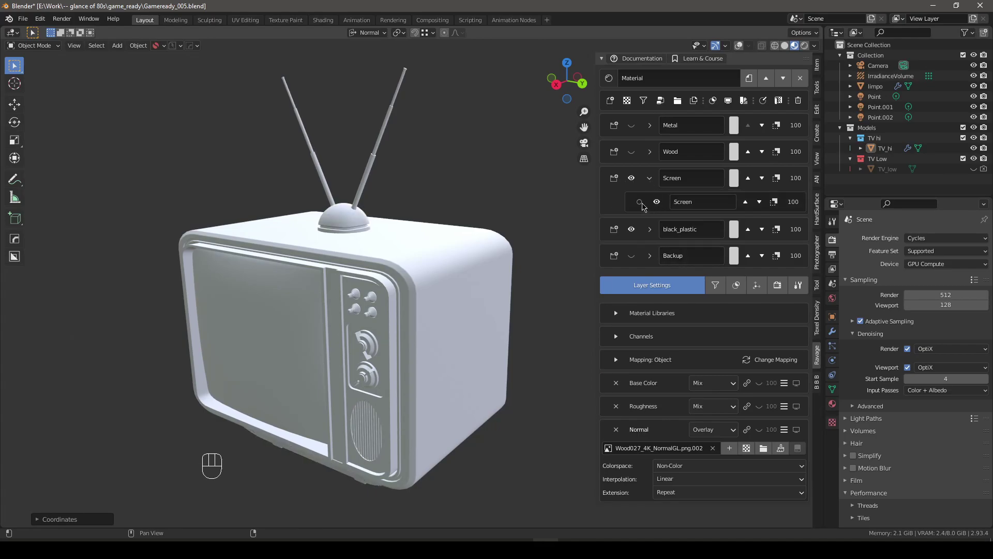
{"action": "left_click", "coordinate": [640, 203]}
Step: Darken the Screen layer's Base Color to near black with a V of 0.029 and check the TV's front
{"action": "left_click", "coordinate": [672, 378]}
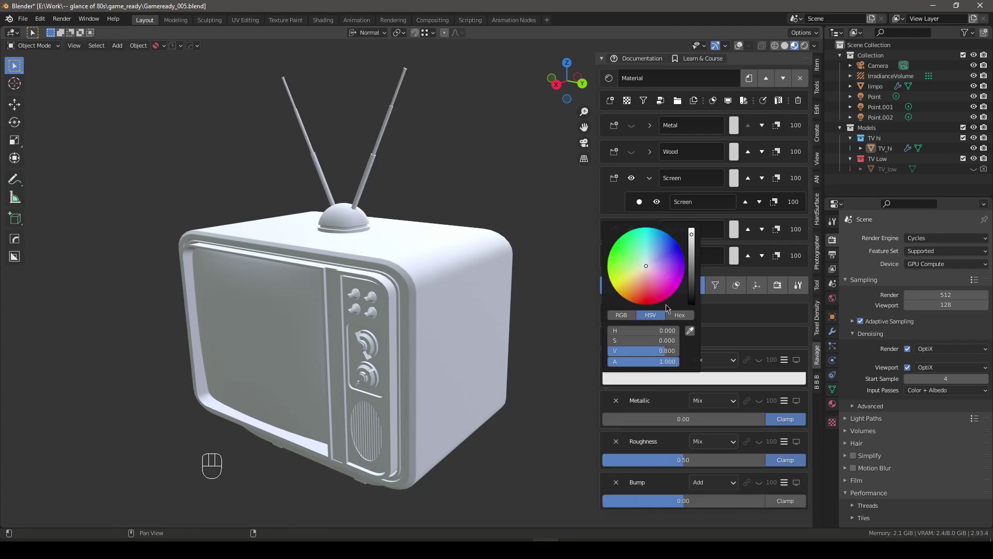
{"action": "left_click_drag", "start_coordinate": [691, 267], "coordinate": [691, 295]}
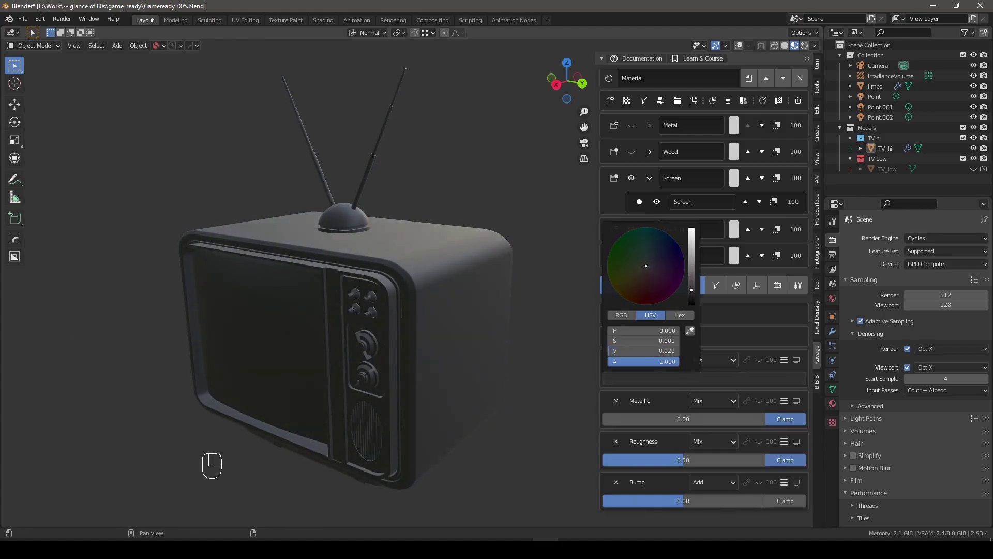
{"action": "key", "text": "alt+q"}
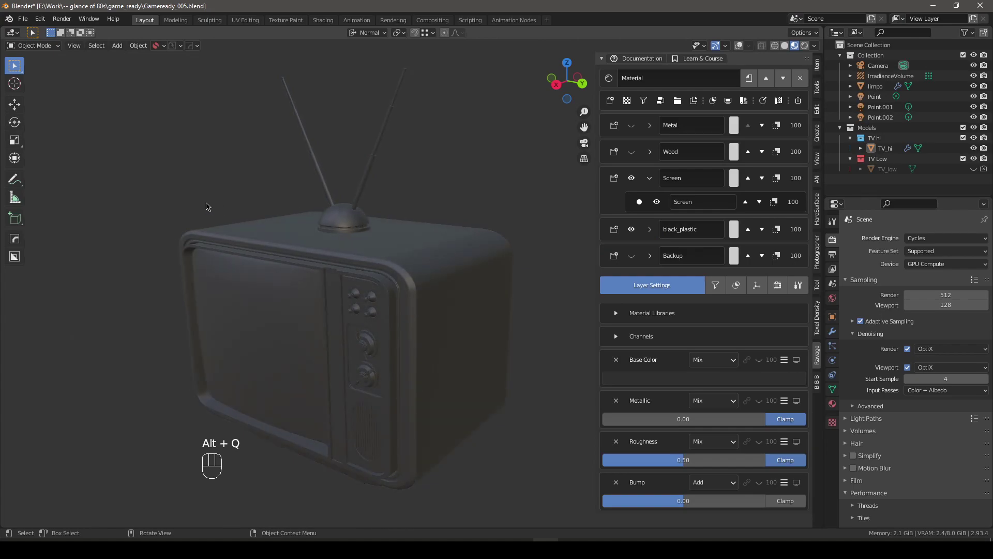
{"action": "middle_click_drag", "start_coordinate": [298, 284], "coordinate": [323, 259]}
{"action": "scroll", "coordinate": [335, 315], "scroll_direction": "up", "scroll_amount": 1}
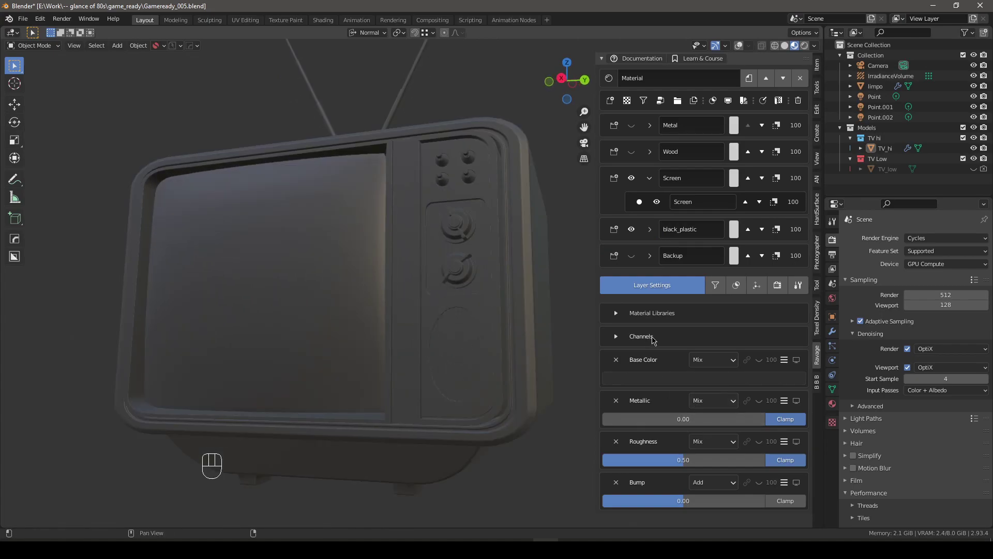
Step: Enable the Screen layer's Normal channel and disable its Metallic and Bump channels
{"action": "left_click", "coordinate": [653, 339]}
{"action": "left_click", "coordinate": [655, 417]}
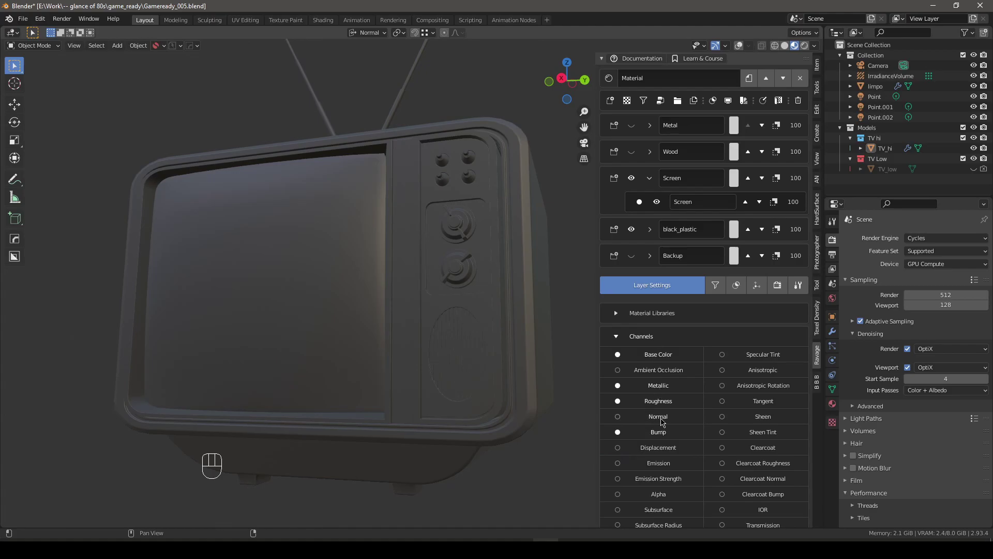
{"action": "left_click", "coordinate": [659, 386]}
{"action": "left_click", "coordinate": [658, 433]}
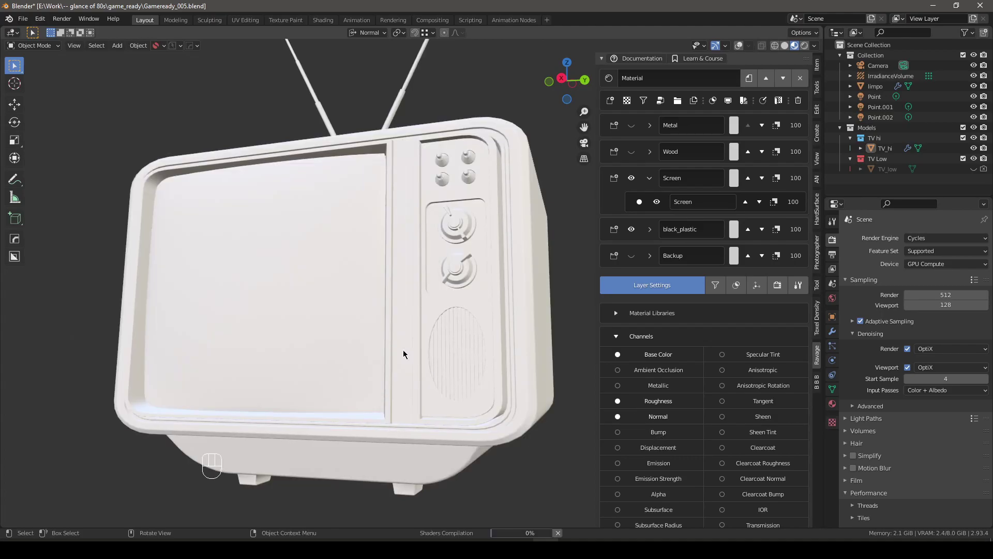
Step: Lower the Screen layer's Roughness to 0.17 and switch off its Normal channel, then check the TV's glossy front
{"action": "middle_click_drag", "start_coordinate": [402, 350], "coordinate": [387, 362]}
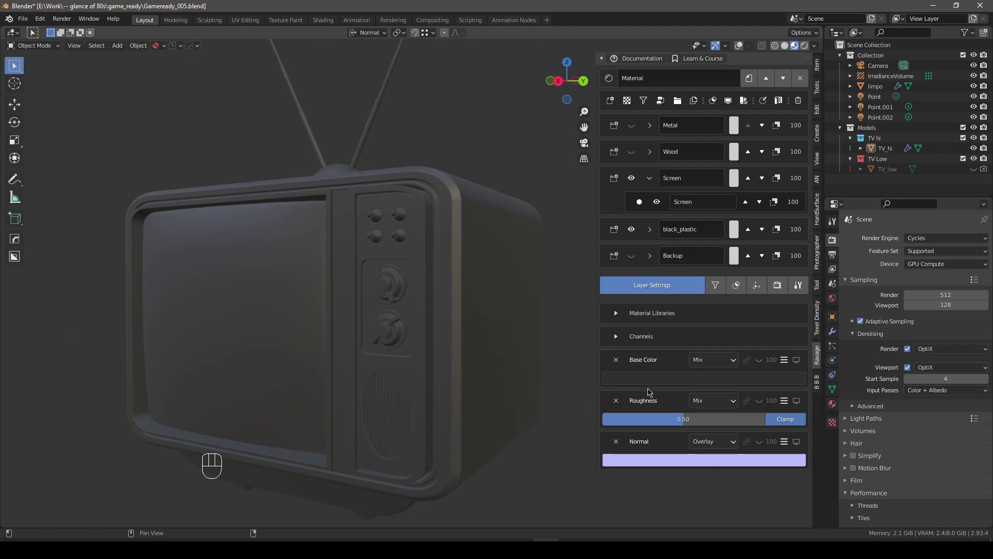
{"action": "left_click_drag", "start_coordinate": [659, 420], "coordinate": [632, 420]}
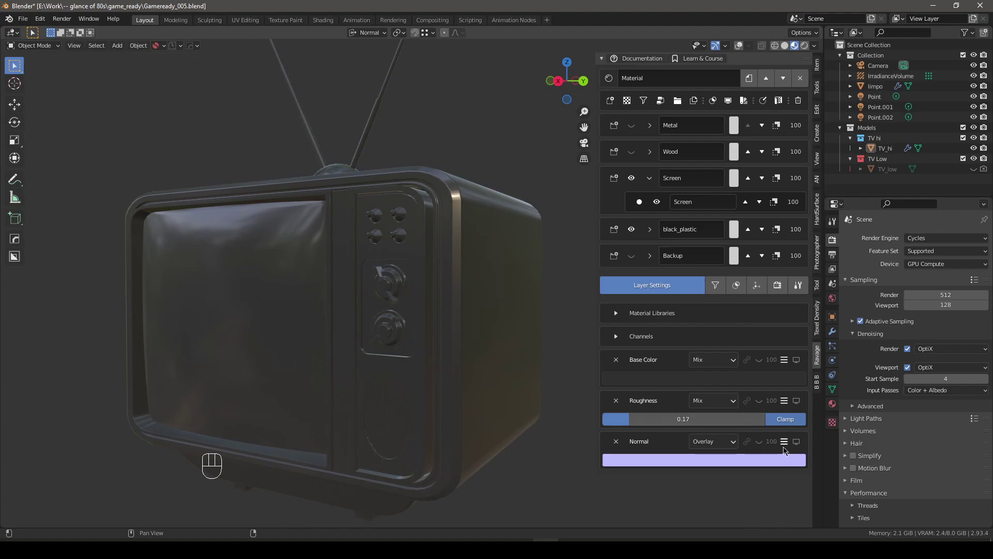
{"action": "left_click", "coordinate": [616, 441]}
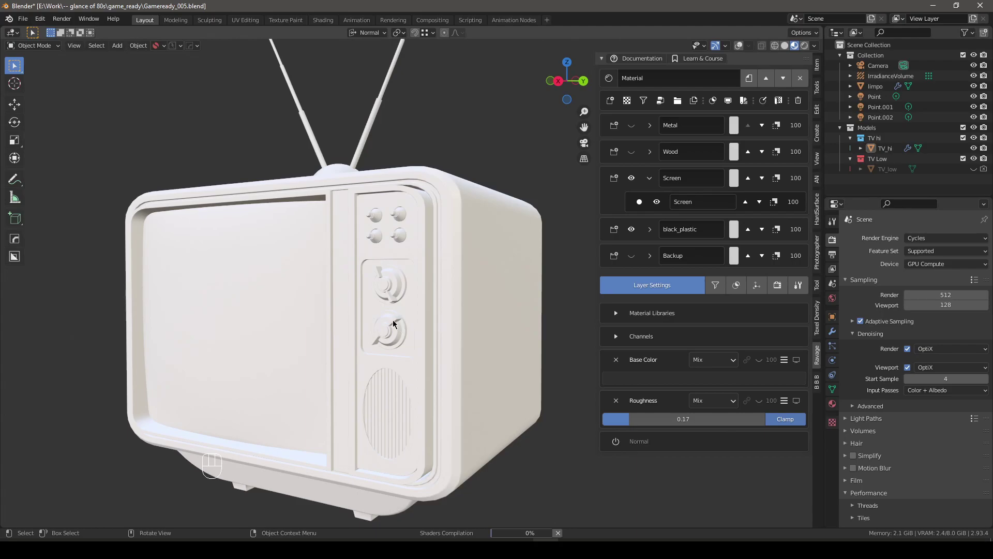
{"action": "middle_click_drag", "start_coordinate": [393, 324], "coordinate": [674, 230]}
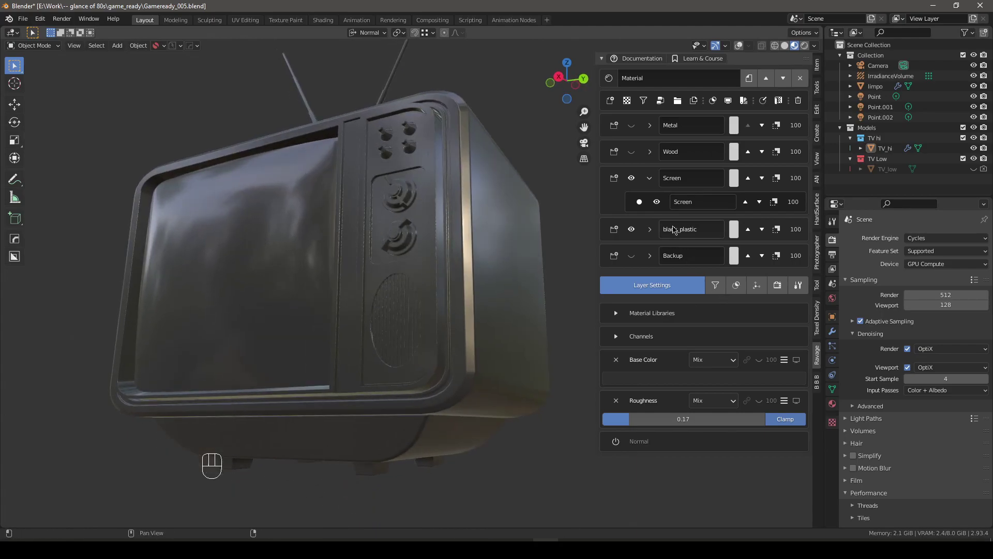
Step: Add an ID Map mask to the Screen layer and pick its ID color from the TV's screen glass
{"action": "left_click", "coordinate": [736, 284]}
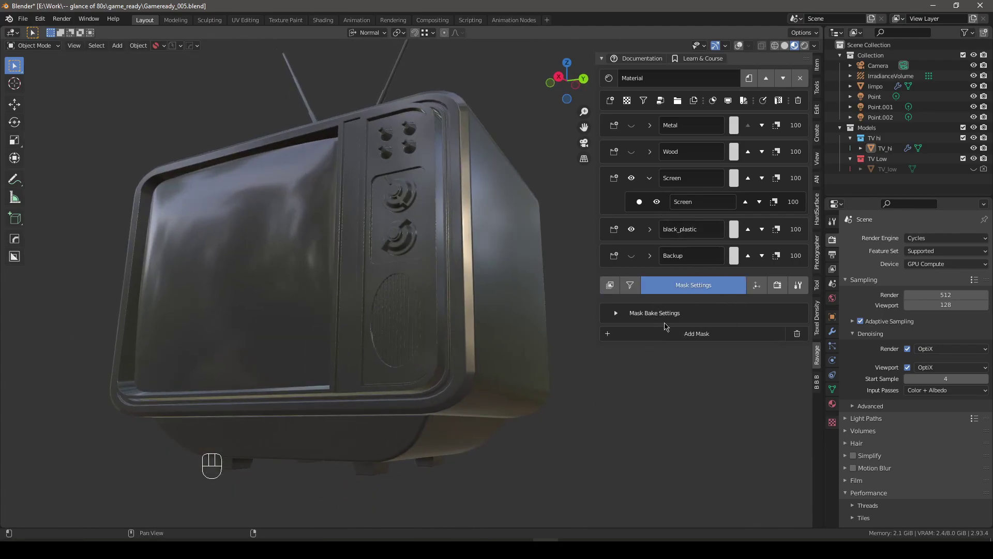
{"action": "left_click", "coordinate": [700, 333]}
{"action": "left_click", "coordinate": [700, 335]}
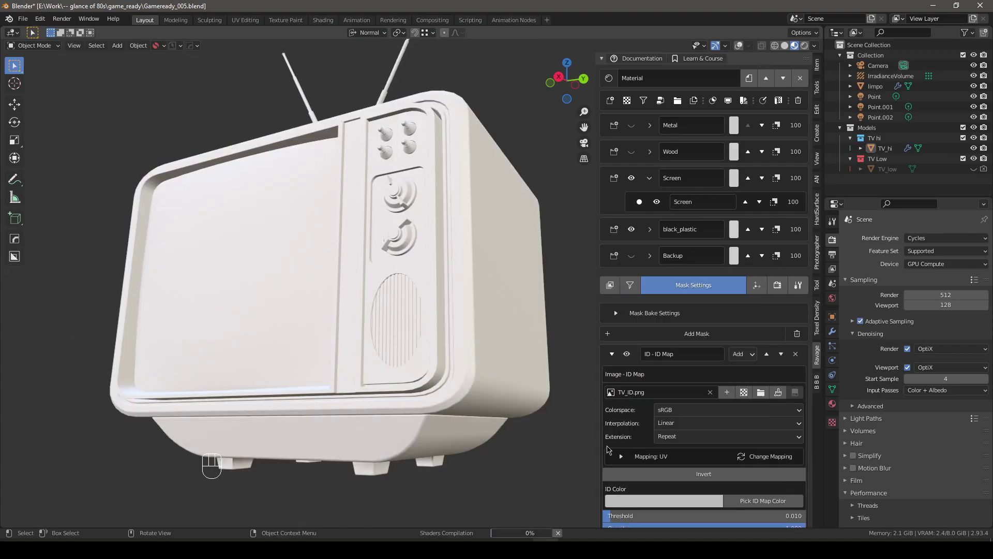
{"action": "left_click", "coordinate": [756, 501]}
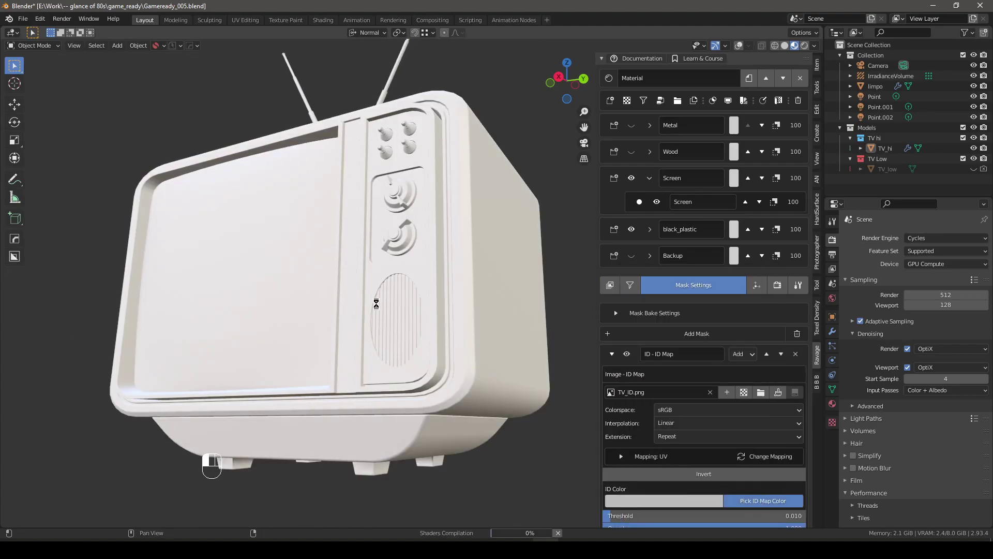
{"action": "left_click", "coordinate": [283, 263]}
{"action": "middle_click_drag", "start_coordinate": [356, 274], "coordinate": [346, 299]}
Step: Collapse the Screen folder, make the Wood folder visible, expand it and select its Wood layer with the layer settings shown
{"action": "left_click", "coordinate": [650, 178]}
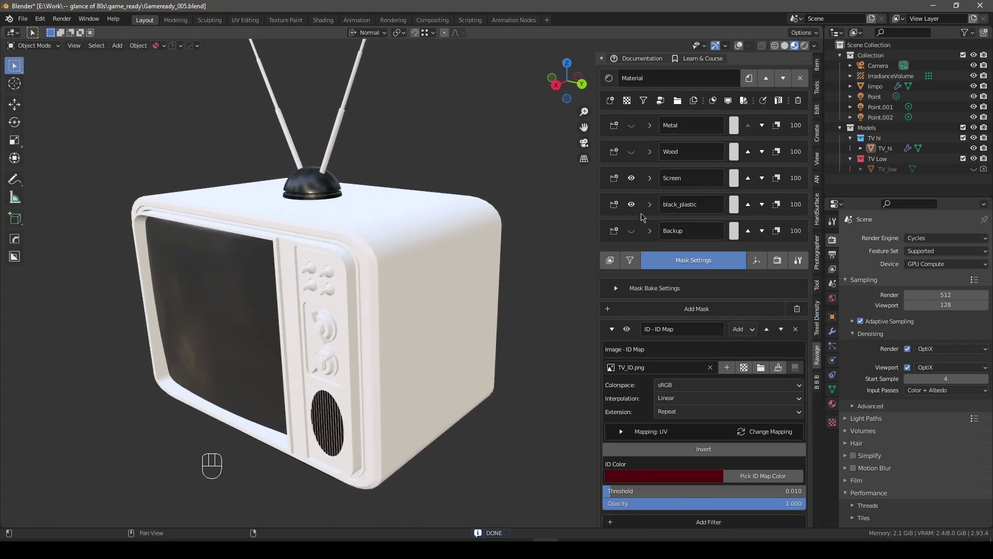
{"action": "left_click", "coordinate": [610, 258]}
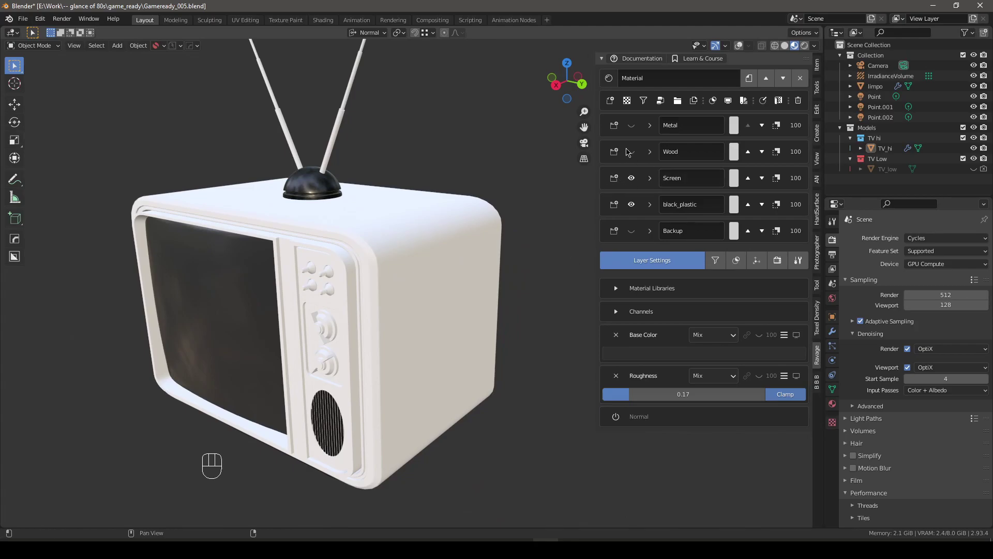
{"action": "left_click", "coordinate": [631, 151]}
{"action": "left_click", "coordinate": [650, 151]}
{"action": "left_click", "coordinate": [639, 176]}
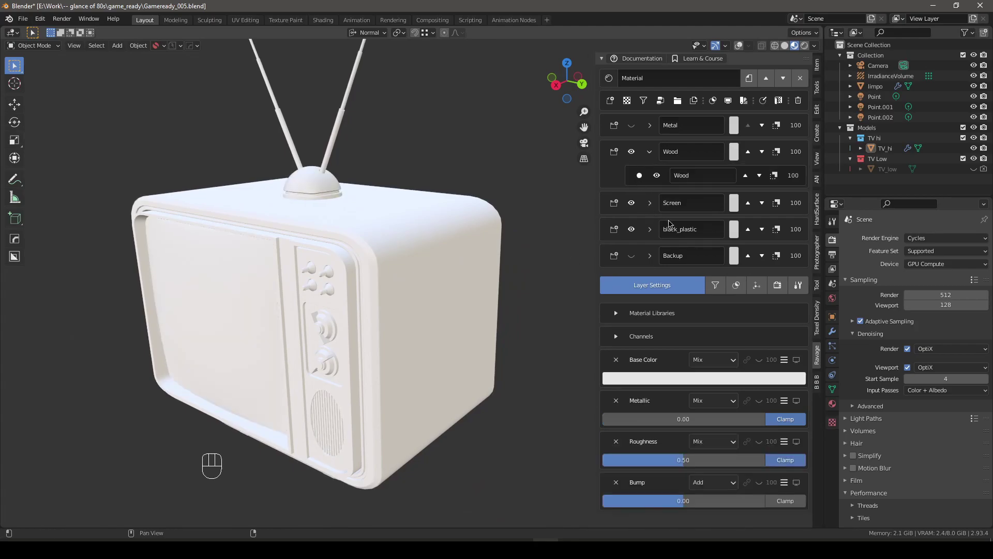
Step: Choose the Wood027 material from the material library for the Wood layer and exclude its displacement map
{"action": "left_click", "coordinate": [660, 315]}
{"action": "left_click", "coordinate": [708, 367]}
{"action": "left_click", "coordinate": [671, 460]}
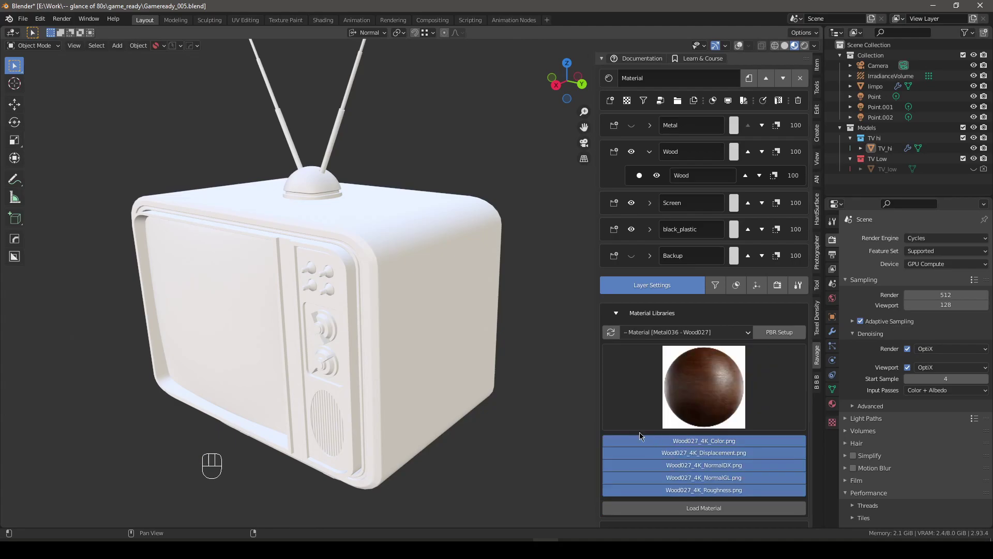
{"action": "scroll", "coordinate": [672, 414], "scroll_direction": "down", "scroll_amount": 8}
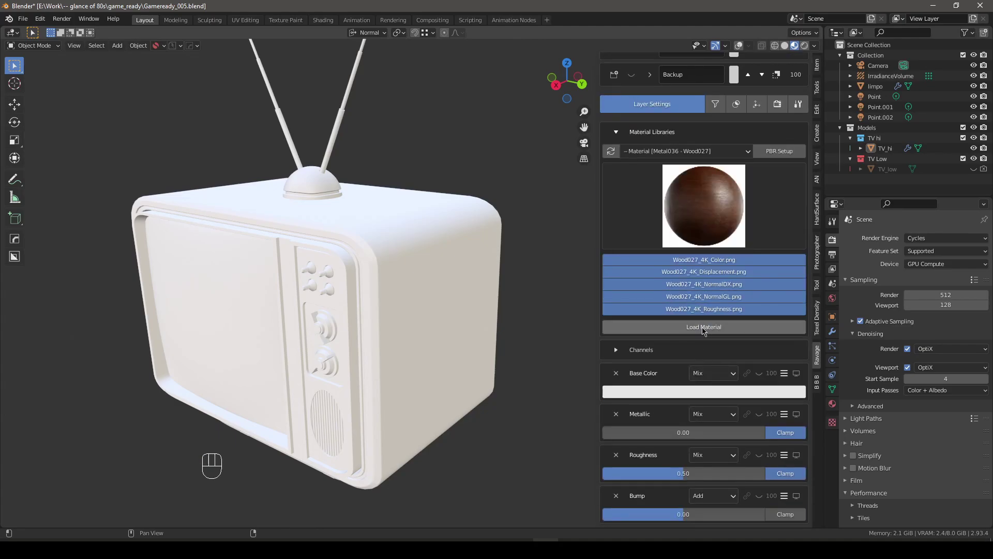
{"action": "left_click", "coordinate": [725, 274]}
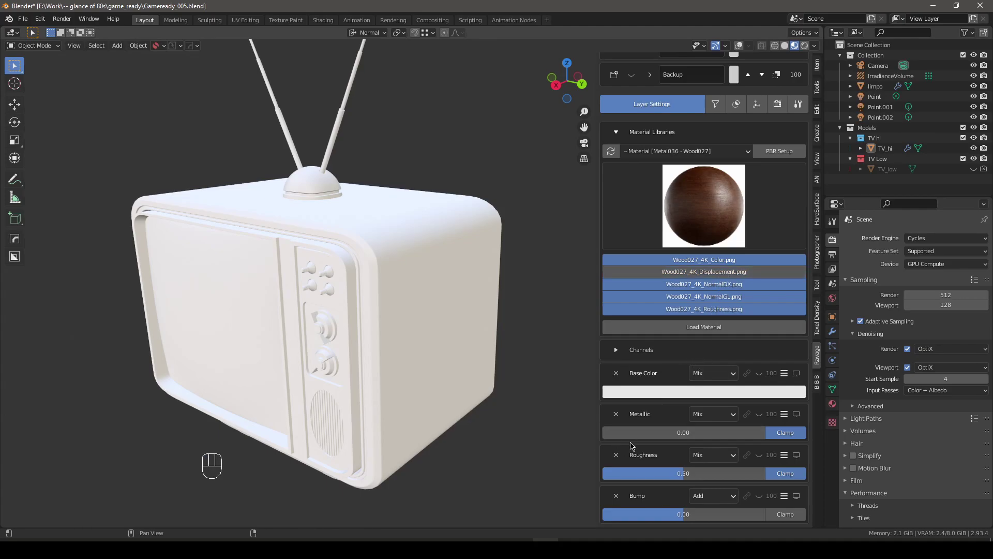
Step: Disable the Wood layer's Metallic and Bump channels and enable its Normal channel
{"action": "left_click", "coordinate": [643, 354]}
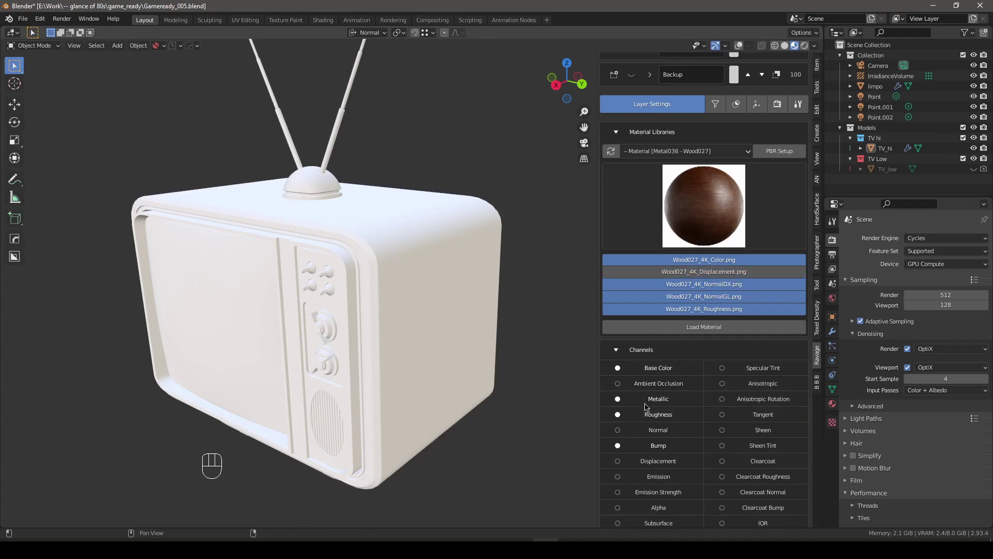
{"action": "left_click", "coordinate": [618, 399]}
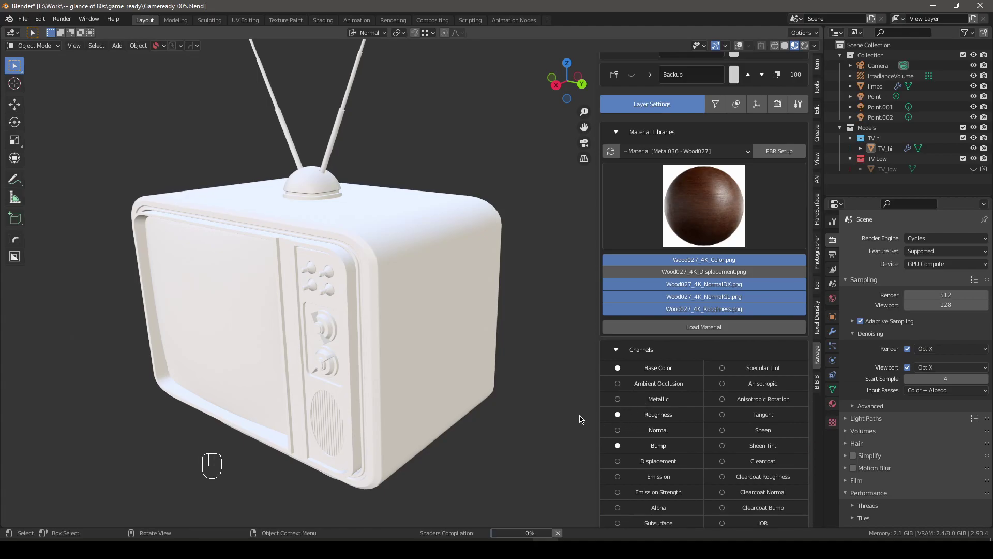
{"action": "left_click", "coordinate": [618, 436]}
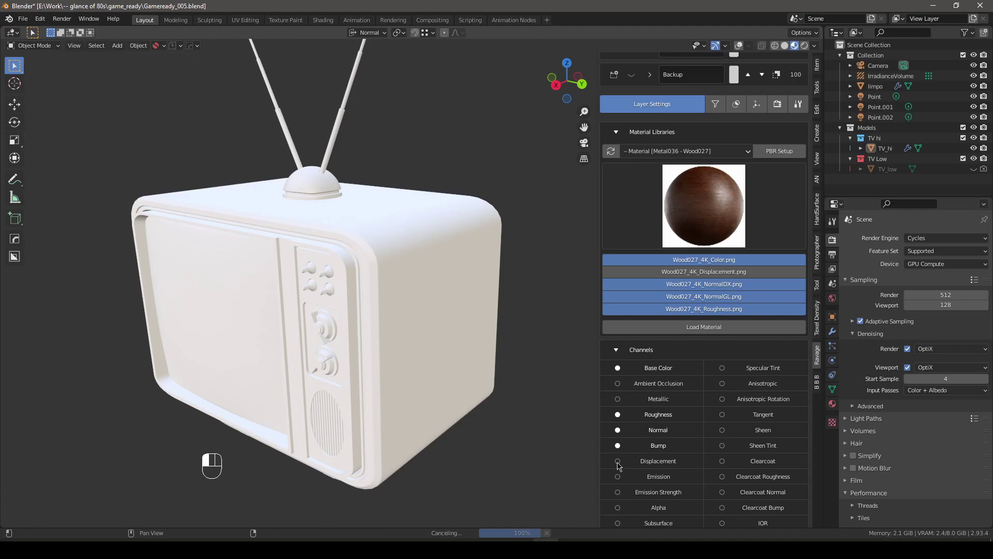
{"action": "left_click", "coordinate": [617, 445]}
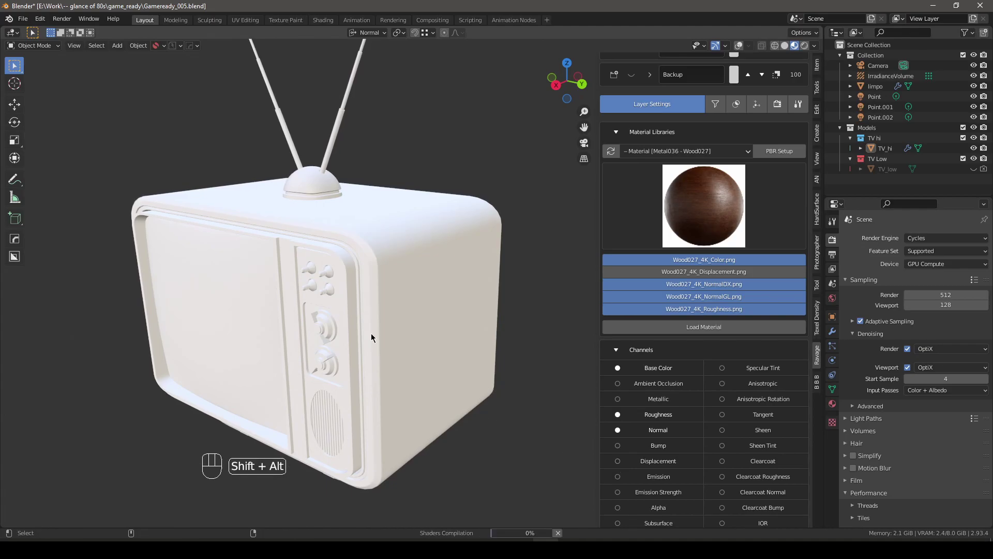
Step: Load the selected Wood027 maps onto the Wood layer and inspect the wood texture around the TV
{"action": "key", "text": "shift+alt+n"}
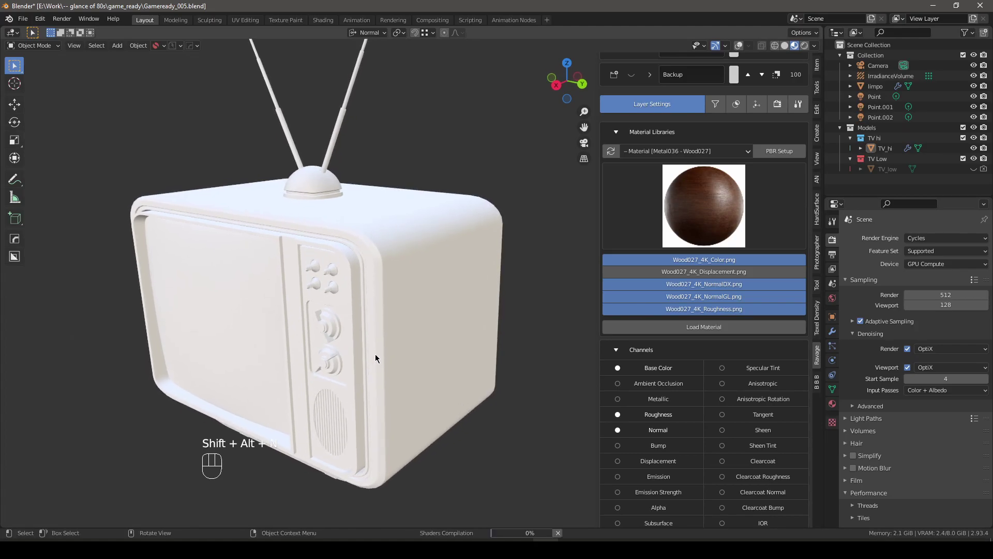
{"action": "scroll", "coordinate": [735, 270], "scroll_direction": "up", "scroll_amount": 7}
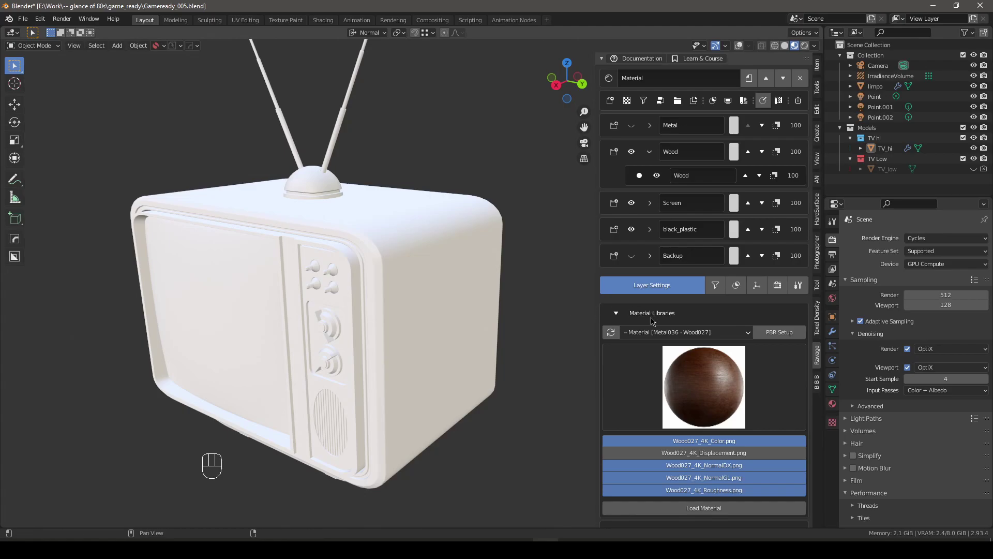
{"action": "scroll", "coordinate": [651, 317], "scroll_direction": "down", "scroll_amount": 4}
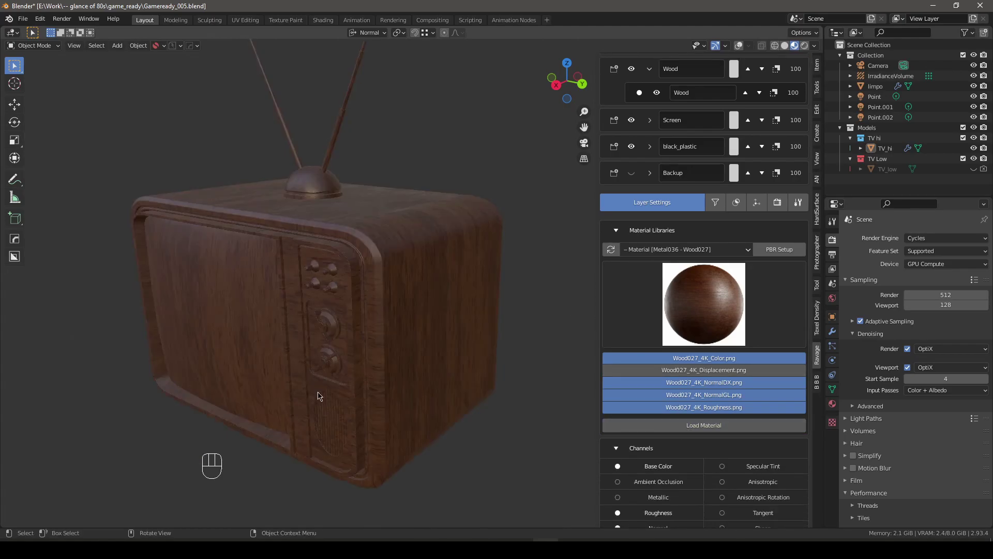
{"action": "middle_click_drag", "start_coordinate": [376, 319], "coordinate": [342, 337]}
{"action": "scroll", "coordinate": [734, 365], "scroll_direction": "down", "scroll_amount": 4}
{"action": "scroll", "coordinate": [744, 368], "scroll_direction": "up", "scroll_amount": 4}
Step: Collapse the Wood layer's library and channel settings and change its mapping coordinates to Object
{"action": "left_click", "coordinate": [653, 234]}
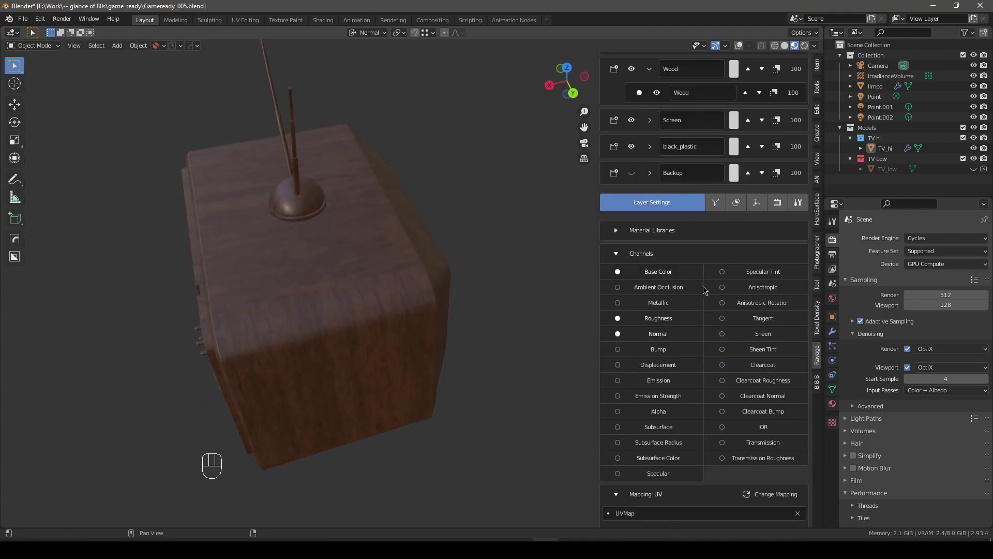
{"action": "left_click", "coordinate": [649, 251]}
{"action": "left_click", "coordinate": [771, 278]}
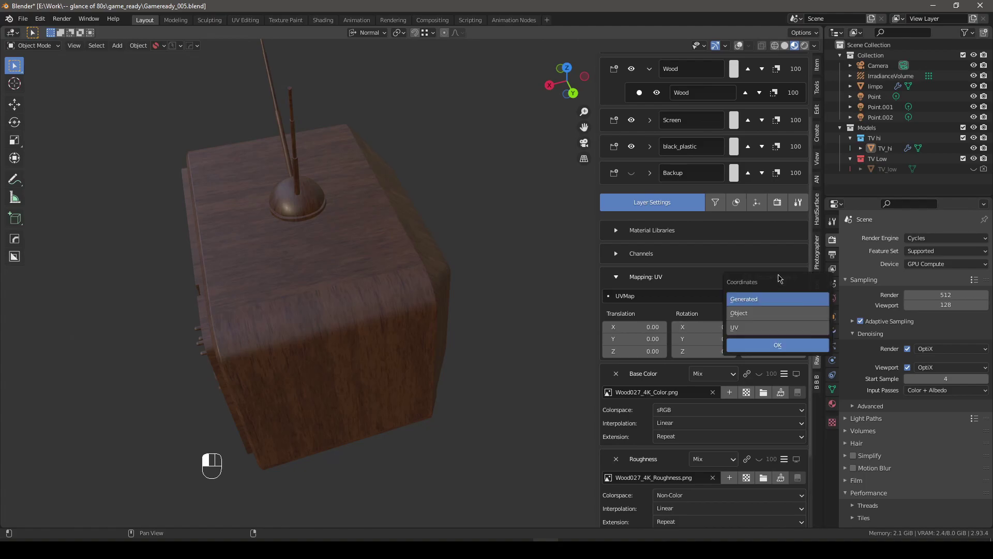
{"action": "left_click", "coordinate": [759, 314]}
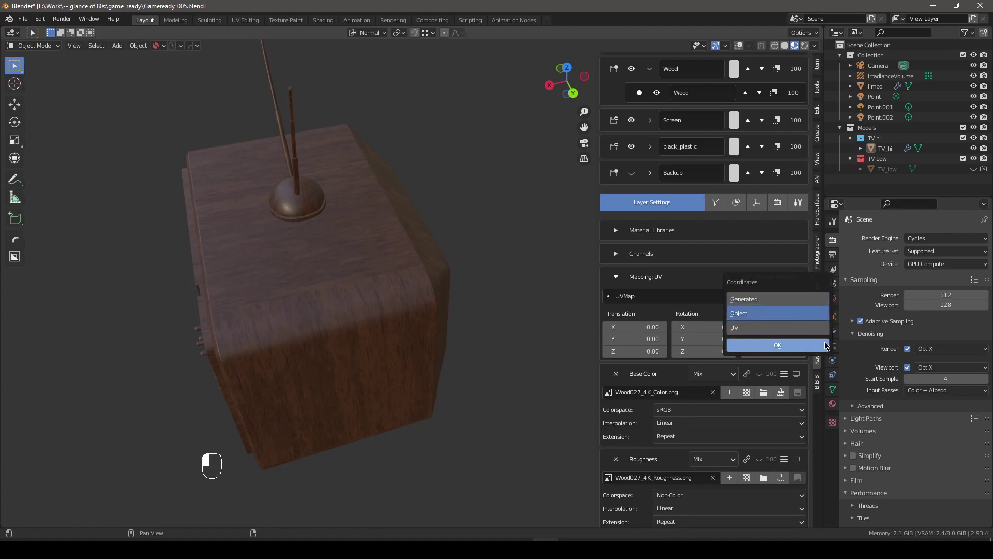
{"action": "left_click", "coordinate": [777, 345]}
Step: Inspect the wood grain on the TV's side and set the Wood layer's mapping scale to 0.5 on X, Y and Z
{"action": "mouse_move", "coordinate": [429, 397]}
{"action": "middle_mouse_down"}
{"action": "mouse_move", "coordinate": [429, 368]}
{"action": "mouse_move", "coordinate": [353, 365]}
{"action": "mouse_move", "coordinate": [410, 337]}
{"action": "mouse_move", "coordinate": [428, 363]}
{"action": "mouse_move", "coordinate": [382, 345]}
{"action": "mouse_move", "coordinate": [384, 364]}
{"action": "mouse_move", "coordinate": [481, 440]}
{"action": "mouse_move", "coordinate": [458, 294]}
{"action": "mouse_move", "coordinate": [437, 319]}
{"action": "mouse_move", "coordinate": [449, 357]}
{"action": "mouse_move", "coordinate": [444, 393]}
{"action": "middle_mouse_up"}
{"action": "scroll", "coordinate": [380, 368], "scroll_direction": "up", "scroll_amount": 5}
{"action": "key", "text": "alt+q"}
{"action": "scroll", "coordinate": [456, 334], "scroll_direction": "down", "scroll_amount": 5}
{"action": "middle_click_drag", "start_coordinate": [420, 360], "coordinate": [401, 356], "text": "shift"}
{"action": "left_click", "coordinate": [779, 355]}
{"action": "type", "text": "0.5"}
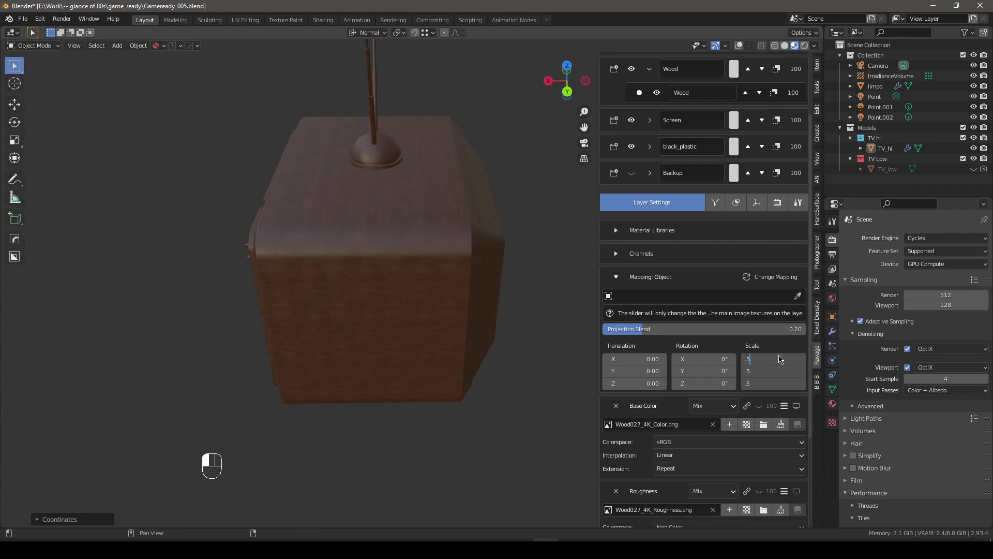
{"action": "key", "text": "Return"}
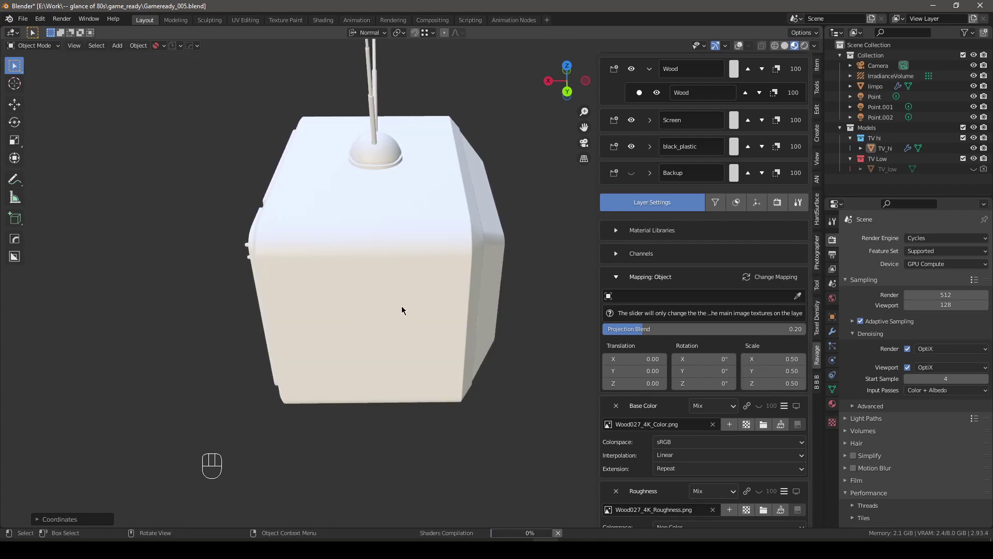
Step: Set the Wood layer's mapping scale to 0.4 on X, Y and Z, check the whole TV and collapse the mapping settings
{"action": "middle_click_drag", "start_coordinate": [372, 246], "coordinate": [419, 204]}
{"action": "scroll", "coordinate": [433, 266], "scroll_direction": "up", "scroll_amount": 4}
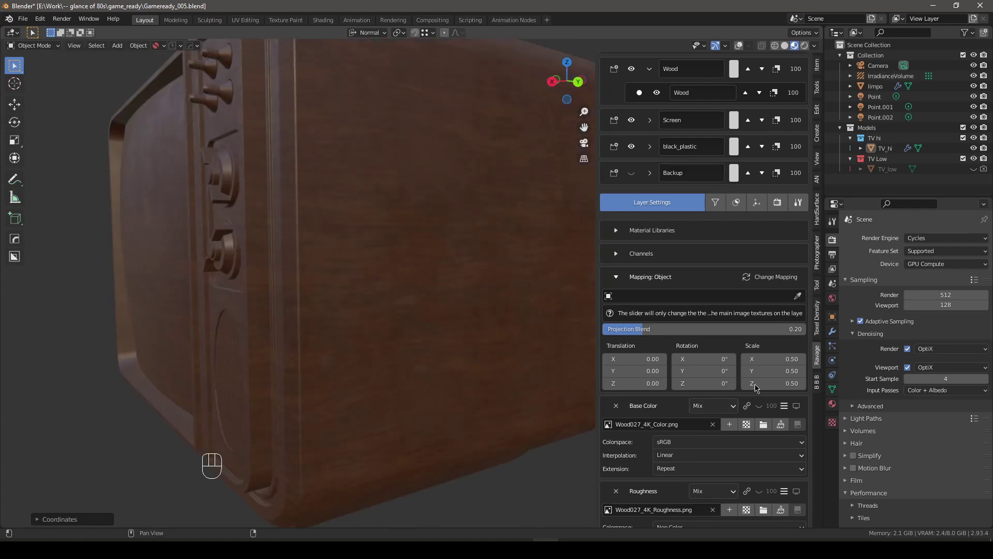
{"action": "left_click_drag", "start_coordinate": [790, 355], "coordinate": [789, 383]}
{"action": "type", "text": ".4"}
{"action": "key", "text": "Return"}
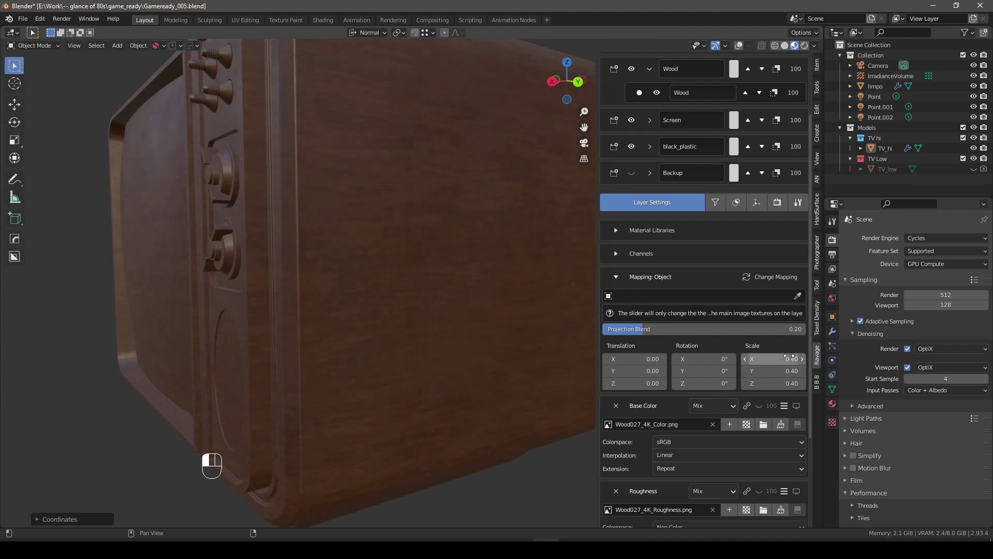
{"action": "scroll", "coordinate": [327, 207], "scroll_direction": "down", "scroll_amount": 5}
{"action": "middle_click_drag", "start_coordinate": [326, 204], "coordinate": [337, 229]}
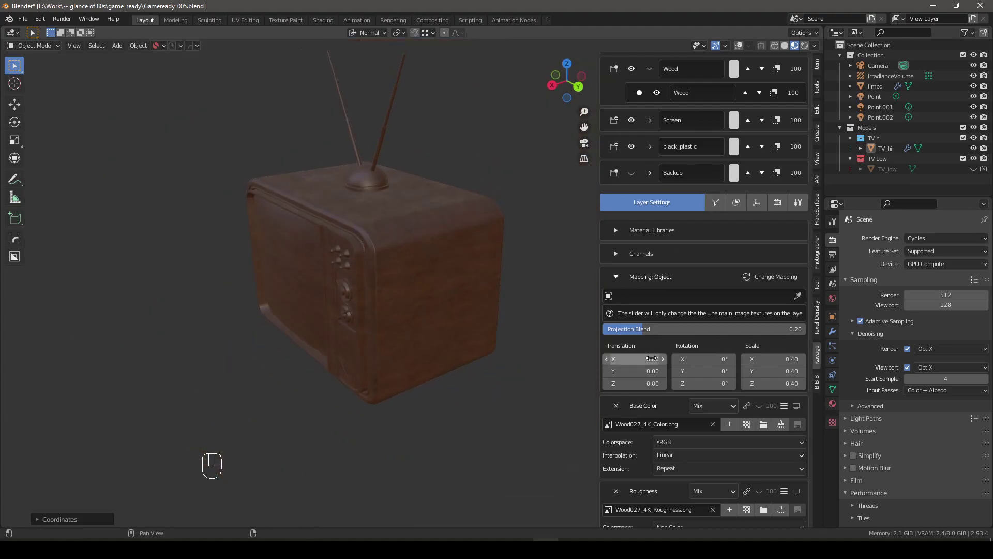
{"action": "left_click", "coordinate": [655, 277]}
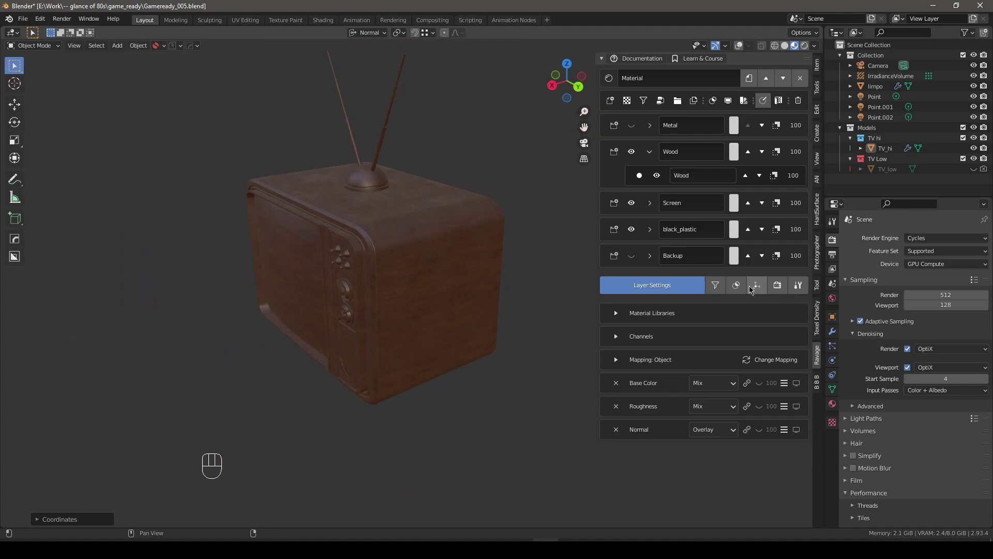
Step: Add an ID Map mask to the Wood layer and pick its ID color from the side of the TV's cabinet
{"action": "left_click", "coordinate": [736, 285]}
{"action": "left_click", "coordinate": [679, 335]}
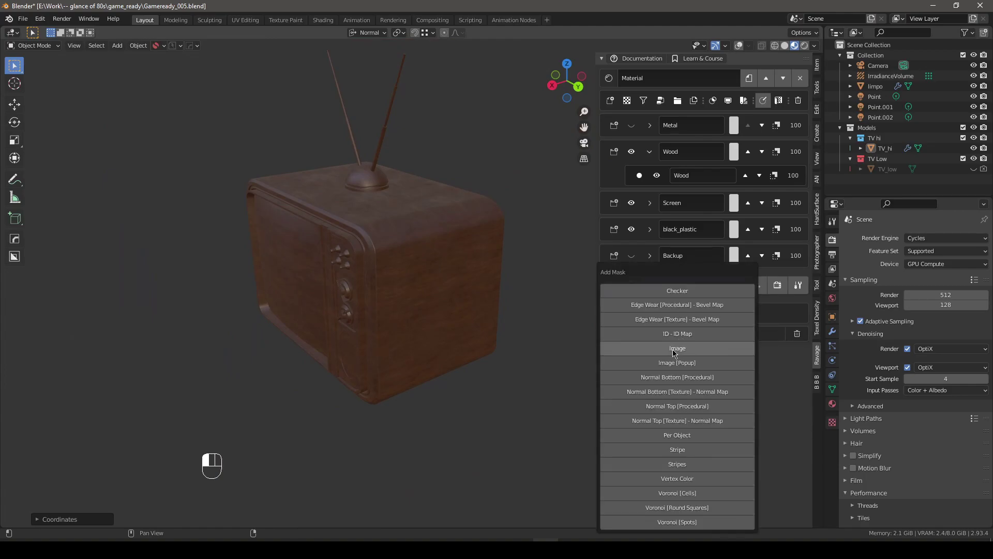
{"action": "left_click", "coordinate": [678, 337]}
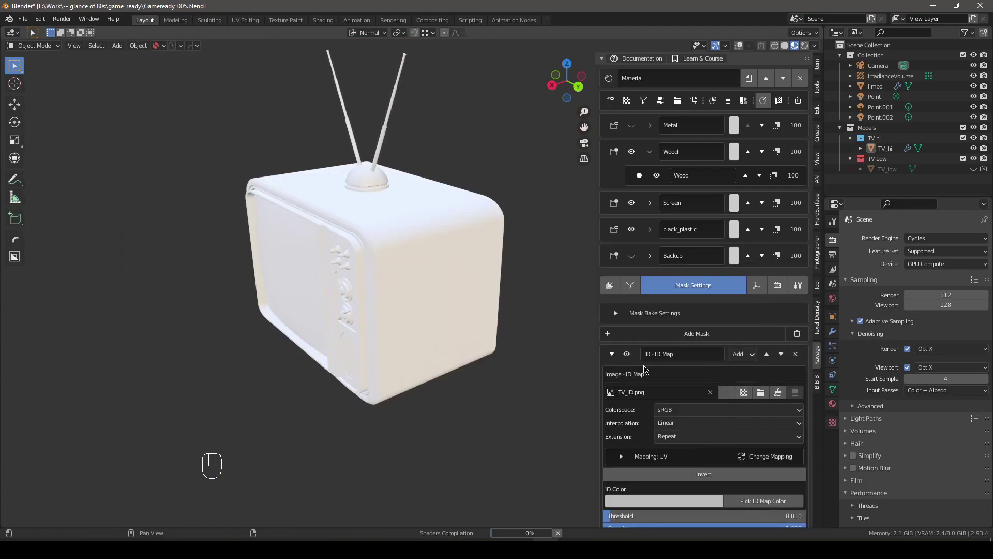
{"action": "left_click", "coordinate": [760, 501]}
{"action": "left_click", "coordinate": [444, 286]}
{"action": "middle_click_drag", "start_coordinate": [443, 295], "coordinate": [465, 321]}
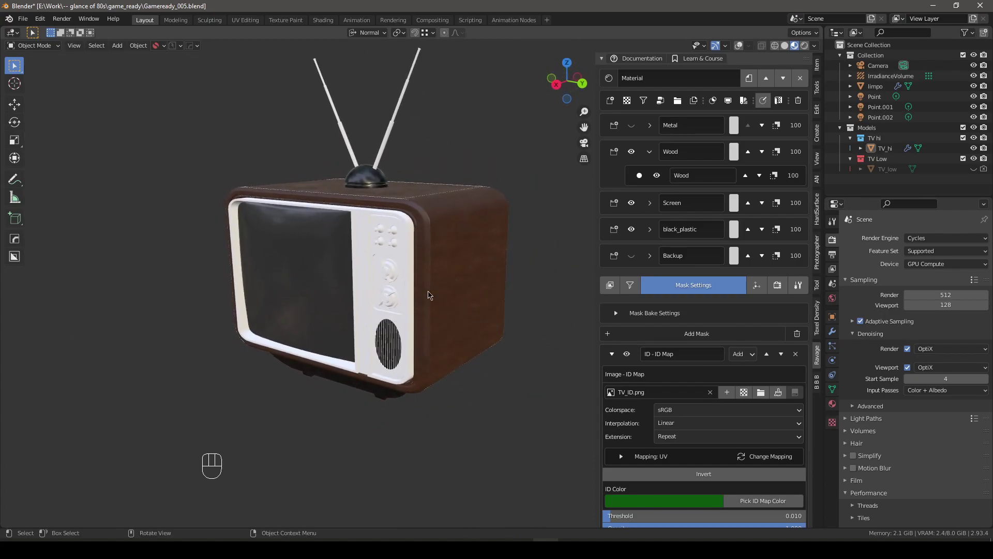
Step: Check the masked wood up close and save the Gameready_005.blend file
{"action": "scroll", "coordinate": [401, 251], "scroll_direction": "up", "scroll_amount": 2}
{"action": "middle_click_drag", "start_coordinate": [401, 250], "coordinate": [418, 304], "text": "shift"}
{"action": "key", "text": "ctrl+s"}
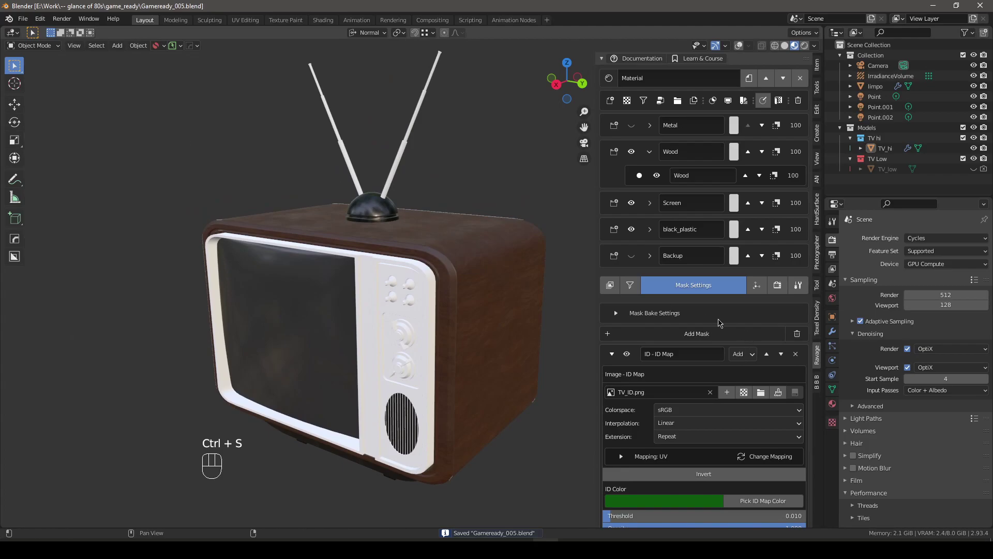
Step: Collapse the Wood layer, make the Metal layer visible and select the Metal sublayer inside it
{"action": "left_click", "coordinate": [649, 152]}
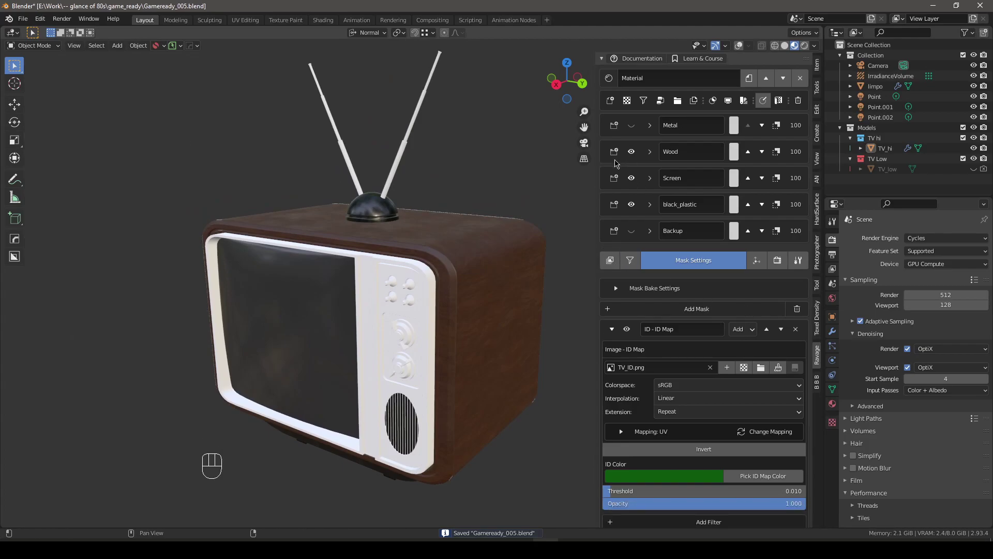
{"action": "left_click", "coordinate": [632, 126]}
{"action": "left_click", "coordinate": [650, 126]}
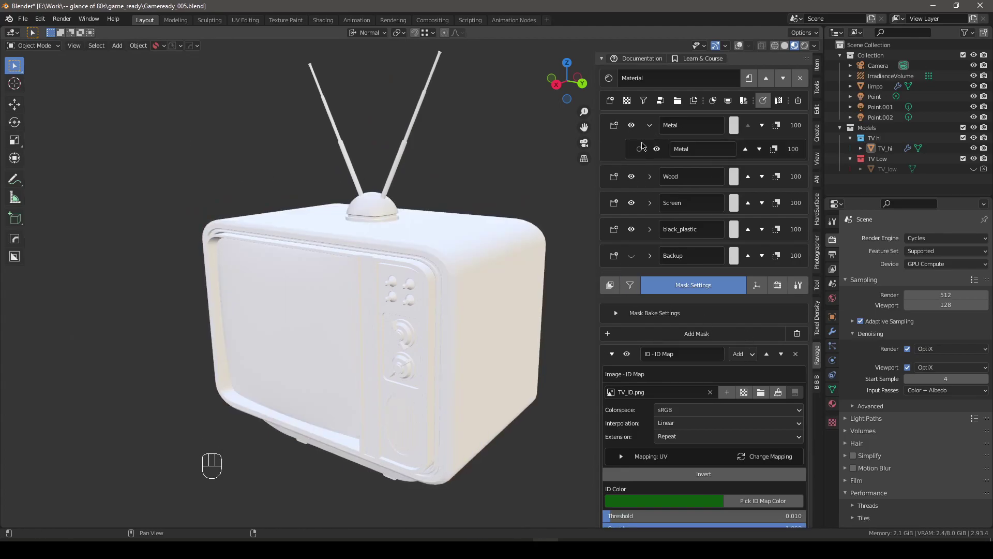
{"action": "left_click", "coordinate": [639, 150]}
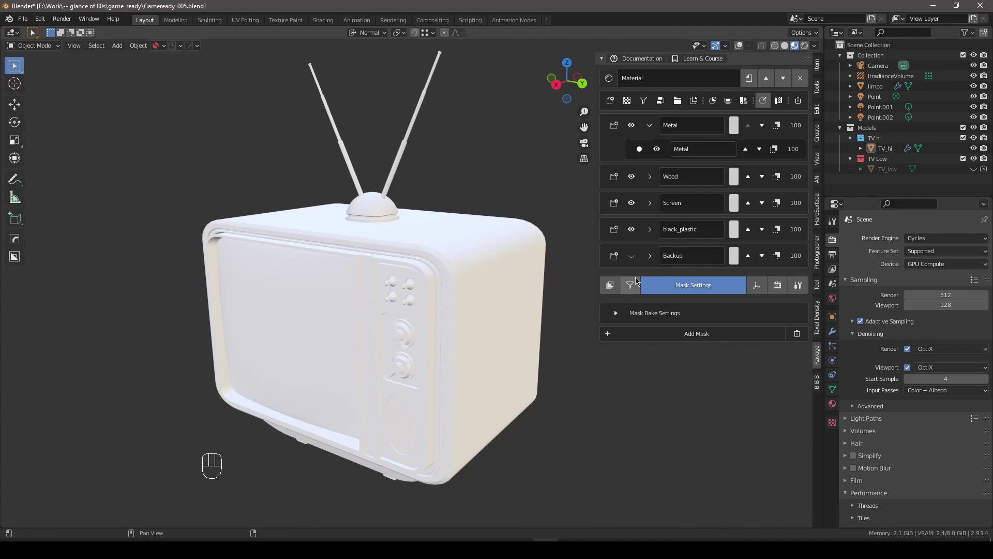
Step: Choose the Metal036 material from the material library for the Metal layer and exclude its Displacement and NormalDX maps
{"action": "left_click", "coordinate": [610, 285]}
{"action": "left_click", "coordinate": [667, 318]}
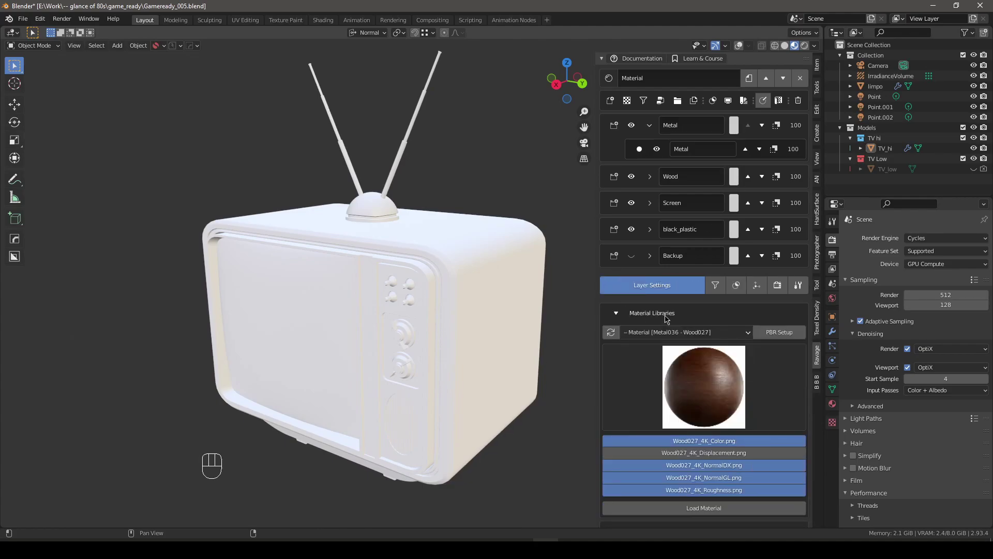
{"action": "scroll", "coordinate": [724, 406], "scroll_direction": "down", "scroll_amount": 7}
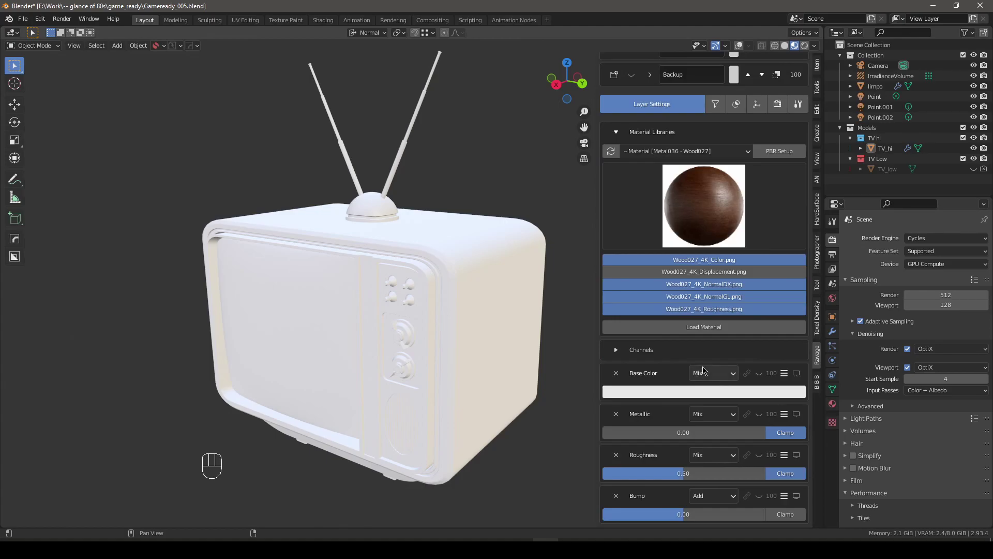
{"action": "left_click", "coordinate": [724, 205]}
{"action": "left_click", "coordinate": [556, 278]}
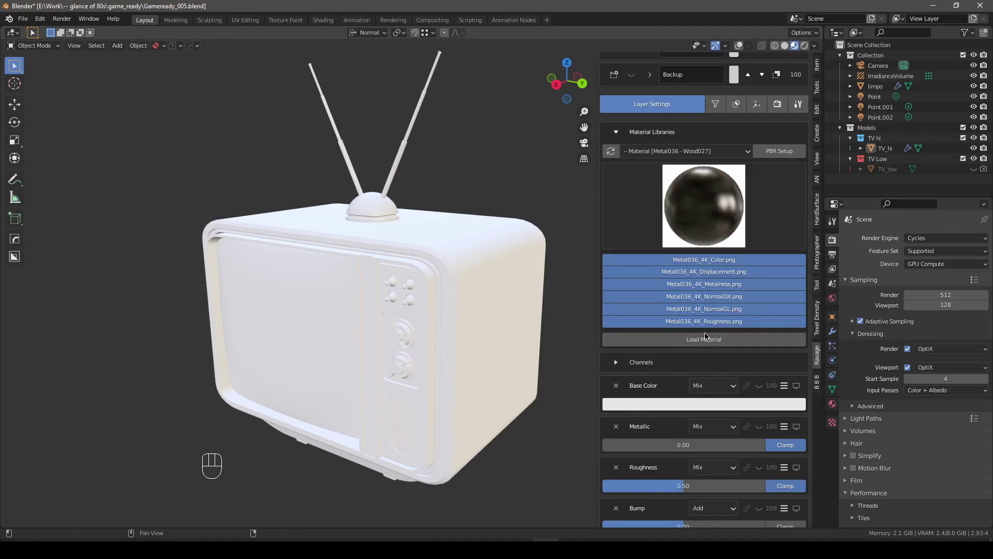
{"action": "left_click", "coordinate": [651, 365]}
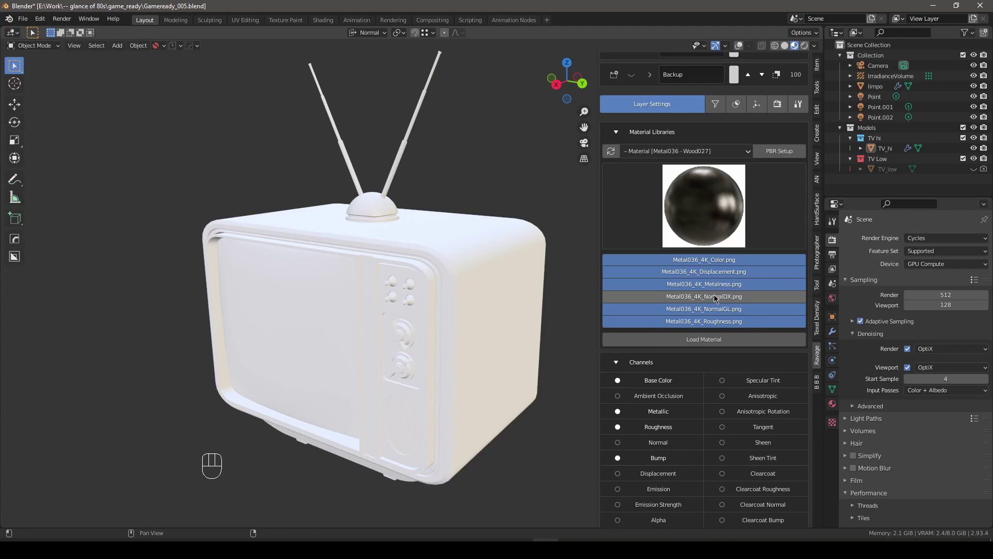
{"action": "left_click", "coordinate": [724, 272]}
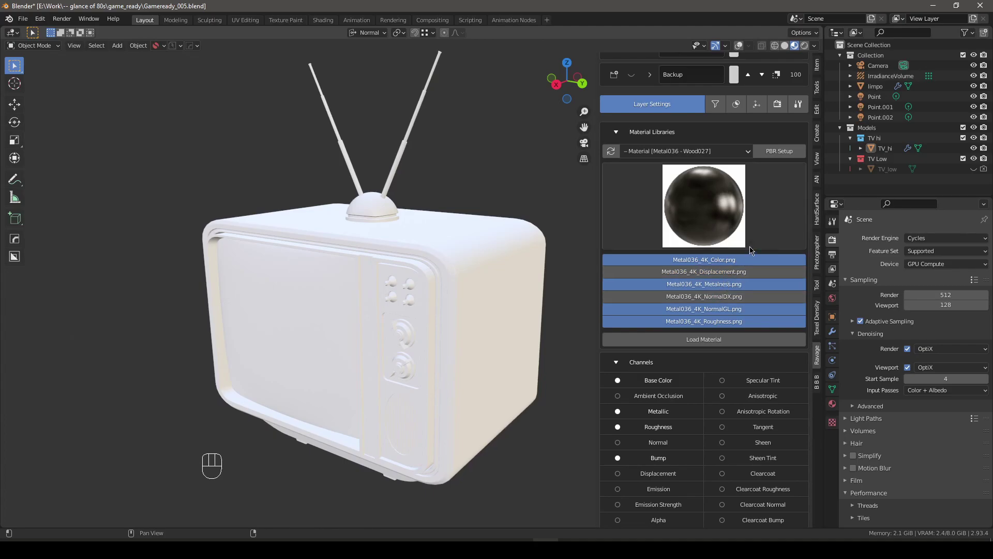
Step: Replace the Metal layer's Bump channel with Normal and load the selected Metal036 maps into it
{"action": "scroll", "coordinate": [476, 374], "scroll_direction": "down", "scroll_amount": 3}
{"action": "middle_click_drag", "start_coordinate": [563, 385], "coordinate": [489, 359]}
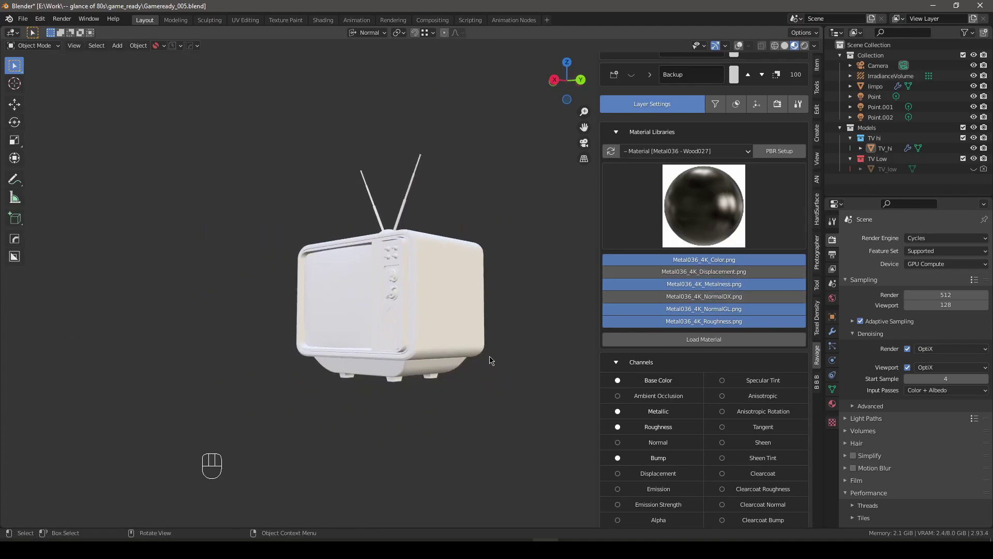
{"action": "scroll", "coordinate": [491, 359], "scroll_direction": "up", "scroll_amount": 3}
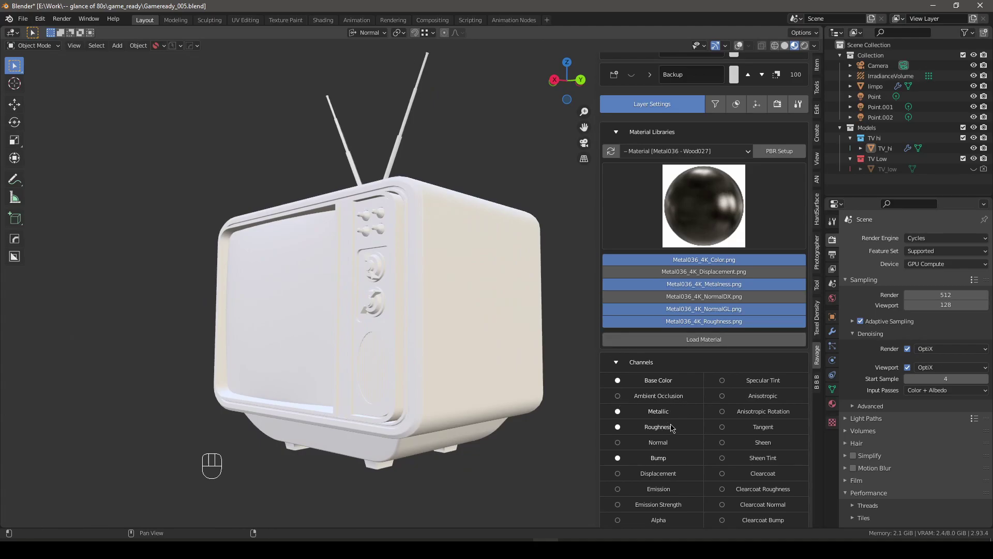
{"action": "left_click", "coordinate": [618, 458]}
{"action": "left_click", "coordinate": [653, 364]}
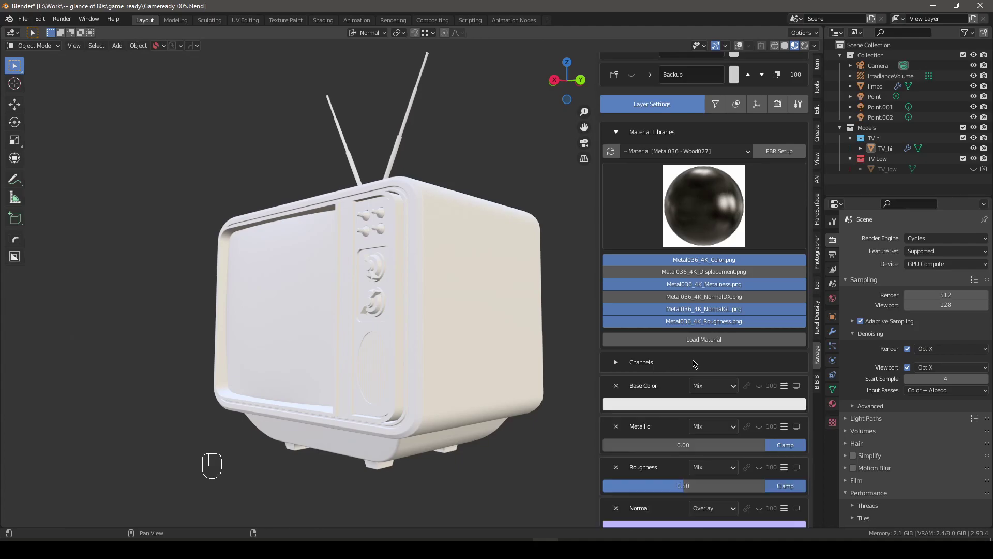
{"action": "left_click", "coordinate": [650, 337]}
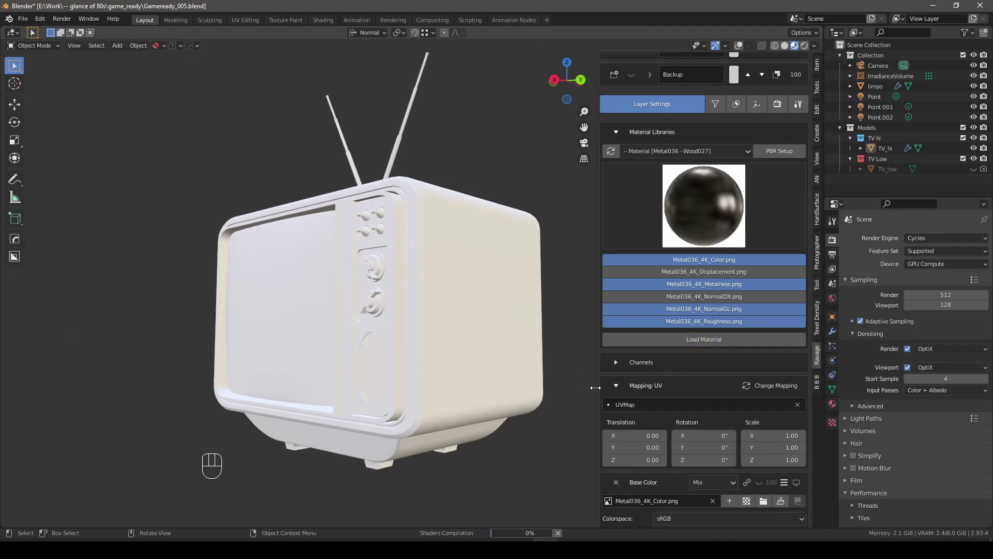
Step: Inspect the metal material over the TV and antenna and collapse the layer's mapping and material library settings
{"action": "scroll", "coordinate": [722, 419], "scroll_direction": "down", "scroll_amount": 3}
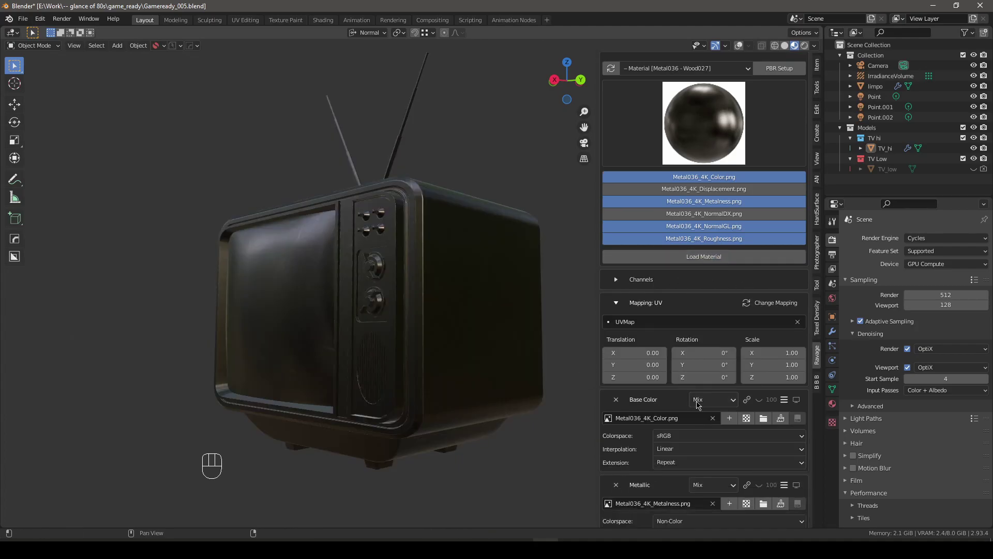
{"action": "scroll", "coordinate": [697, 404], "scroll_direction": "down", "scroll_amount": 3}
{"action": "middle_click_drag", "start_coordinate": [409, 310], "coordinate": [432, 320]}
{"action": "scroll", "coordinate": [656, 347], "scroll_direction": "up", "scroll_amount": 4}
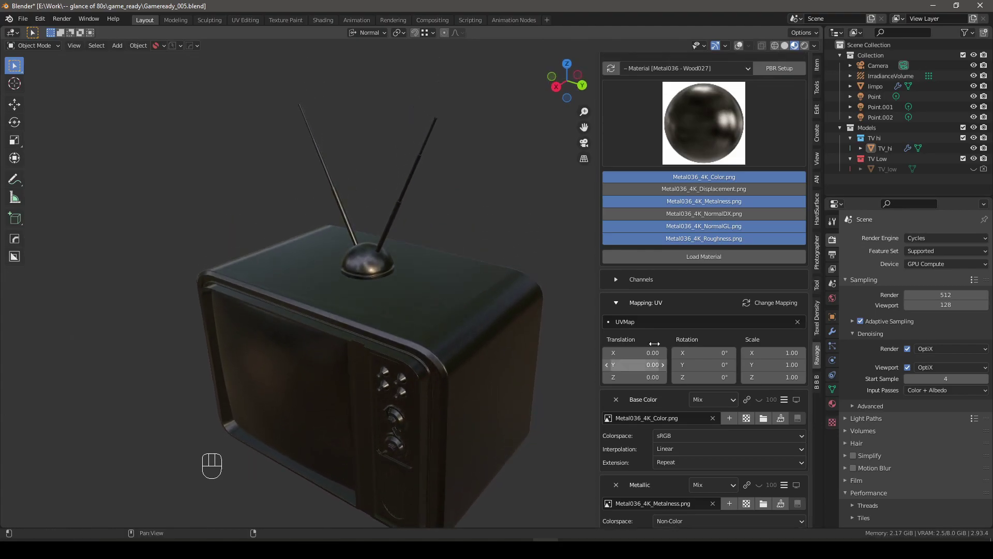
{"action": "left_click", "coordinate": [654, 341]}
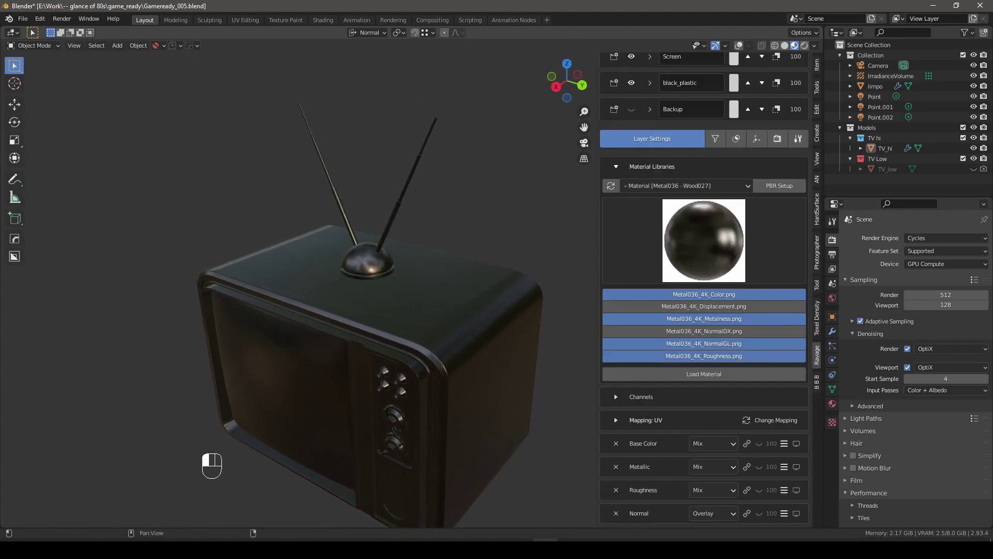
{"action": "left_click", "coordinate": [660, 164]}
{"action": "middle_click_drag", "start_coordinate": [436, 308], "coordinate": [474, 304]}
Step: Add an ID Map mask to the Metal layer, pick its ID color from the antenna and collapse the mask settings
{"action": "left_click", "coordinate": [736, 285]}
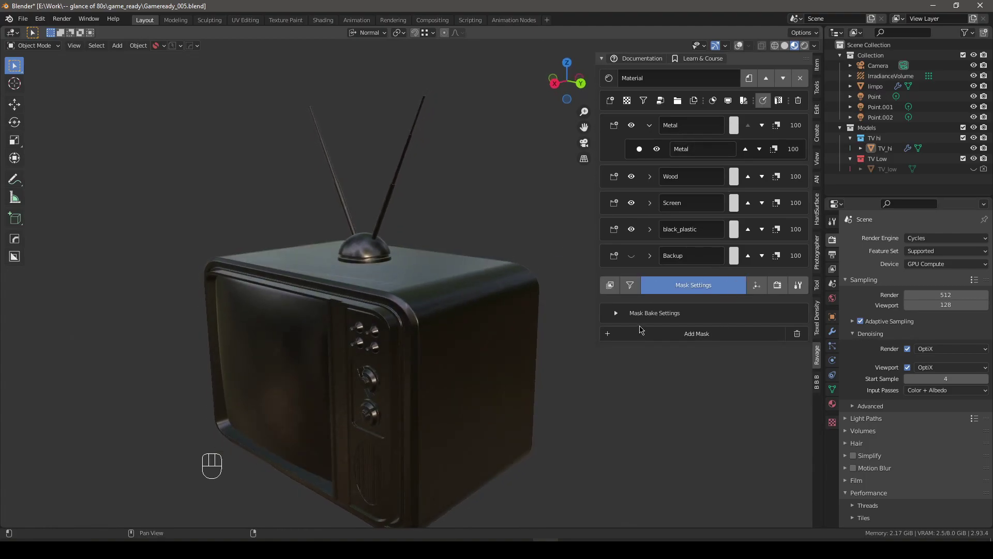
{"action": "left_click", "coordinate": [687, 336]}
{"action": "left_click", "coordinate": [682, 334]}
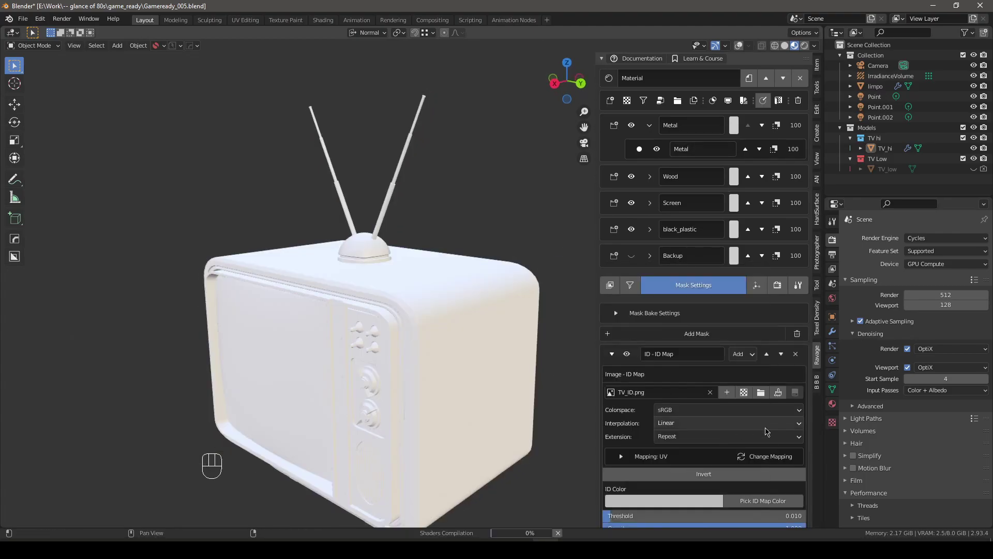
{"action": "left_click", "coordinate": [774, 502]}
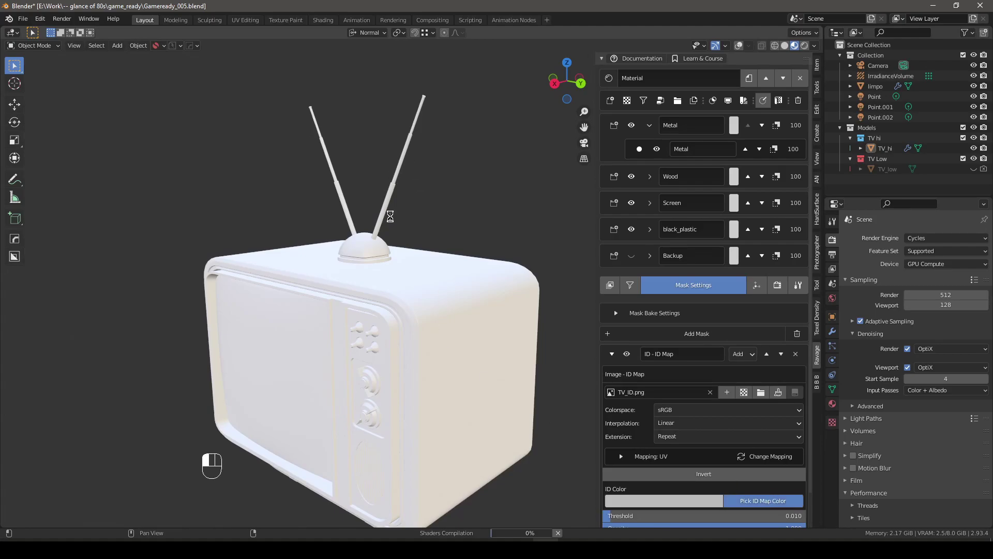
{"action": "left_click", "coordinate": [384, 204]}
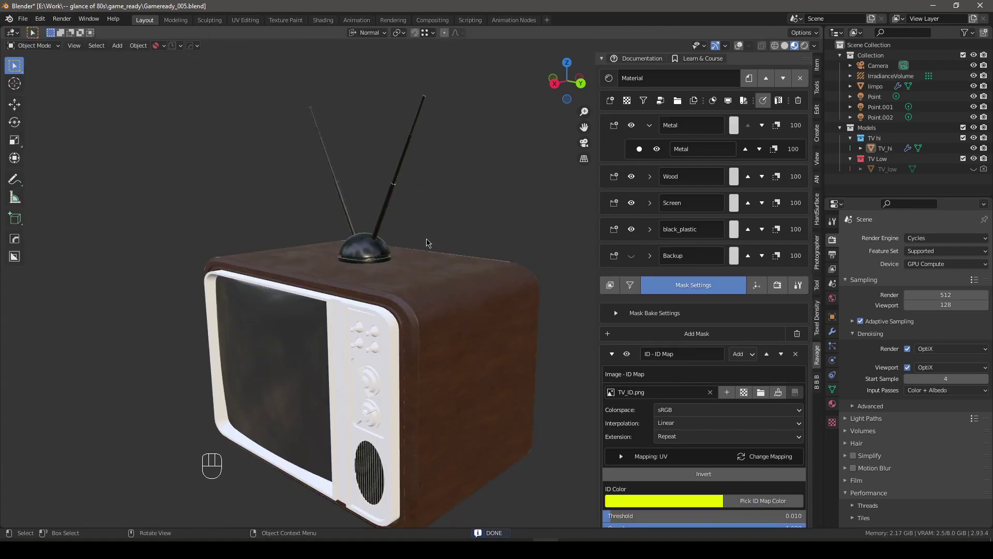
{"action": "middle_click_drag", "start_coordinate": [388, 250], "coordinate": [396, 274]}
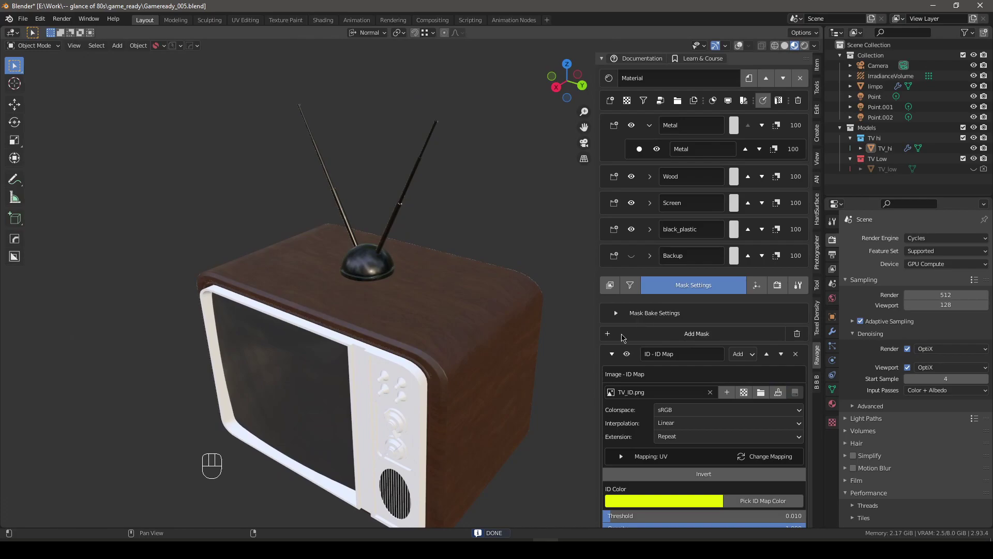
{"action": "middle_click_drag", "start_coordinate": [432, 314], "coordinate": [435, 297]}
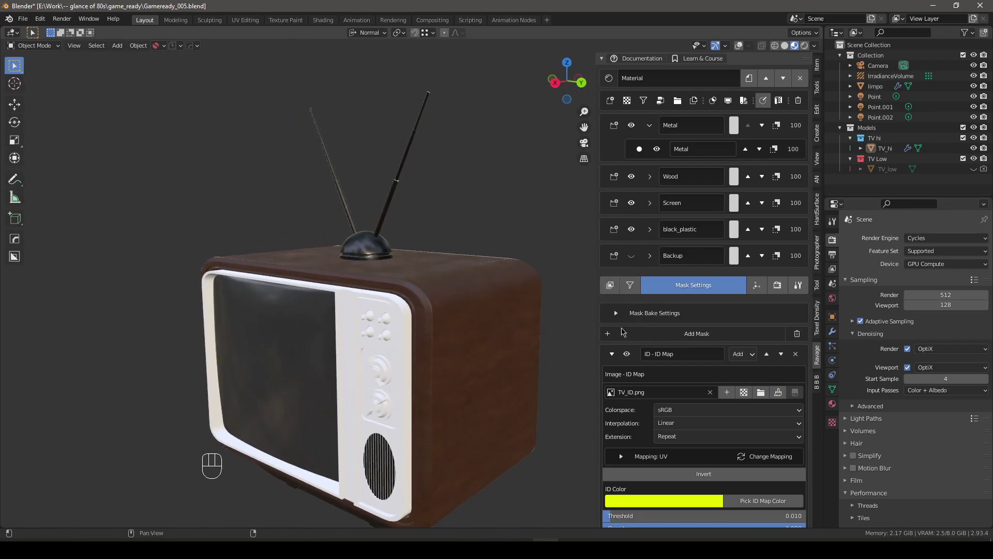
{"action": "left_click", "coordinate": [613, 355]}
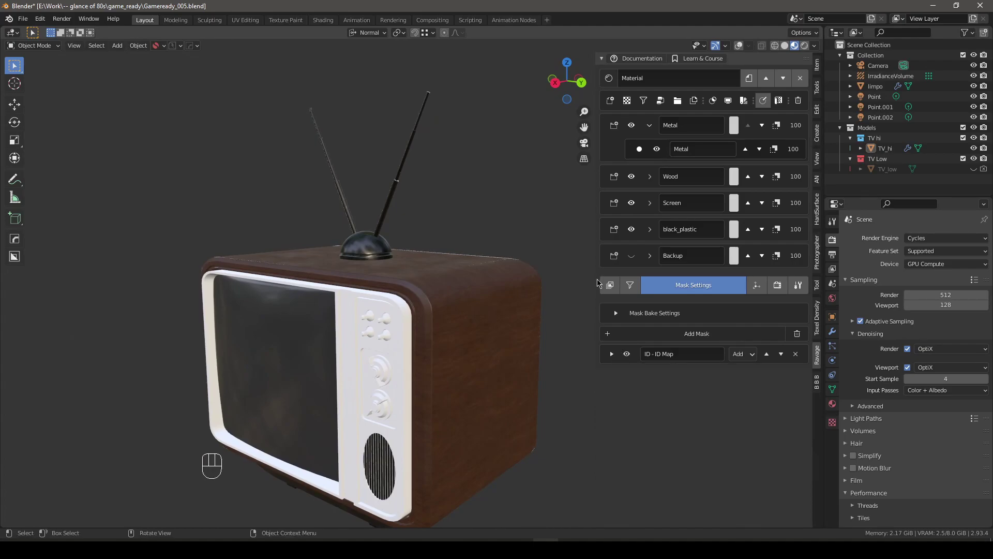
Step: Expand the Metal layer's Metallic map settings and preview the TV's Bump, Roughness and Metallic channels
{"action": "left_click", "coordinate": [610, 285]}
{"action": "left_click", "coordinate": [641, 407]}
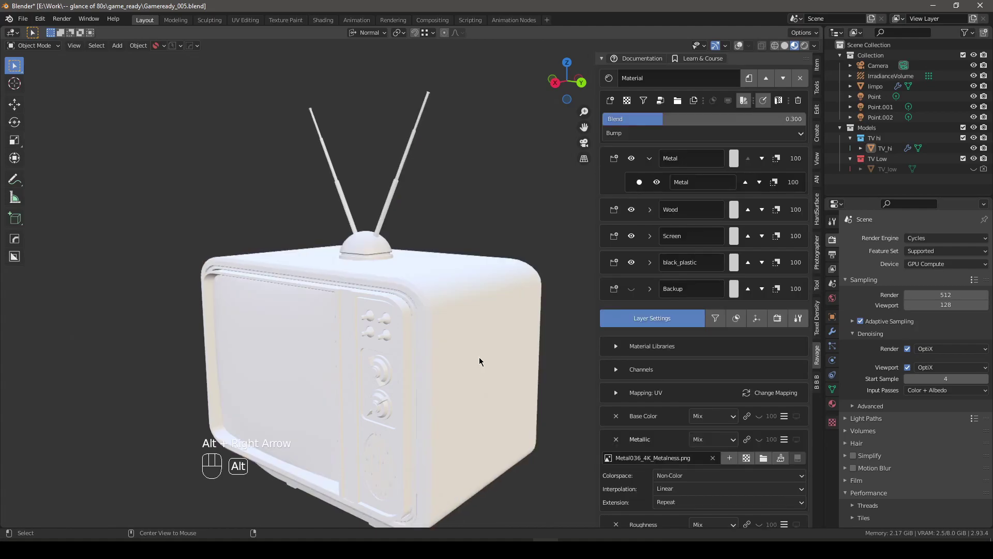
{"action": "key", "text": "alt+Right"}
{"action": "key", "text": "alt+Right"}
{"action": "key", "text": "alt+Right"}
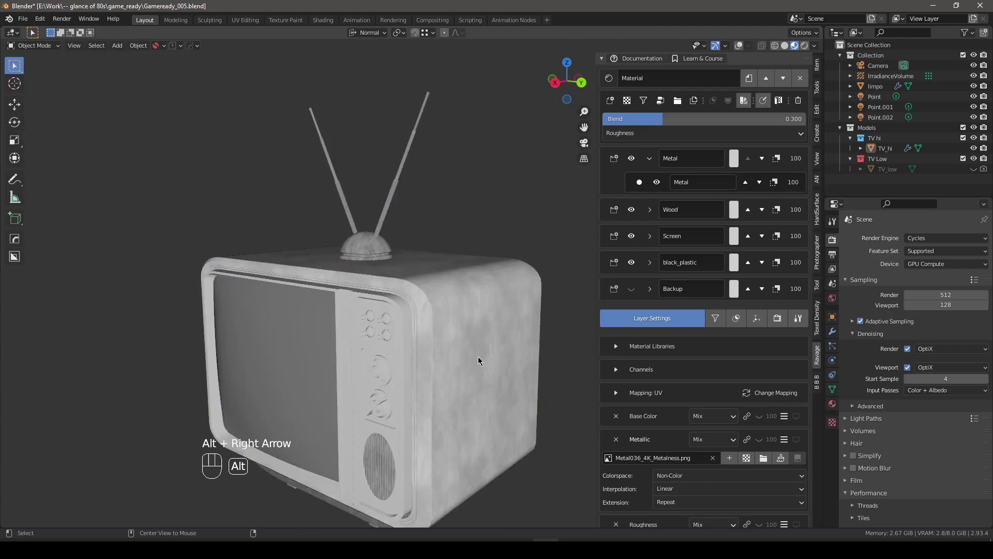
{"action": "key", "text": "alt+Right"}
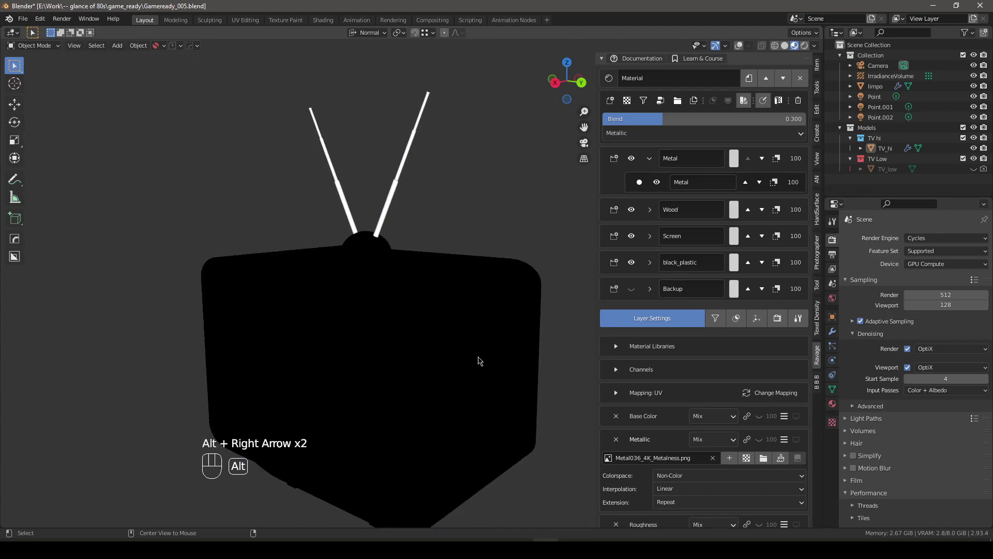
{"action": "key", "text": "alt+Left"}
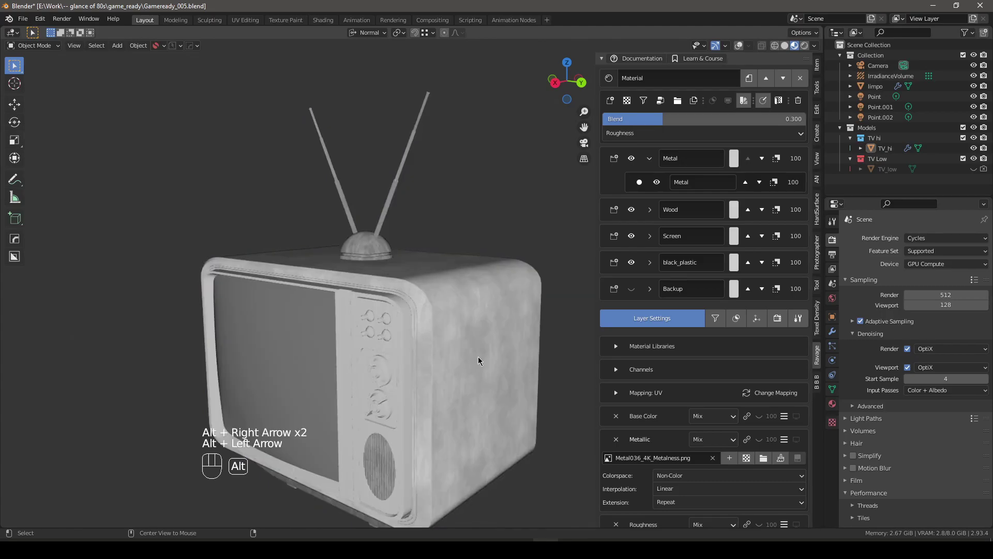
Step: Step the channel preview back to Base Color to examine the antenna up close, and return to the BSDF view
{"action": "scroll", "coordinate": [367, 212], "scroll_direction": "up", "scroll_amount": 2}
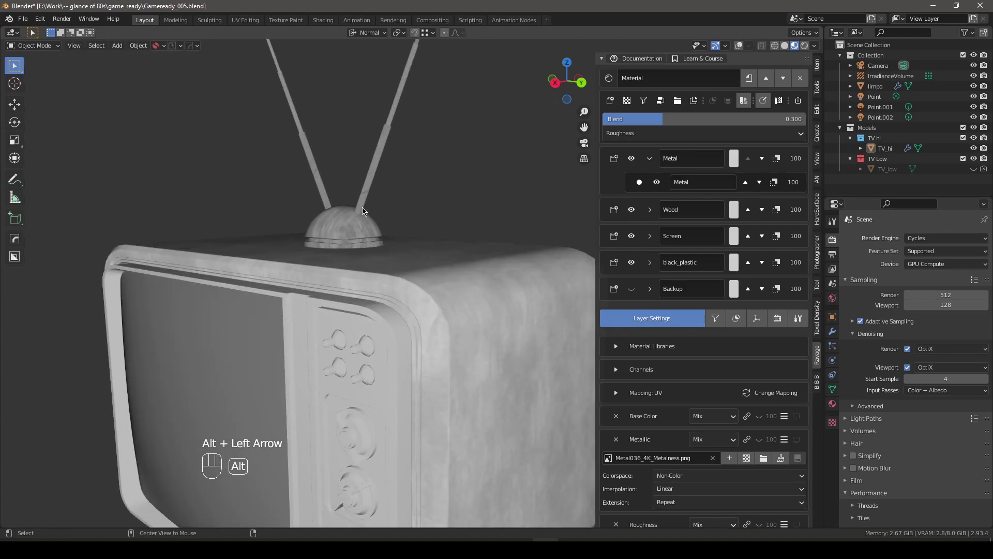
{"action": "key", "text": "alt+Left"}
{"action": "key", "text": "alt+Left"}
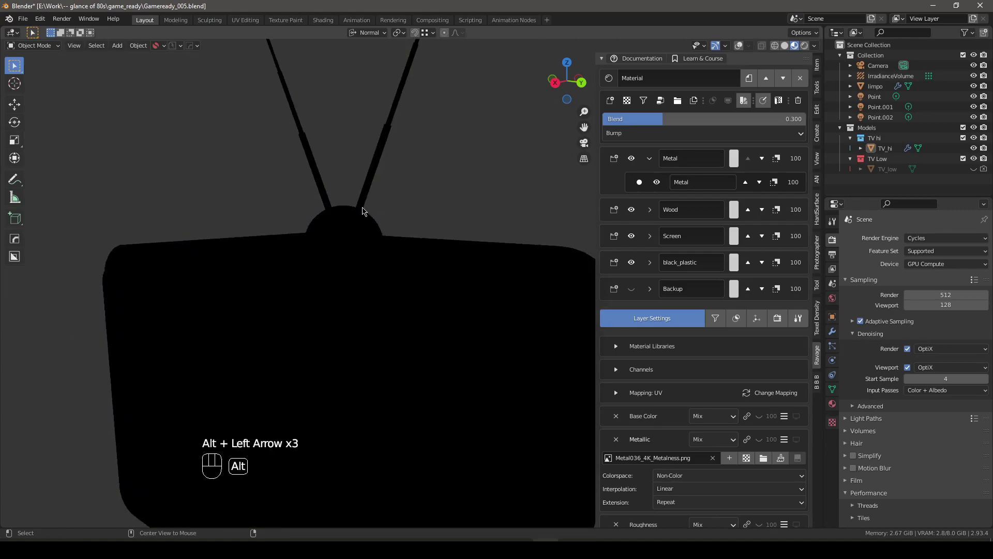
{"action": "key", "text": "alt+Left"}
{"action": "key", "text": "alt+Left"}
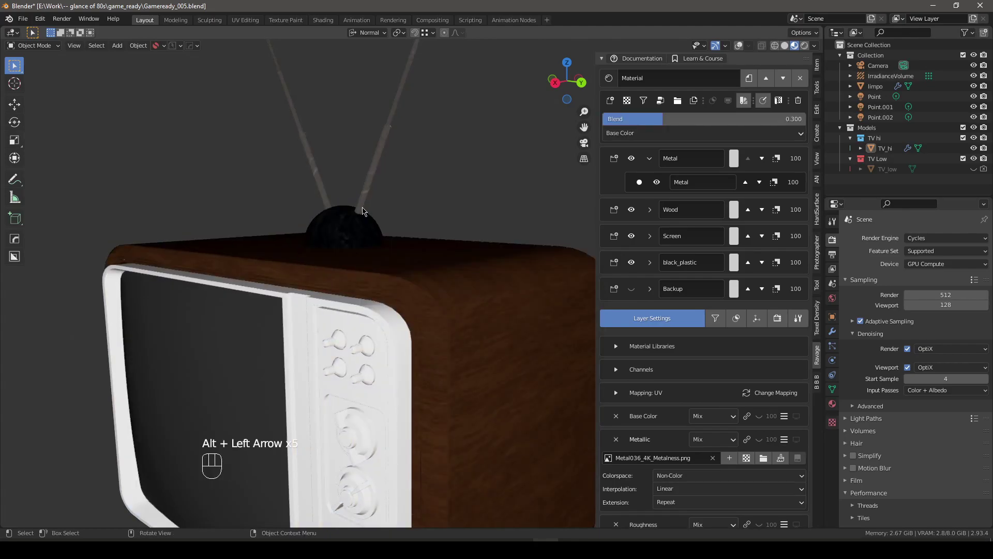
{"action": "middle_click_drag", "start_coordinate": [362, 210], "coordinate": [619, 408], "text": "shift"}
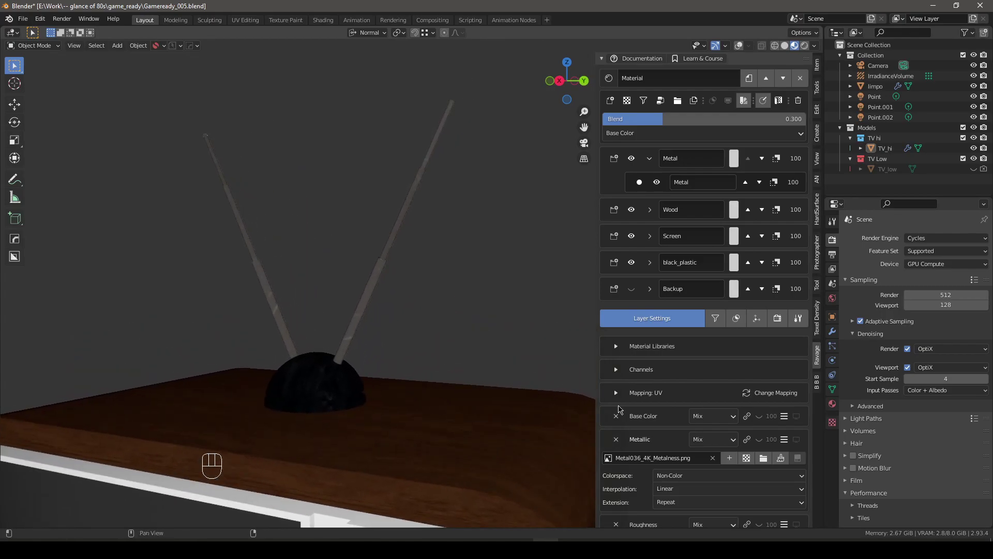
{"action": "left_click", "coordinate": [635, 441]}
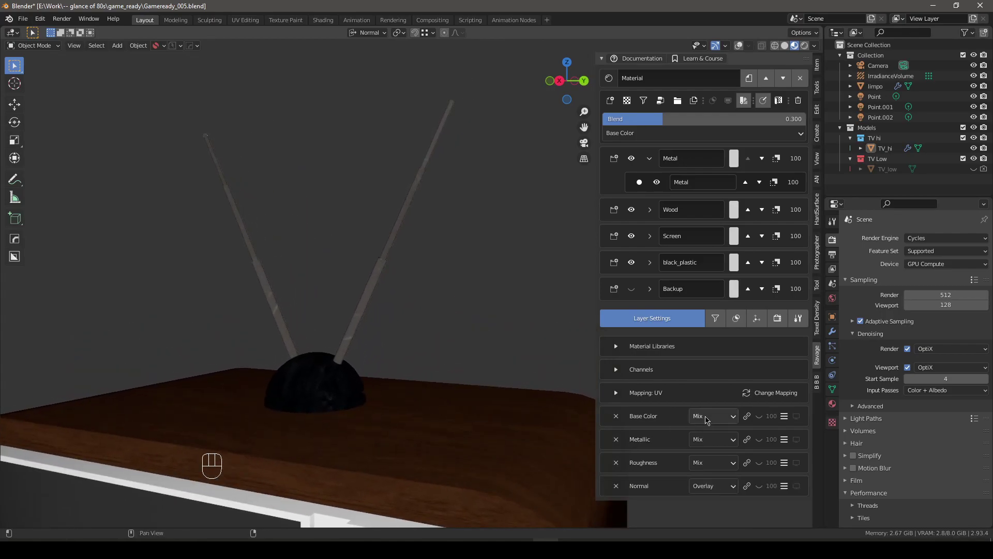
{"action": "key", "text": "alt+Right"}
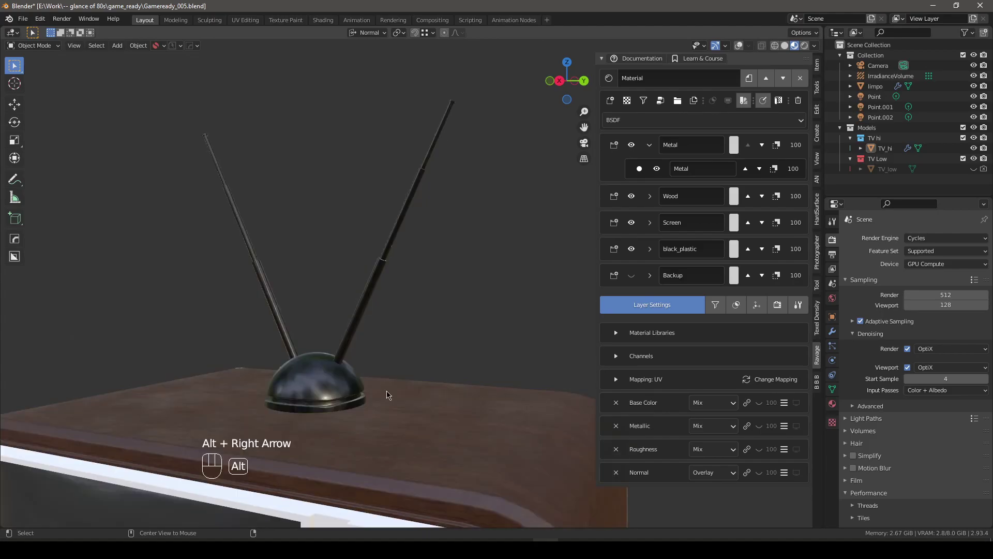
Step: Look through the Metal layer's Base Color, Metallic and Roughness map settings, leaving only Base Color expanded
{"action": "left_click", "coordinate": [651, 404]}
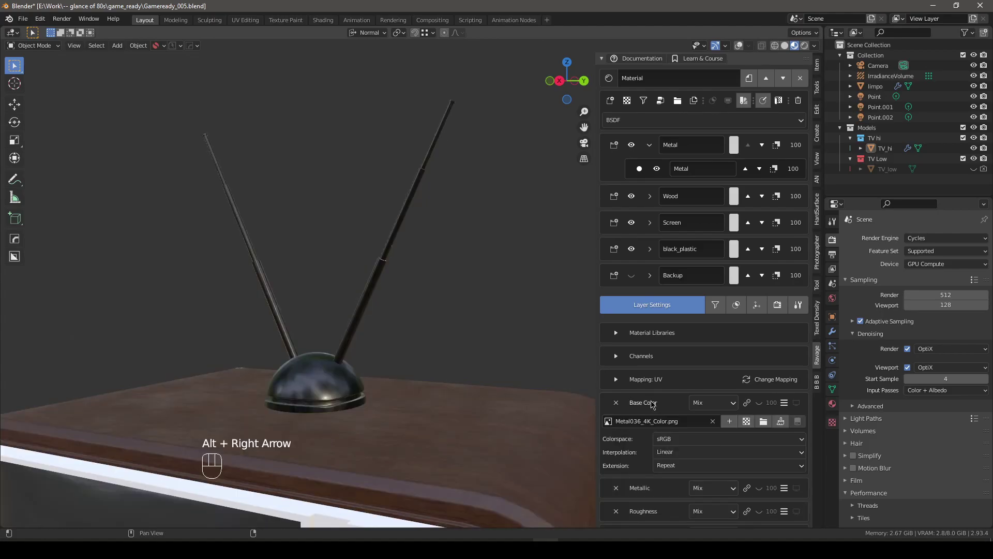
{"action": "scroll", "coordinate": [653, 463], "scroll_direction": "down", "scroll_amount": 1}
{"action": "left_click", "coordinate": [653, 467]}
{"action": "scroll", "coordinate": [666, 442], "scroll_direction": "down", "scroll_amount": 3}
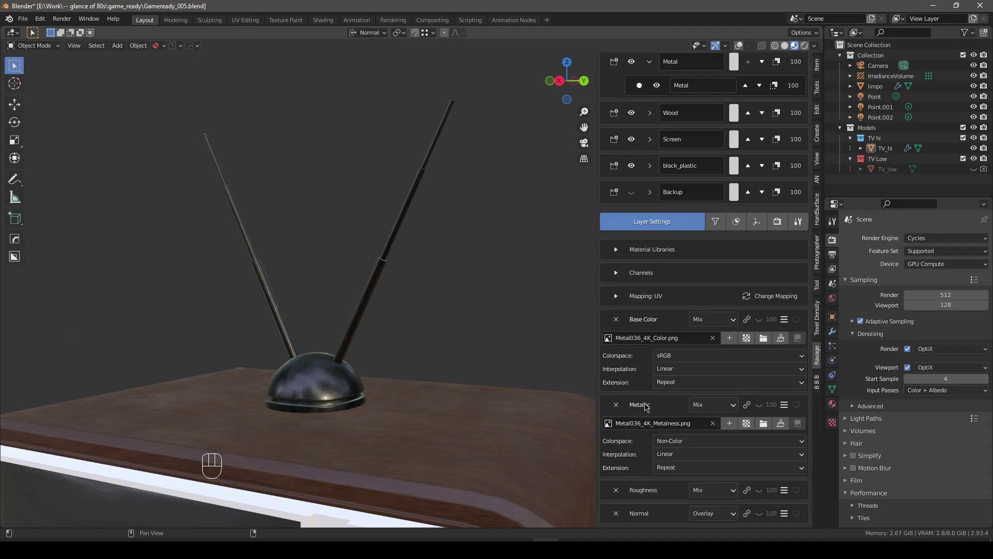
{"action": "left_click", "coordinate": [644, 406]}
{"action": "left_click", "coordinate": [643, 490]}
{"action": "scroll", "coordinate": [643, 489], "scroll_direction": "down", "scroll_amount": 2}
{"action": "left_click", "coordinate": [644, 429]}
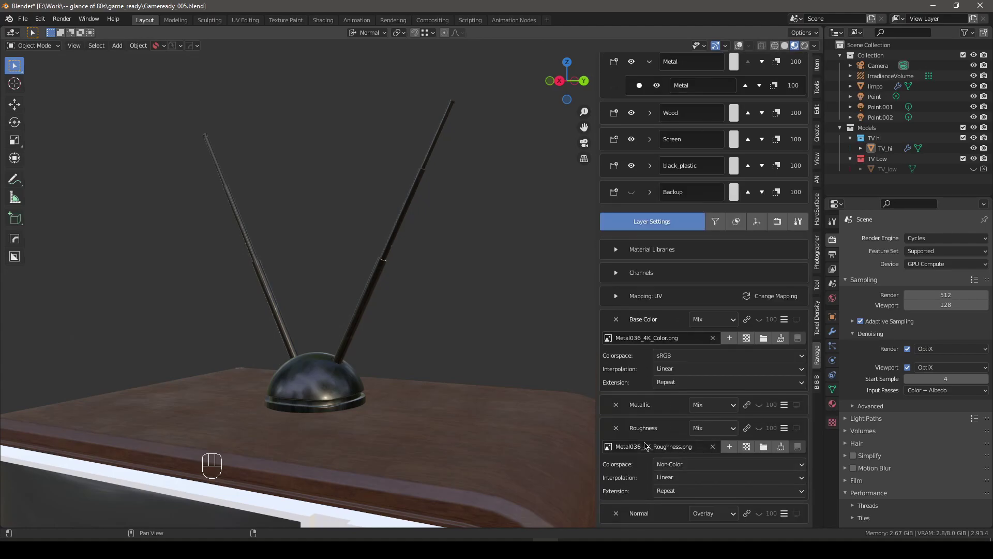
Step: Look over the Metal layer's Normal map settings and leave them collapsed
{"action": "left_click", "coordinate": [646, 512]}
{"action": "scroll", "coordinate": [671, 456], "scroll_direction": "down", "scroll_amount": 2}
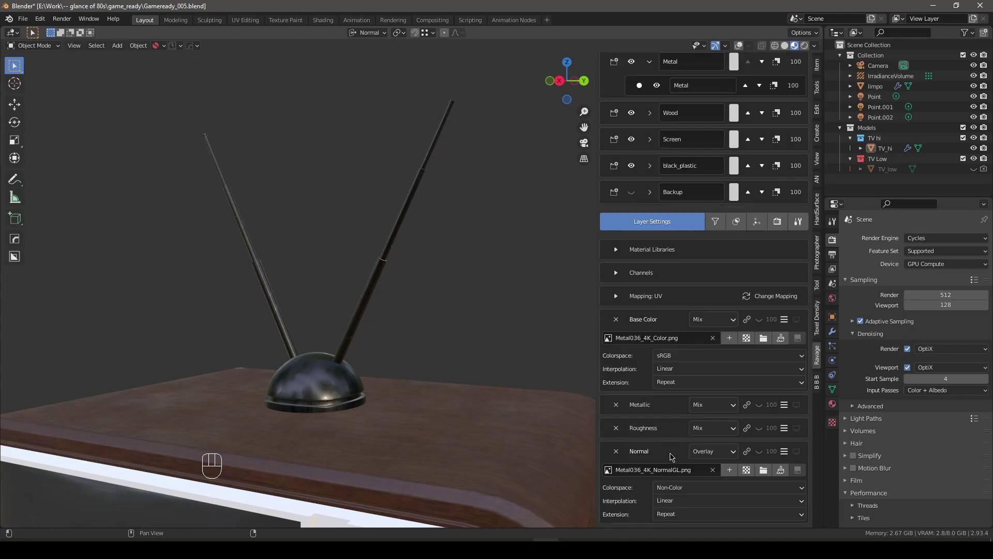
{"action": "left_click", "coordinate": [640, 457]}
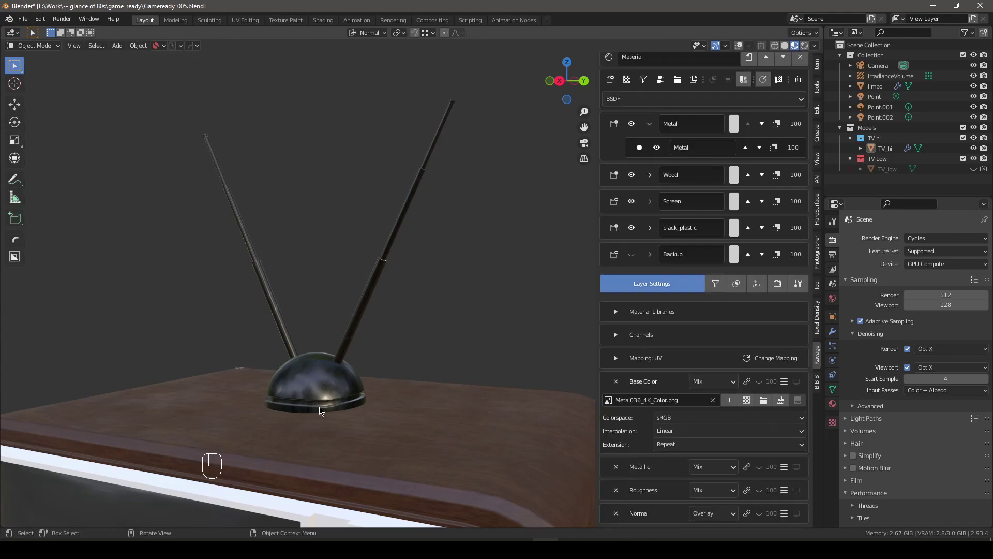
Step: Change the Metal layer's texture mapping from UV to Object coordinates
{"action": "middle_click_drag", "start_coordinate": [377, 463], "coordinate": [433, 406], "text": "shift"}
{"action": "scroll", "coordinate": [432, 406], "scroll_direction": "down", "scroll_amount": 2}
{"action": "scroll", "coordinate": [445, 324], "scroll_direction": "up", "scroll_amount": 5}
{"action": "middle_click_drag", "start_coordinate": [448, 325], "coordinate": [326, 382]}
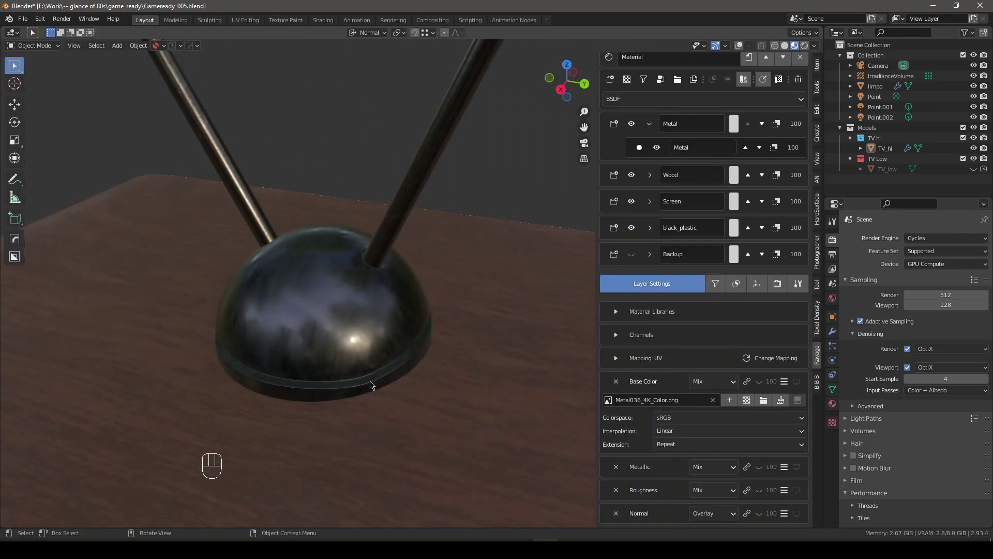
{"action": "left_click", "coordinate": [750, 359]}
{"action": "left_click", "coordinate": [719, 398]}
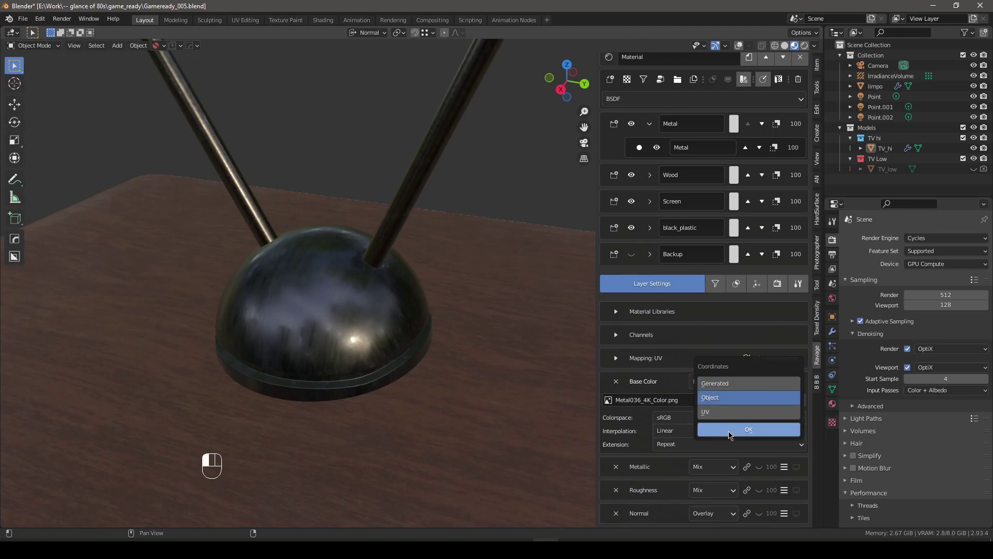
{"action": "left_click", "coordinate": [748, 429]}
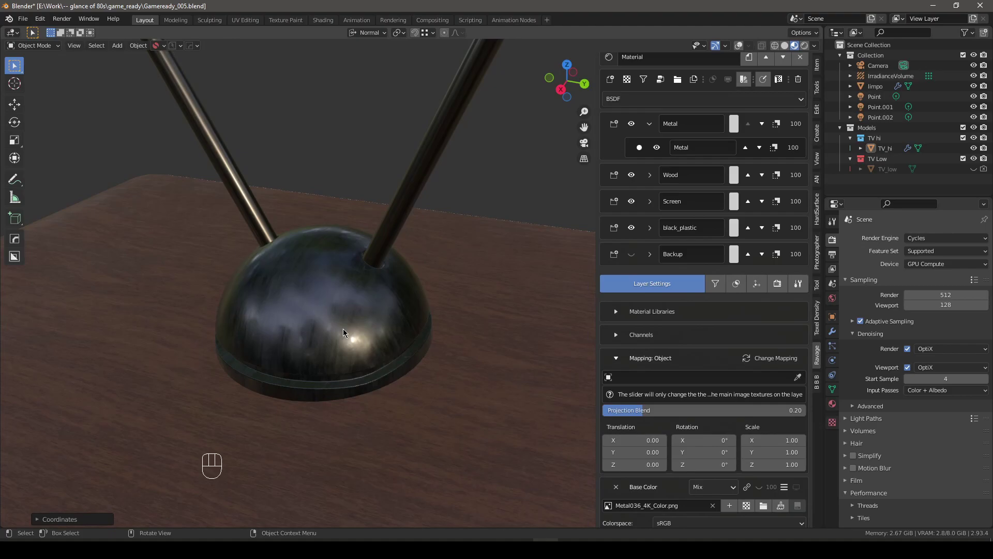
Step: Set the Metal layer's mapping scale to 0.5 on all axes and its Projection Blend to 0.53, leaving the mapping settings collapsed
{"action": "left_click_drag", "start_coordinate": [786, 452], "coordinate": [786, 441]}
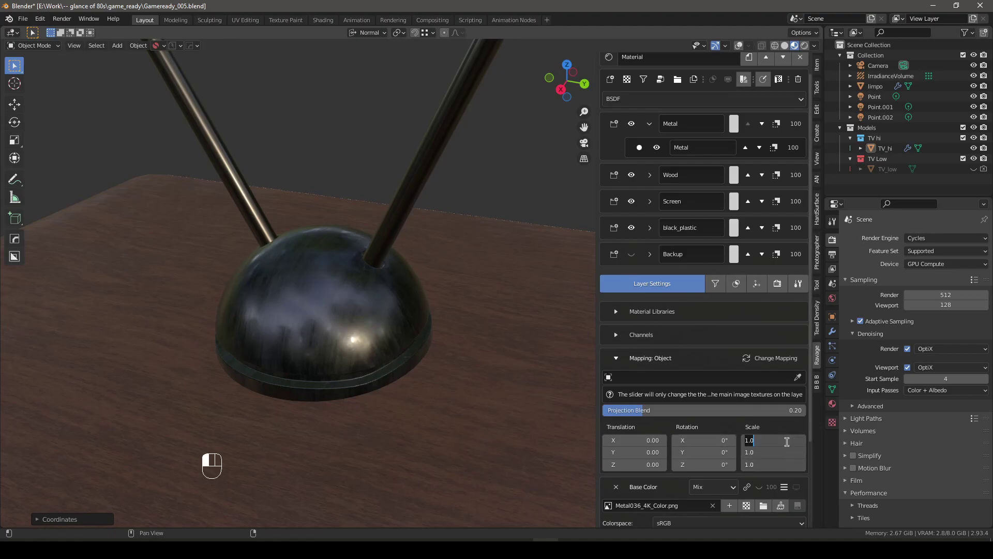
{"action": "type", "text": "0.5"}
{"action": "key", "text": "Return"}
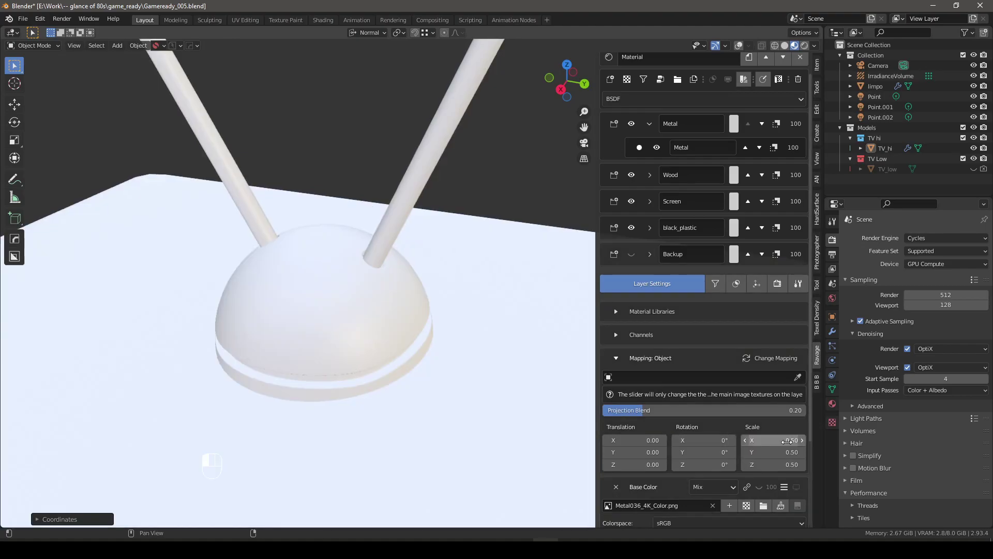
{"action": "middle_click_drag", "start_coordinate": [450, 344], "coordinate": [414, 339]}
{"action": "scroll", "coordinate": [415, 339], "scroll_direction": "up", "scroll_amount": 3}
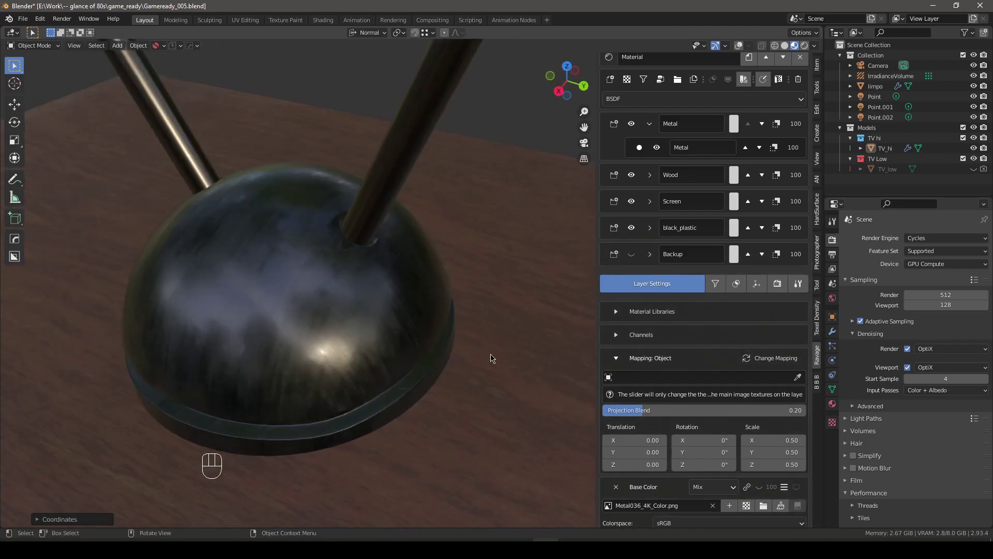
{"action": "left_click_drag", "start_coordinate": [646, 416], "coordinate": [712, 417]}
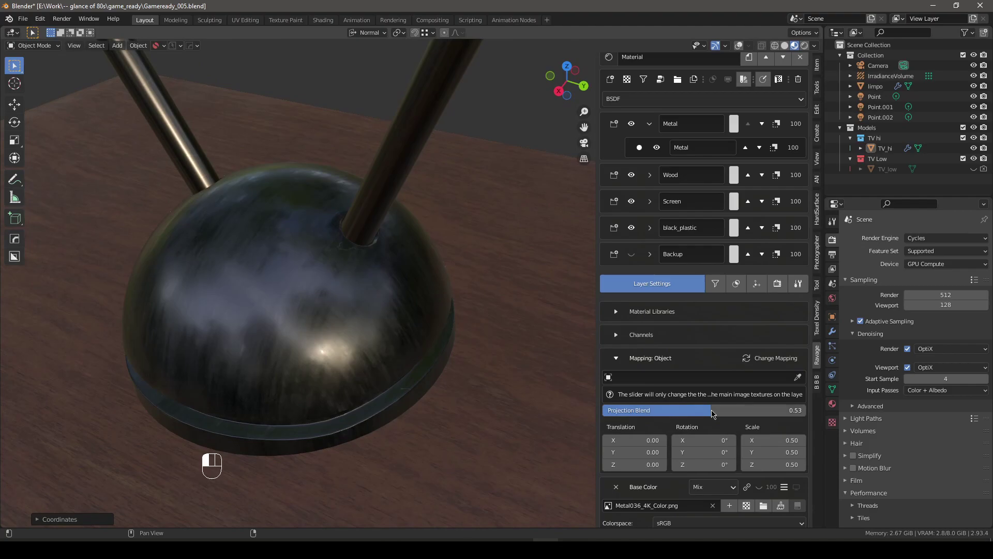
{"action": "left_click", "coordinate": [616, 359]}
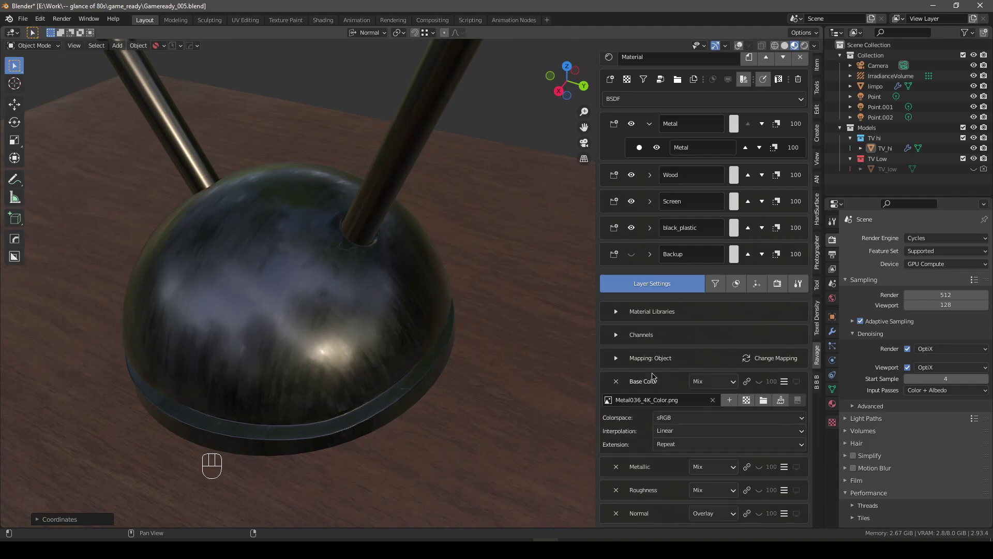
Step: Look over the Metal layer's Roughness map settings and collapse them again
{"action": "left_click", "coordinate": [673, 497]}
{"action": "scroll", "coordinate": [668, 436], "scroll_direction": "down", "scroll_amount": 3}
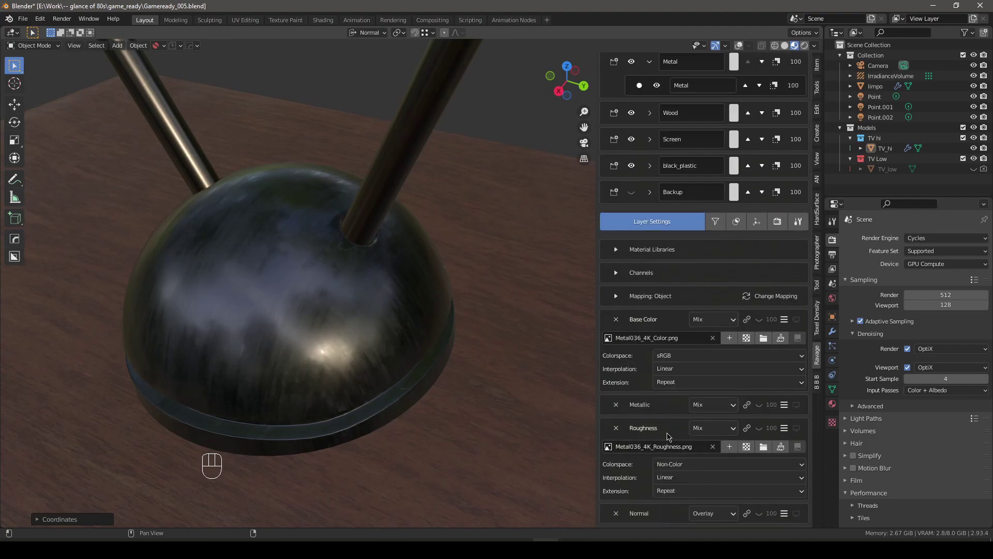
{"action": "left_click", "coordinate": [654, 432]}
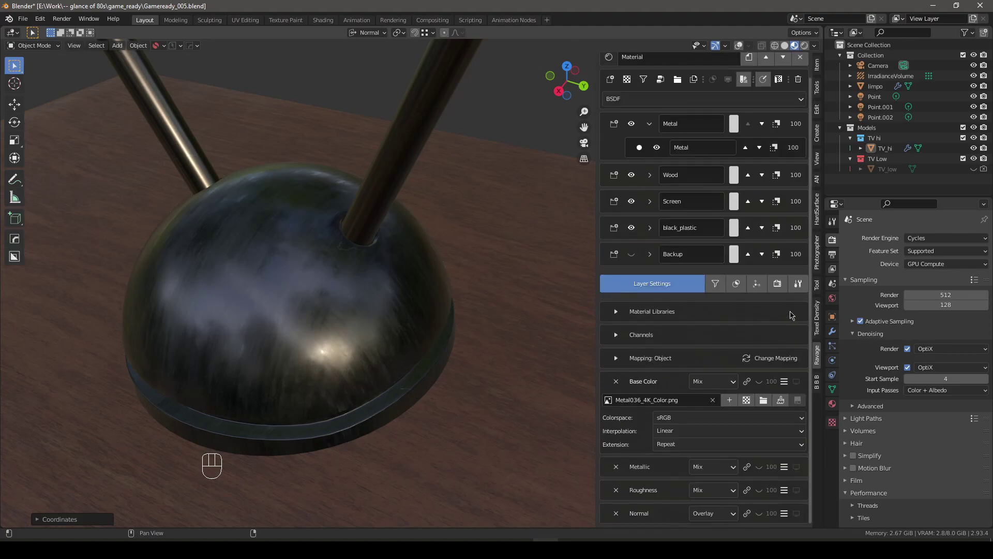
Step: Add a ColorRamp filter to the Metal layer's Base Color channel
{"action": "left_click", "coordinate": [736, 284]}
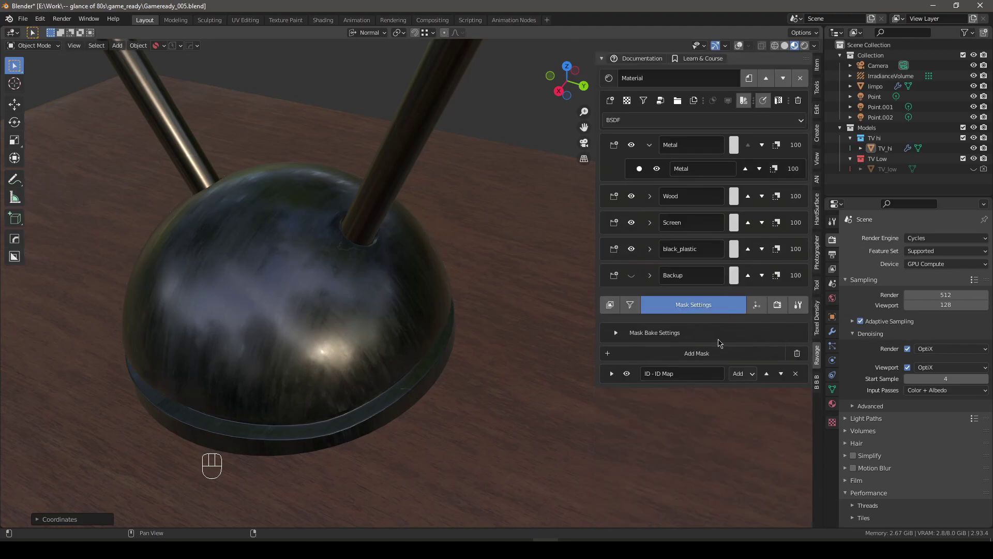
{"action": "left_click", "coordinate": [630, 305]}
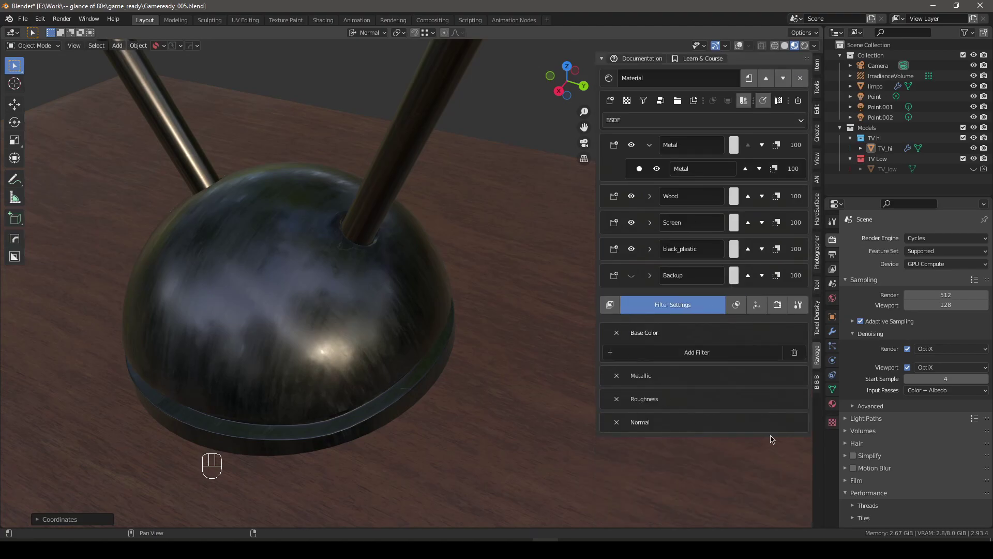
{"action": "left_click", "coordinate": [687, 356]}
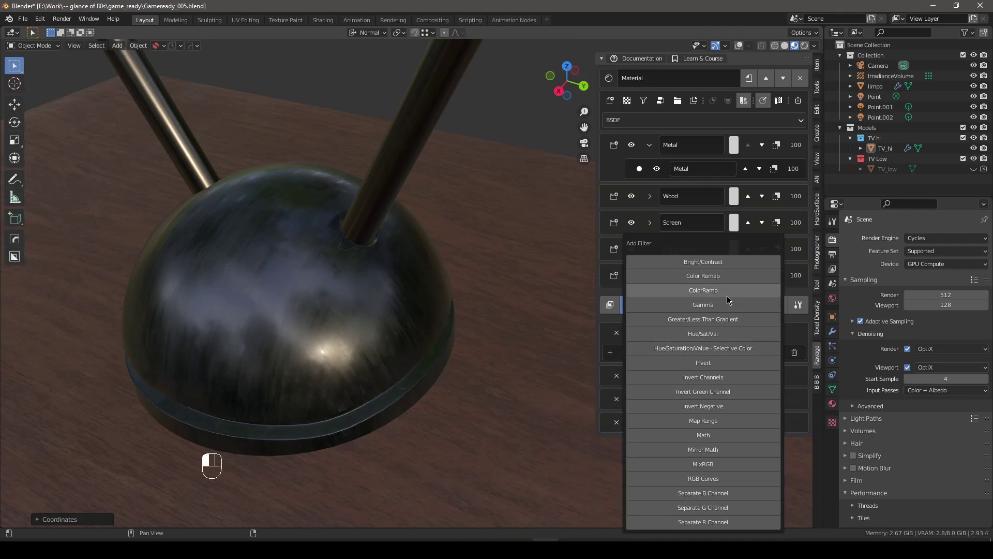
{"action": "left_click", "coordinate": [703, 290]}
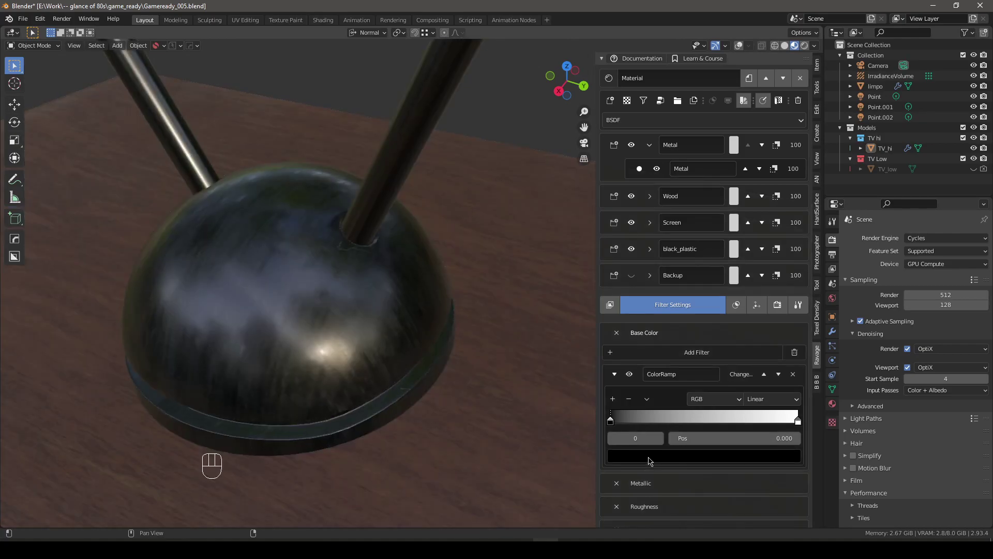
Step: Lighten the ColorRamp's black stop at position 0 to a mid grey and inspect the antenna rods up close
{"action": "left_click", "coordinate": [648, 456]}
{"action": "left_click_drag", "start_coordinate": [697, 381], "coordinate": [697, 328]}
{"action": "left_click_drag", "start_coordinate": [330, 327], "coordinate": [325, 355], "text": "shift"}
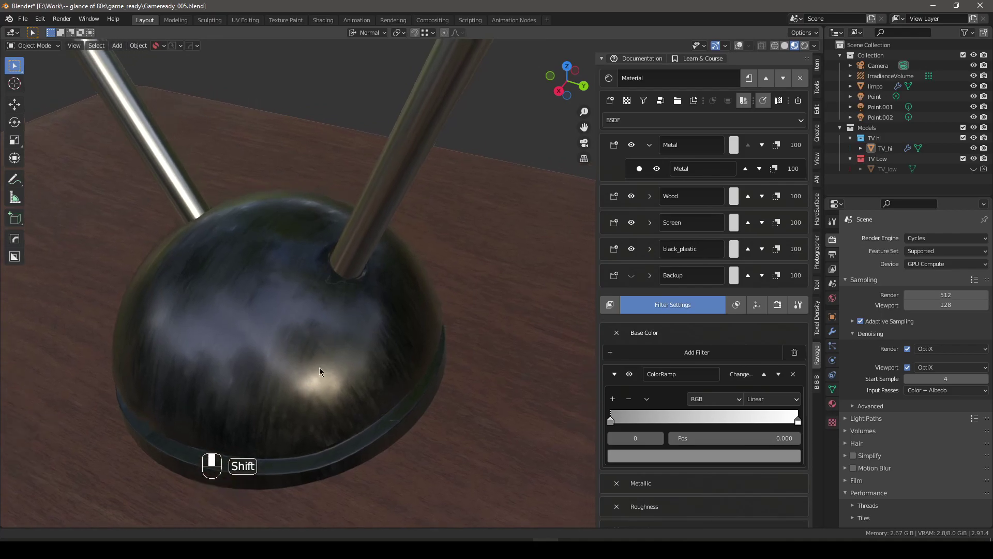
{"action": "middle_click_drag", "start_coordinate": [325, 355], "coordinate": [302, 410], "text": "shift"}
{"action": "scroll", "coordinate": [361, 288], "scroll_direction": "down", "scroll_amount": 4}
{"action": "middle_click_drag", "start_coordinate": [361, 288], "coordinate": [413, 238]}
{"action": "scroll", "coordinate": [413, 255], "scroll_direction": "up", "scroll_amount": 5}
{"action": "middle_click_drag", "start_coordinate": [347, 275], "coordinate": [411, 254]}
{"action": "scroll", "coordinate": [404, 263], "scroll_direction": "up", "scroll_amount": 3}
{"action": "scroll", "coordinate": [399, 270], "scroll_direction": "up", "scroll_amount": 3}
{"action": "middle_click_drag", "start_coordinate": [328, 288], "coordinate": [312, 309], "text": "shift"}
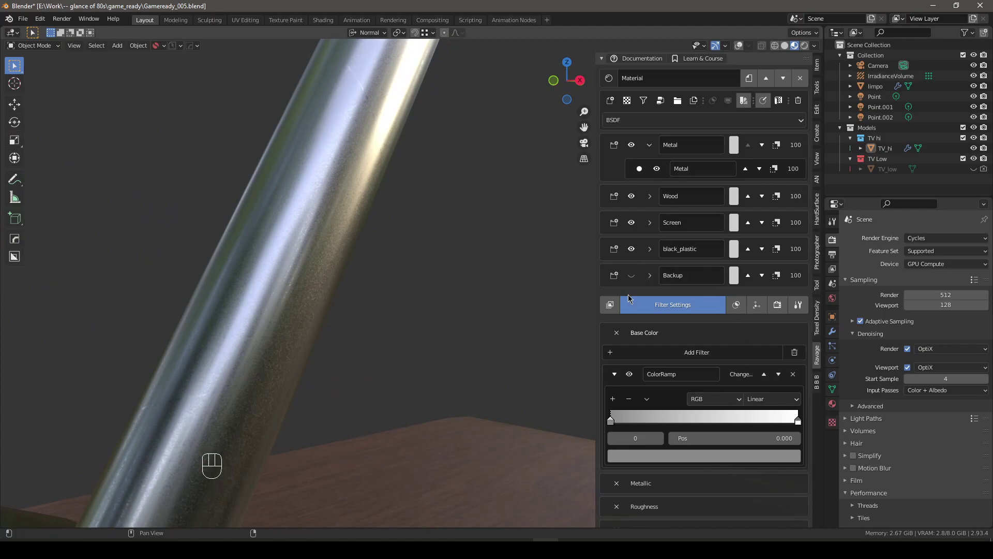
Step: Return to the Metal layer's settings and set its Object mapping scale to 0.26 on all axes
{"action": "left_click", "coordinate": [610, 305]}
{"action": "left_click", "coordinate": [769, 385]}
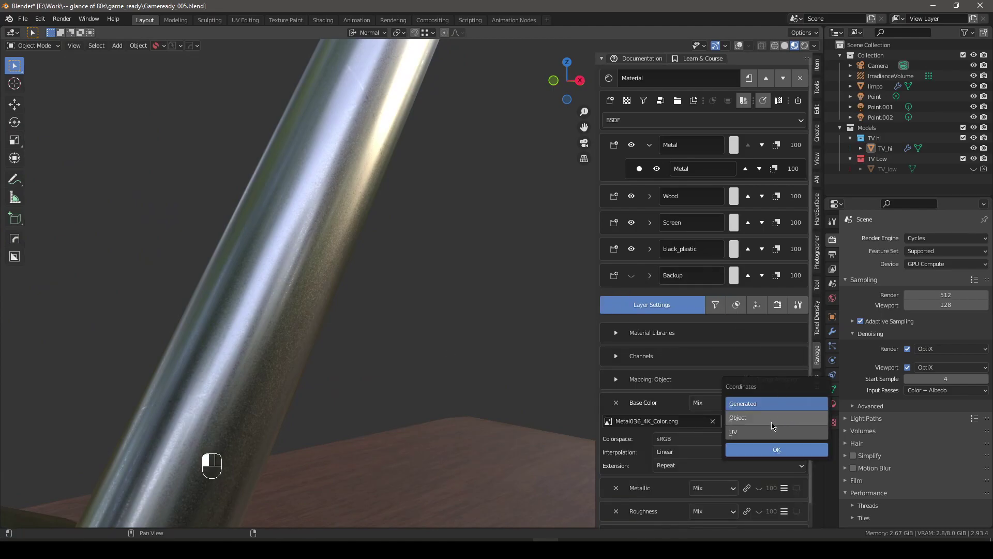
{"action": "left_click", "coordinate": [650, 382]}
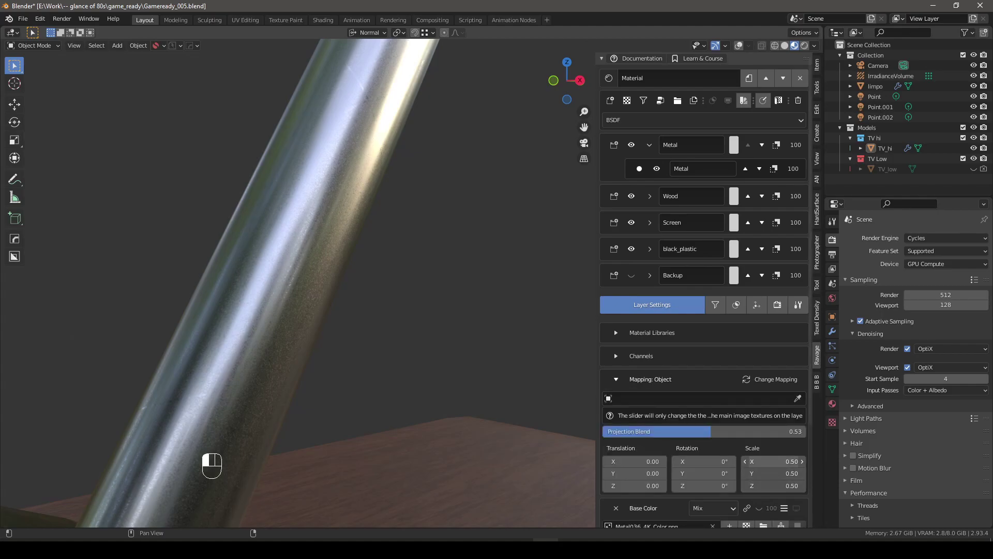
{"action": "left_click_drag", "start_coordinate": [773, 462], "coordinate": [752, 462]}
{"action": "scroll", "coordinate": [466, 320], "scroll_direction": "down", "scroll_amount": 6}
{"action": "middle_click_drag", "start_coordinate": [430, 304], "coordinate": [344, 336]}
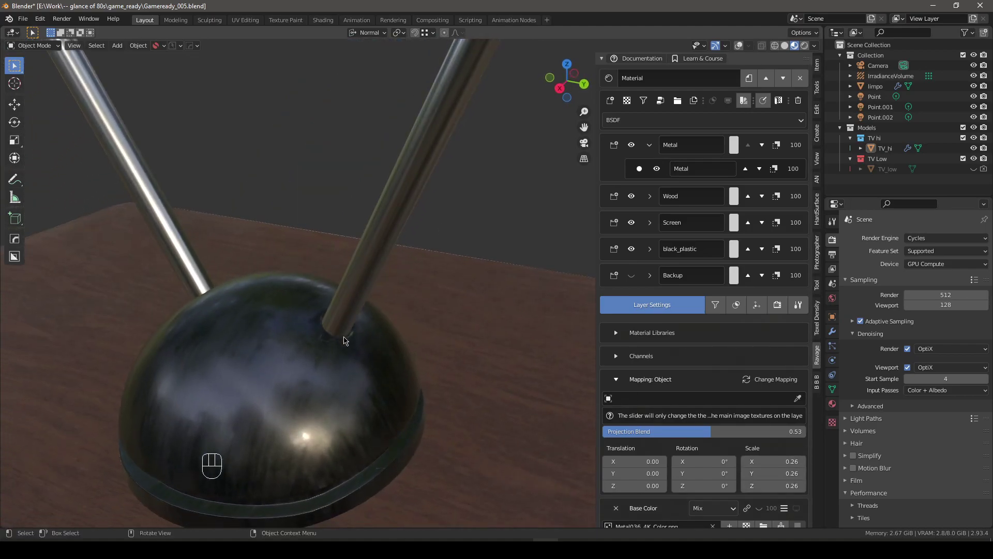
Step: Collapse the Metal folder, expand the black_plastic folder and select the layer inside it
{"action": "left_click", "coordinate": [650, 146]}
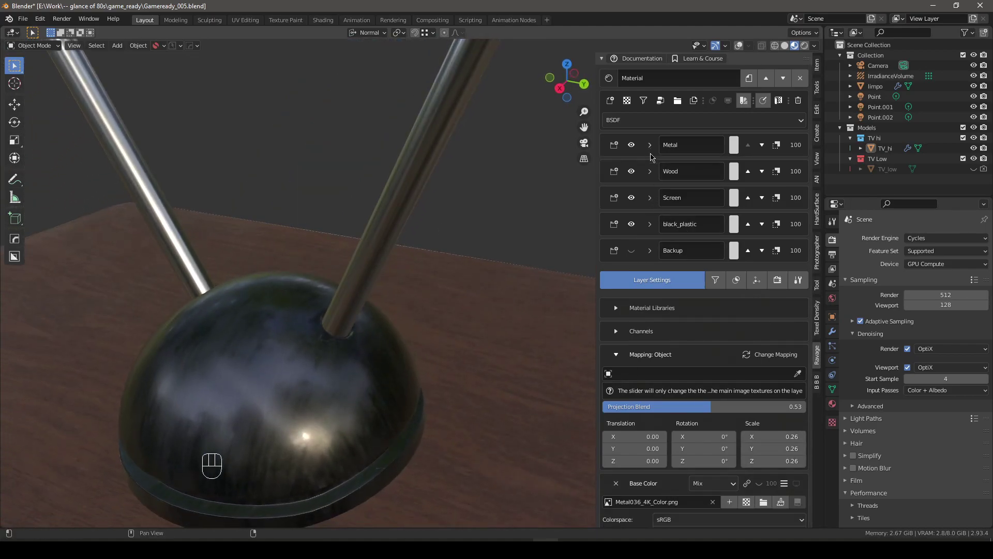
{"action": "left_click", "coordinate": [650, 224]}
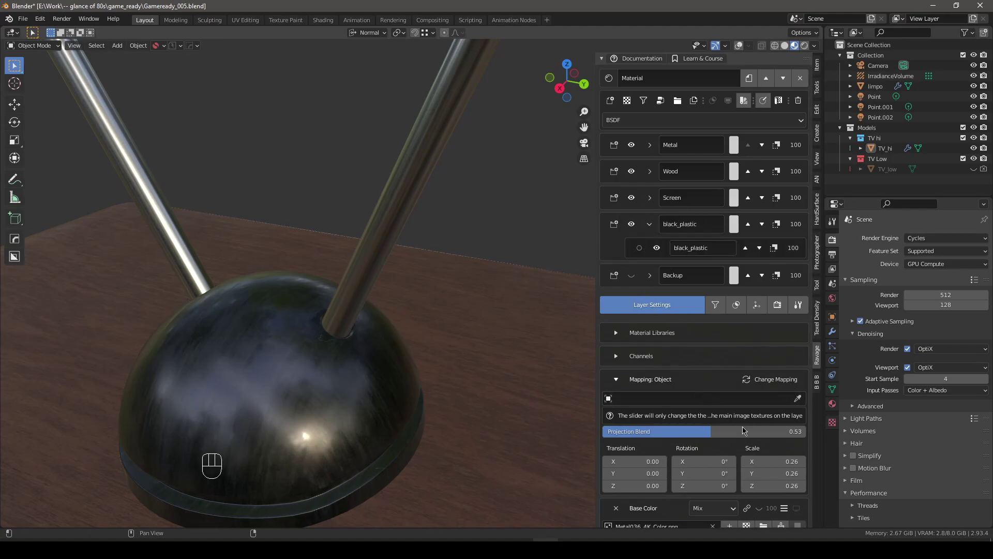
{"action": "mouse_move", "coordinate": [721, 434]}
{"action": "left_mouse_down"}
{"action": "mouse_move", "coordinate": [674, 434]}
{"action": "mouse_move", "coordinate": [713, 434]}
{"action": "left_mouse_up"}
{"action": "left_click_drag", "start_coordinate": [773, 461], "coordinate": [773, 463]}
{"action": "left_click_drag", "start_coordinate": [773, 461], "coordinate": [760, 461]}
{"action": "left_click", "coordinate": [639, 249]}
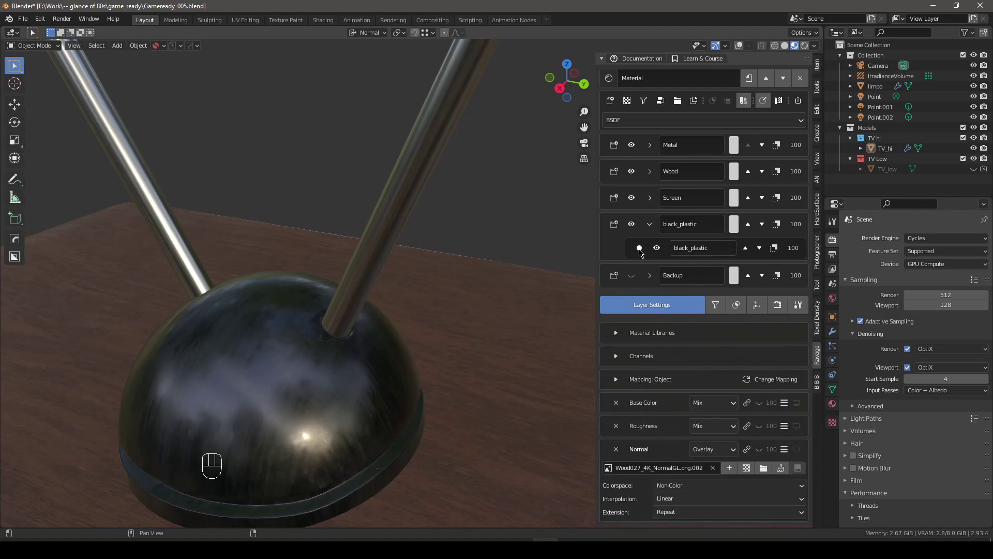
Step: Expand the black_plastic layer's mapping settings and set the scale to 0.37 on all axes
{"action": "left_click", "coordinate": [653, 381]}
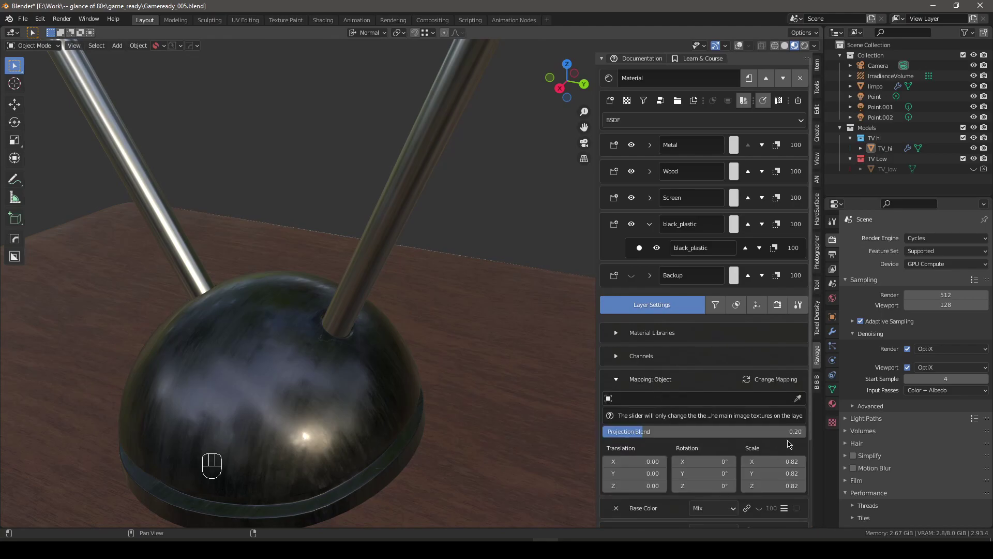
{"action": "left_click_drag", "start_coordinate": [773, 461], "coordinate": [773, 462]}
{"action": "left_click_drag", "start_coordinate": [774, 461], "coordinate": [755, 461]}
Step: Examine the TV's plastic, wood and screen surfaces from several angles and distances
{"action": "scroll", "coordinate": [414, 363], "scroll_direction": "down", "scroll_amount": 5}
{"action": "middle_click_drag", "start_coordinate": [413, 363], "coordinate": [416, 258]}
{"action": "scroll", "coordinate": [437, 345], "scroll_direction": "down", "scroll_amount": 4}
{"action": "middle_click_drag", "start_coordinate": [462, 349], "coordinate": [306, 328]}
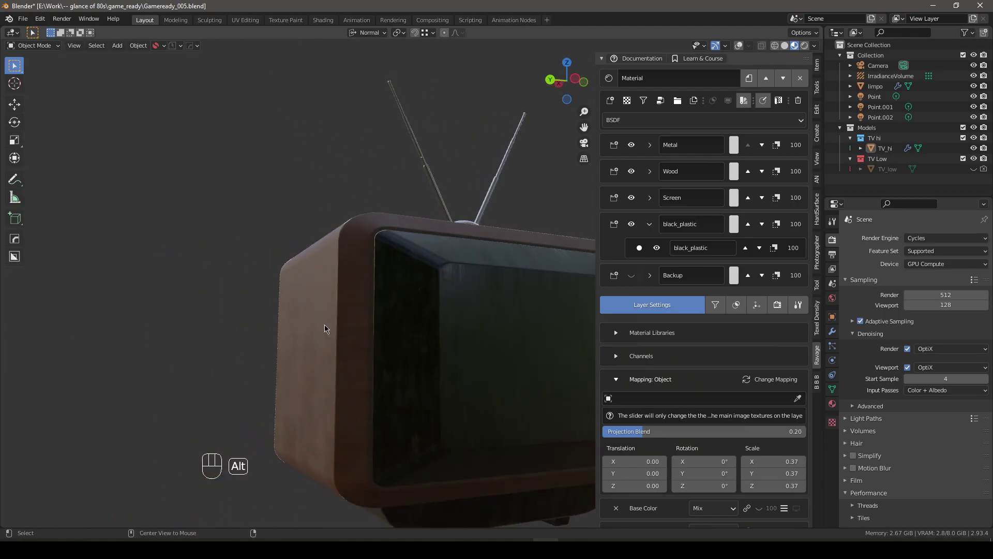
{"action": "key", "text": "alt+q"}
{"action": "scroll", "coordinate": [484, 349], "scroll_direction": "up", "scroll_amount": 4}
{"action": "scroll", "coordinate": [485, 349], "scroll_direction": "down", "scroll_amount": 5}
{"action": "middle_click_drag", "start_coordinate": [459, 339], "coordinate": [408, 274]}
{"action": "scroll", "coordinate": [417, 327], "scroll_direction": "up", "scroll_amount": 5}
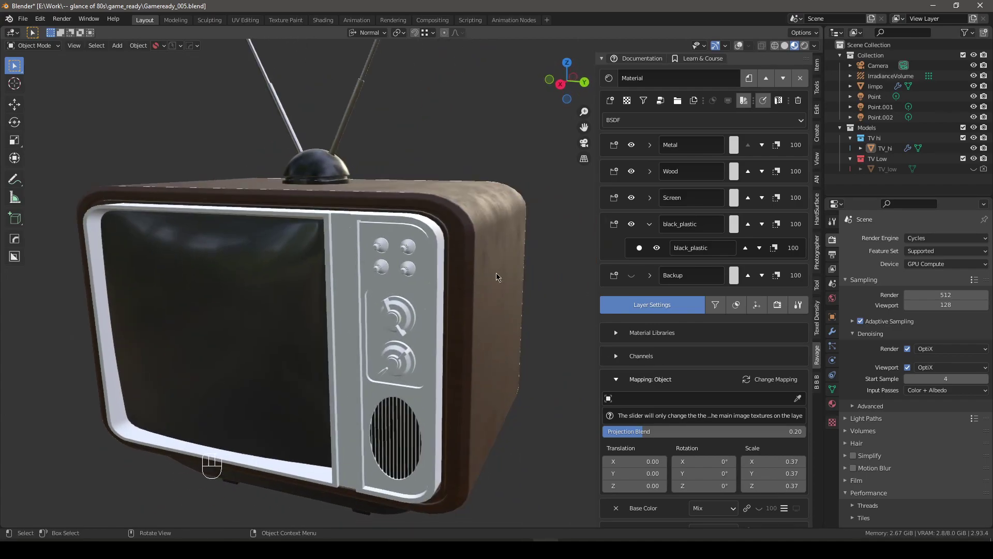
Step: Collapse the black_plastic folder, and turn off the channel preview after stepping it to Bump
{"action": "left_click", "coordinate": [649, 224]}
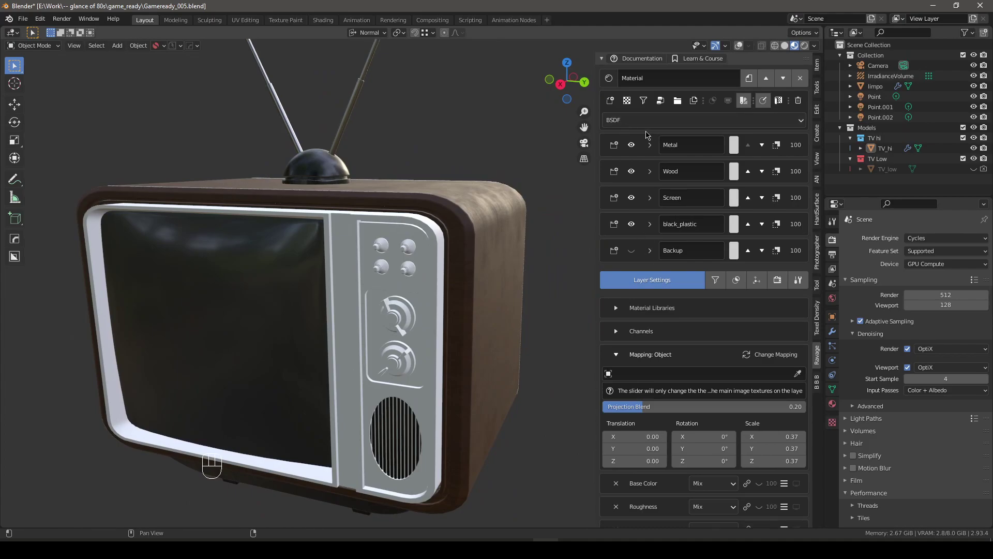
{"action": "key", "text": "alt+Right"}
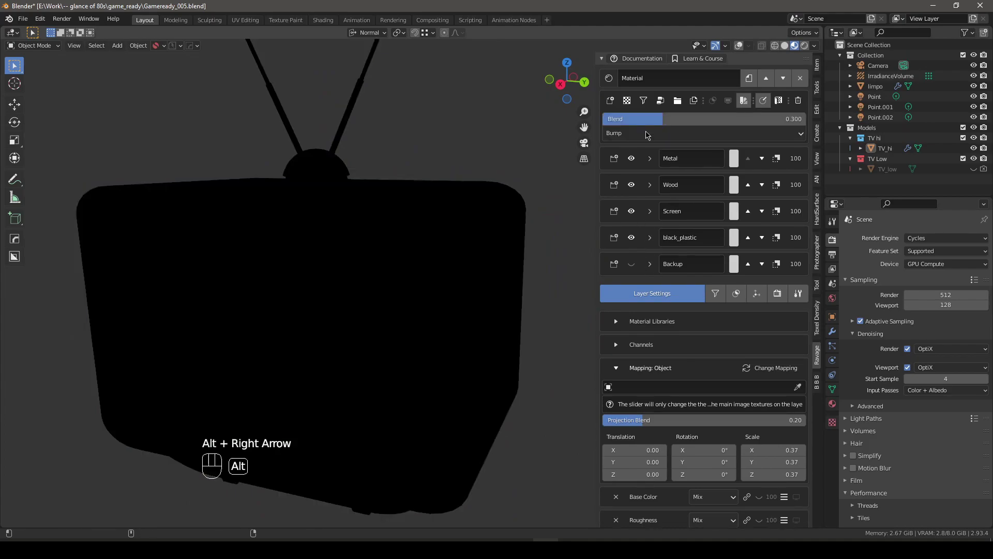
{"action": "left_click", "coordinate": [743, 101]}
{"action": "middle_click_drag", "start_coordinate": [429, 264], "coordinate": [438, 312]}
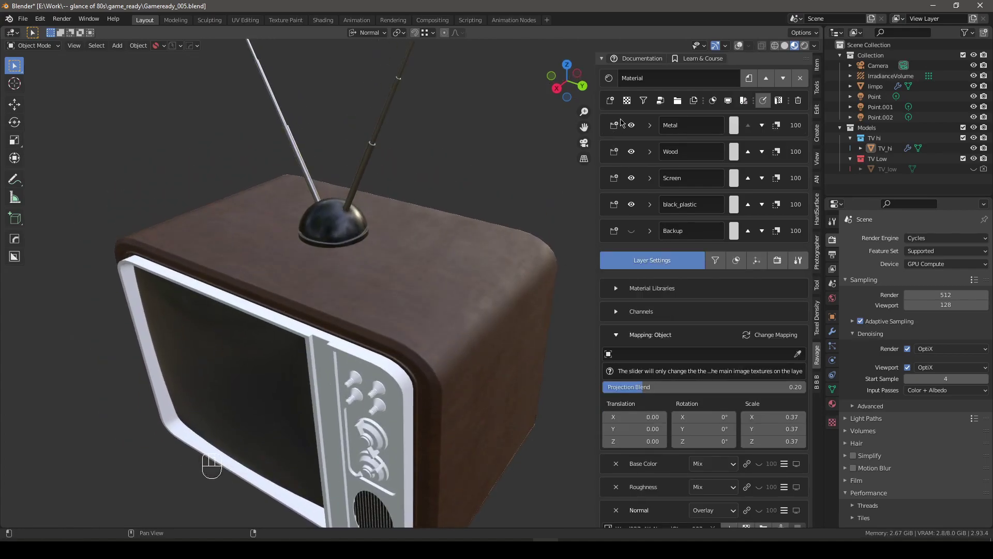
Step: Add a new layer inside the black_plastic folder, expand the folder and toggle the new layer's visibility off and on
{"action": "left_click", "coordinate": [608, 103]}
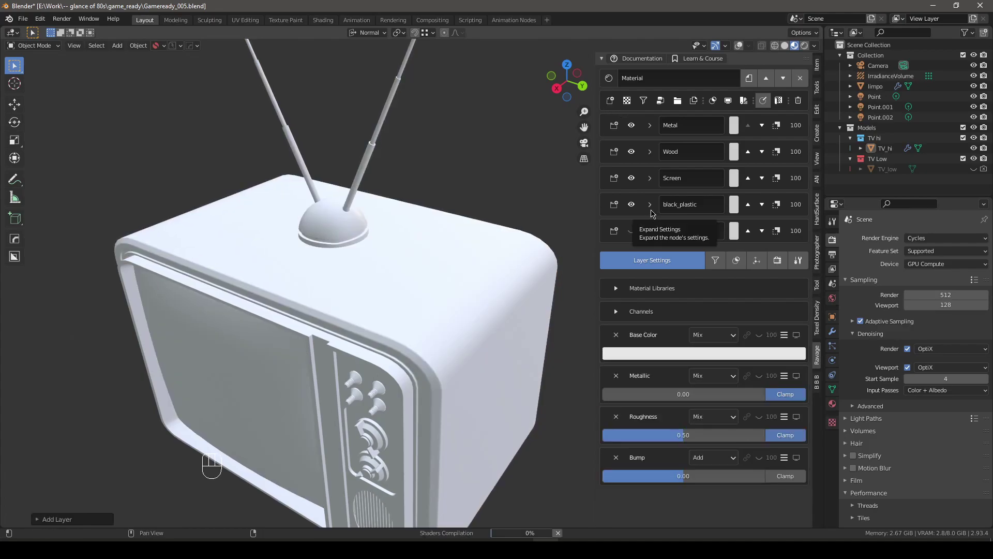
{"action": "left_click", "coordinate": [651, 206]}
{"action": "left_click", "coordinate": [656, 229]}
{"action": "left_click", "coordinate": [656, 228]}
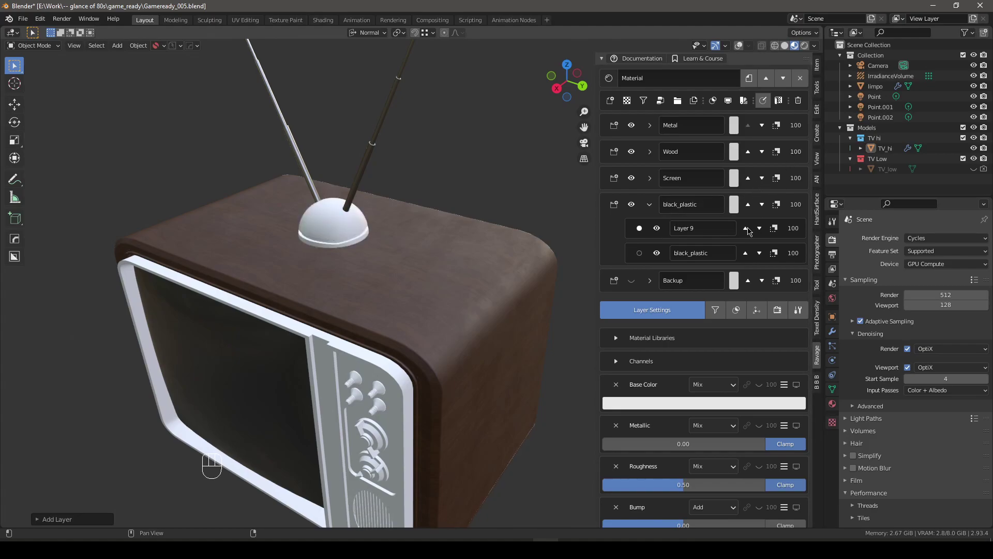
Step: Move the new layer out of the black_plastic folder, select the Backup folder and move the loose black_plastic layer down into its folder
{"action": "left_click", "coordinate": [745, 228]}
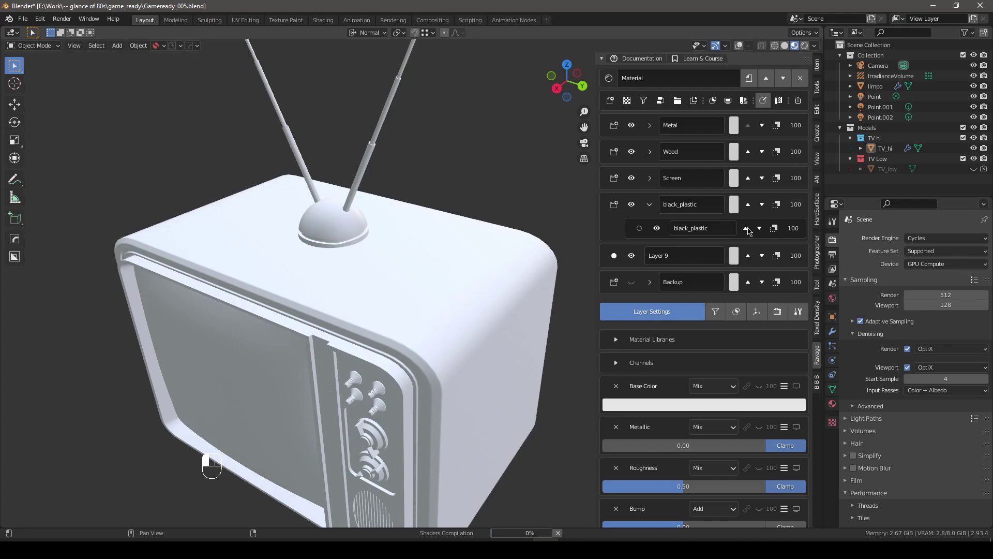
{"action": "left_click", "coordinate": [624, 284]}
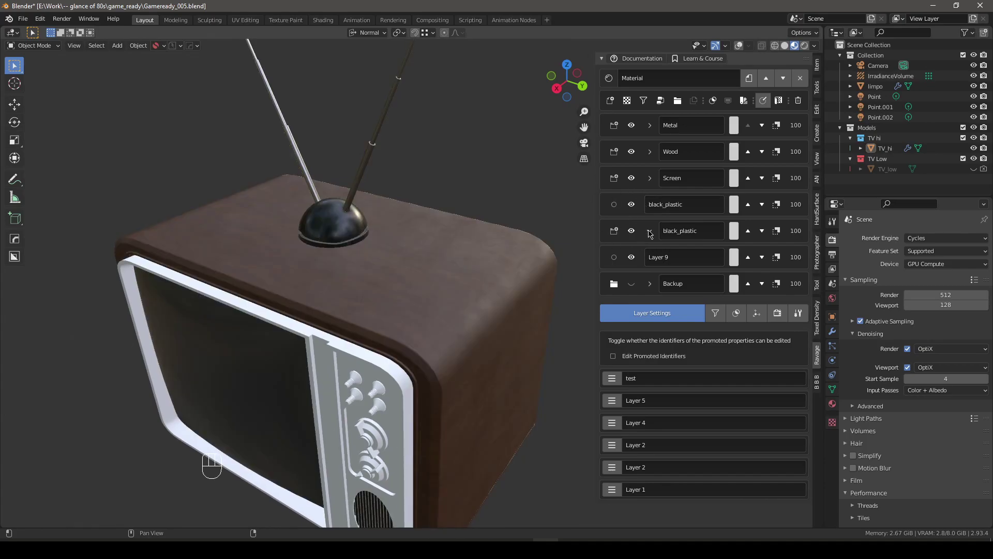
{"action": "left_click", "coordinate": [762, 206]}
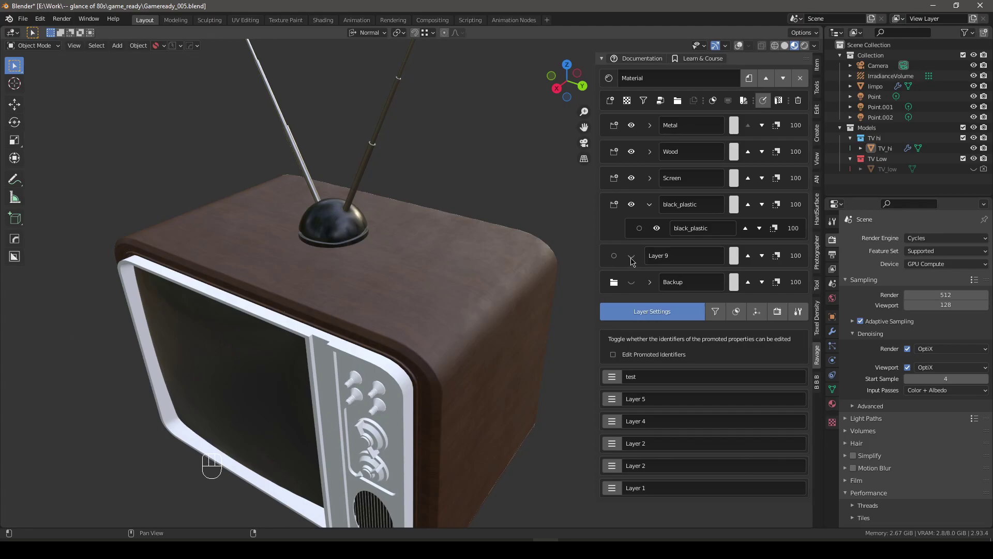
Step: Collapse the black_plastic folder and move Layer 9 up to the top of the layer stack
{"action": "left_click", "coordinate": [614, 261]}
{"action": "left_click", "coordinate": [651, 205]}
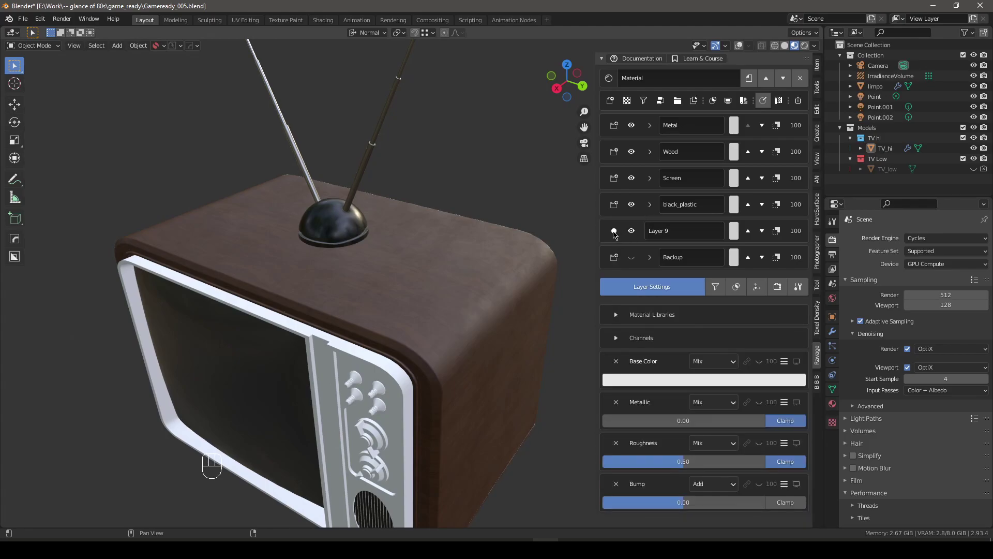
{"action": "left_click", "coordinate": [748, 230]}
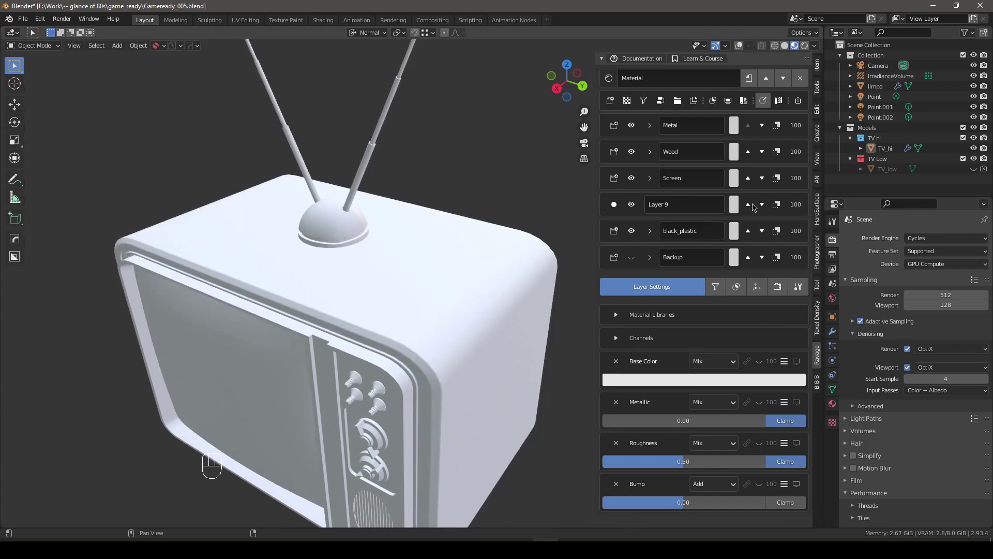
{"action": "left_click", "coordinate": [748, 204]}
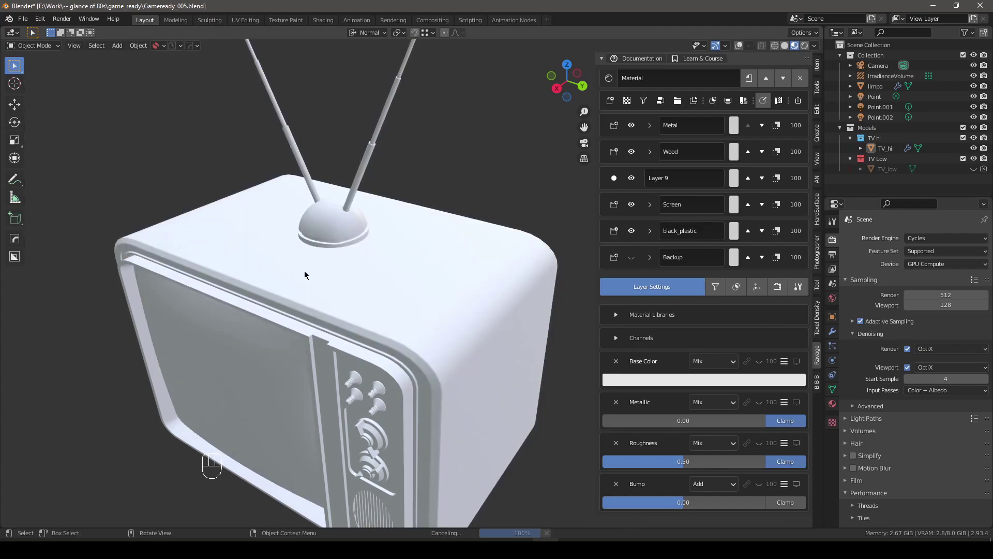
{"action": "left_click", "coordinate": [748, 179]}
{"action": "left_click", "coordinate": [748, 151]}
Step: Rename the topmost layer as Front_plastic
{"action": "key", "text": "z"}
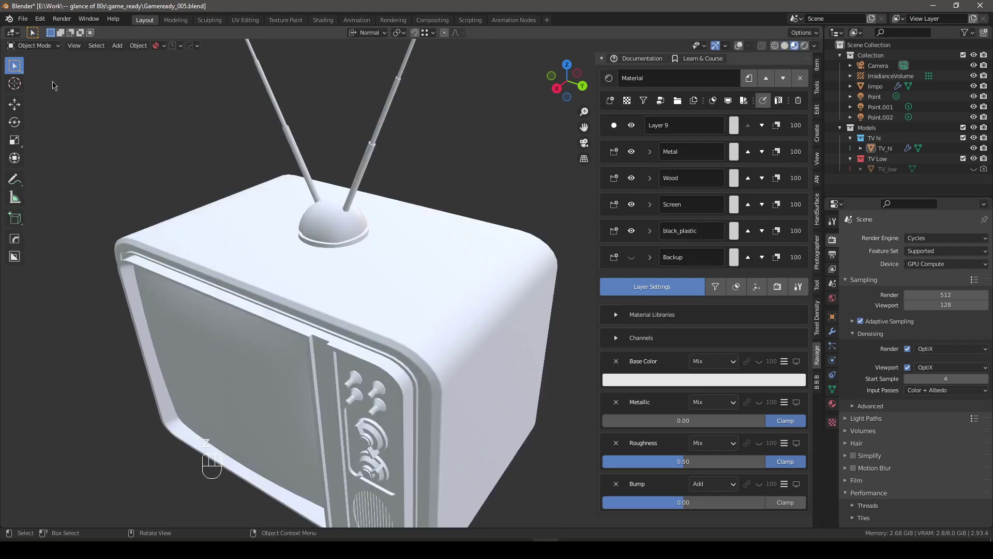
{"action": "middle_click_drag", "start_coordinate": [390, 248], "coordinate": [388, 236]}
{"action": "key", "text": "z"}
{"action": "scroll", "coordinate": [420, 248], "scroll_direction": "down", "scroll_amount": 3}
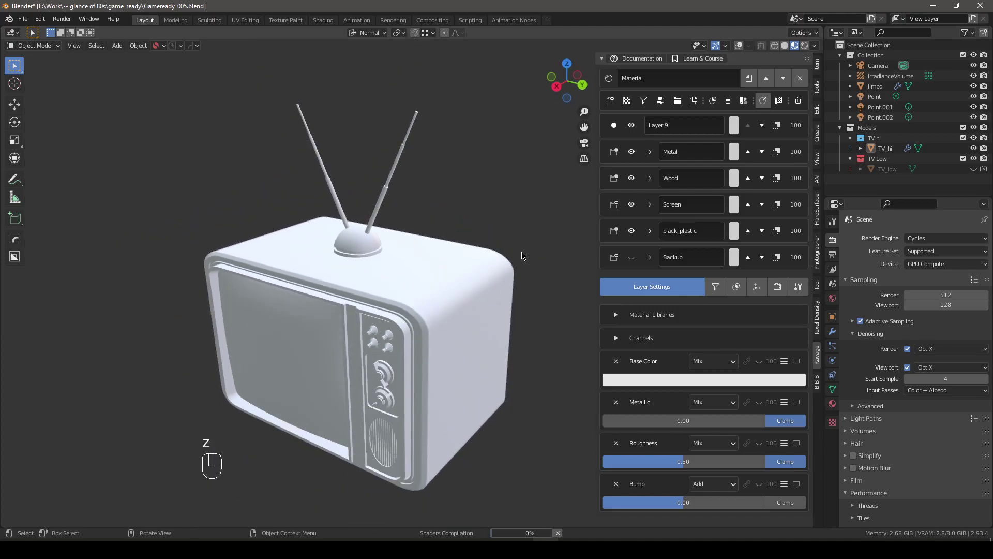
{"action": "middle_click_drag", "start_coordinate": [468, 290], "coordinate": [479, 275]}
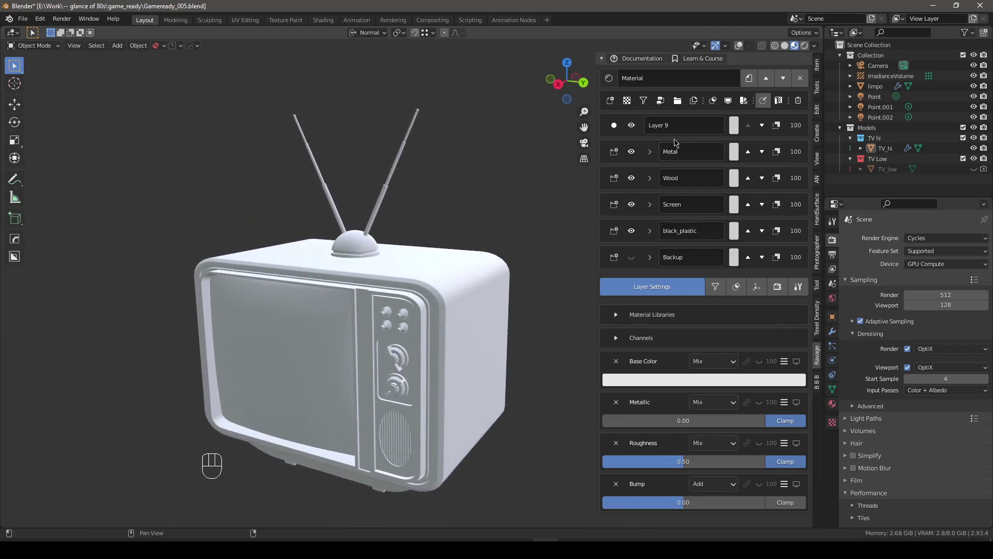
{"action": "double_click", "coordinate": [693, 124]}
{"action": "type", "text": "F"}
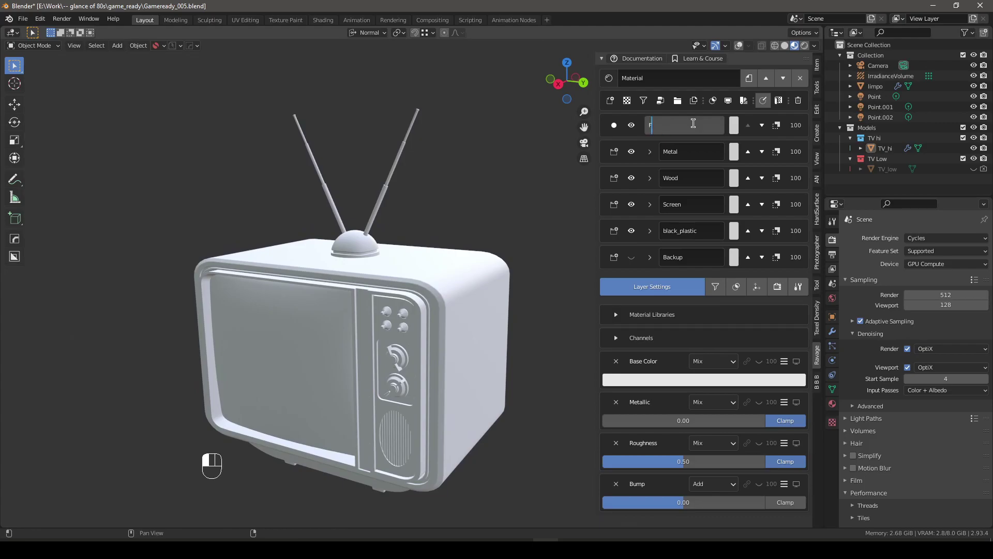
{"action": "type", "text": "ront_plastic"}
{"action": "key", "text": "Return"}
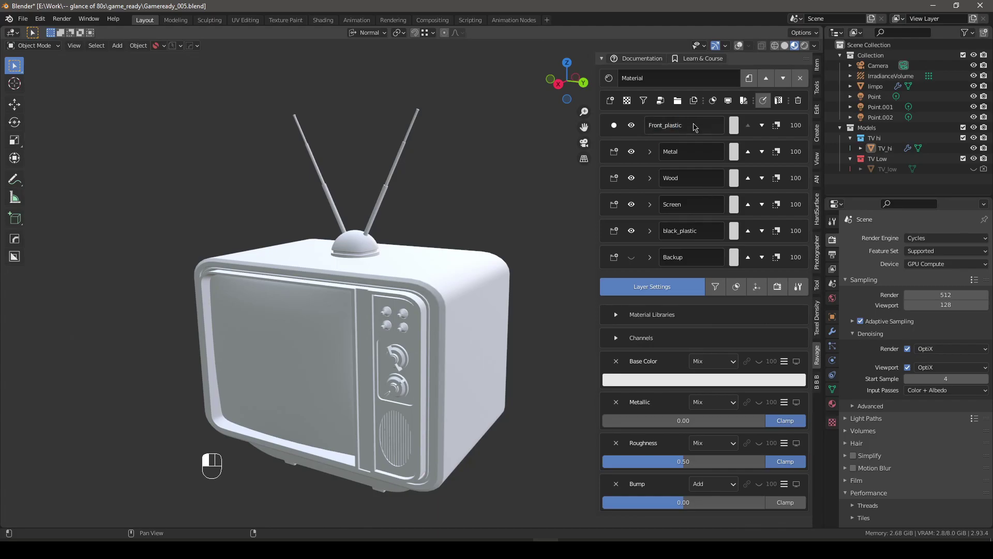
Step: Add a new folder above the Front_plastic layer and name it Front_plastic as well
{"action": "left_click", "coordinate": [678, 101]}
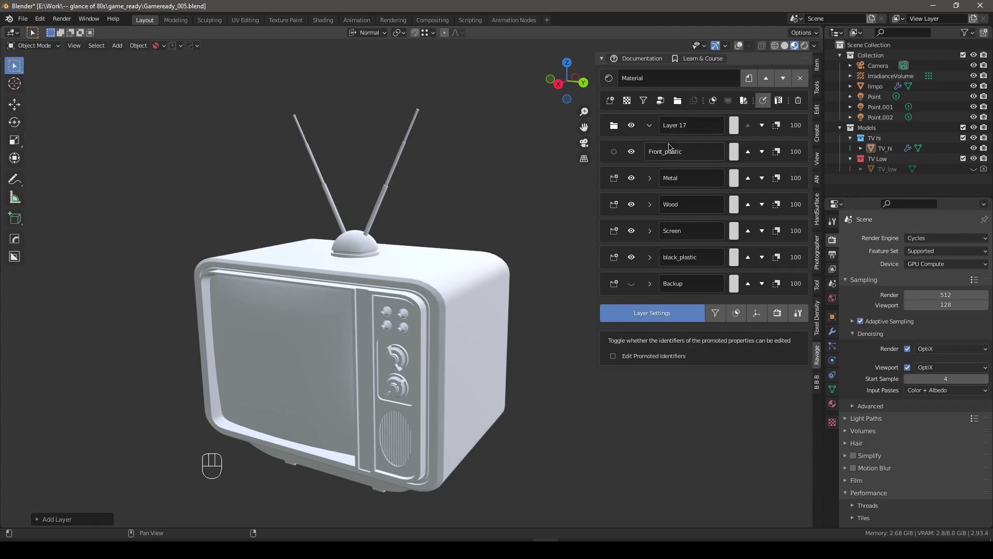
{"action": "double_click", "coordinate": [689, 150]}
{"action": "double_click", "coordinate": [709, 126]}
{"action": "type", "text": "Front_plastic"}
{"action": "key", "text": "Return"}
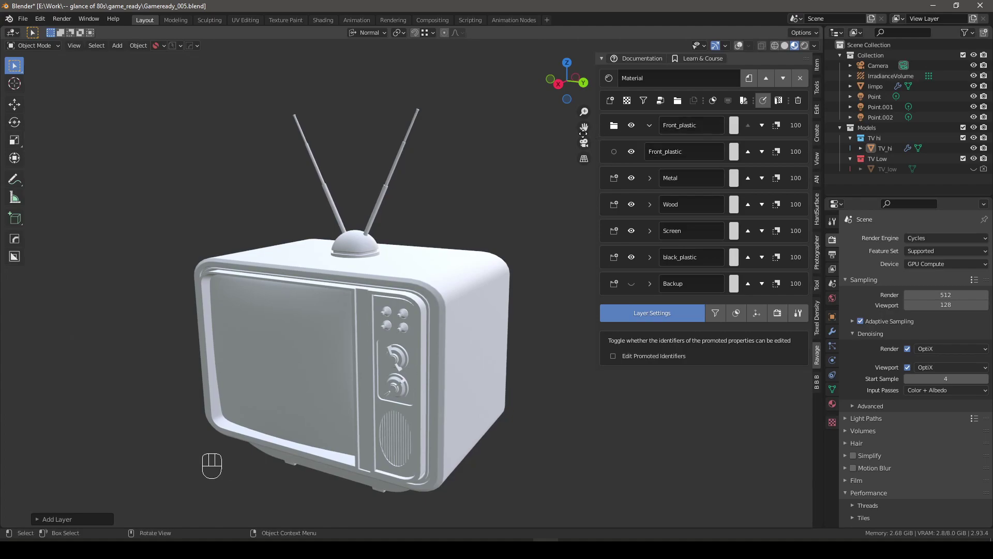
Step: Select the Front_plastic layer and change its base color to a muted grey-green
{"action": "left_click", "coordinate": [611, 152]}
{"action": "left_click", "coordinate": [671, 405]}
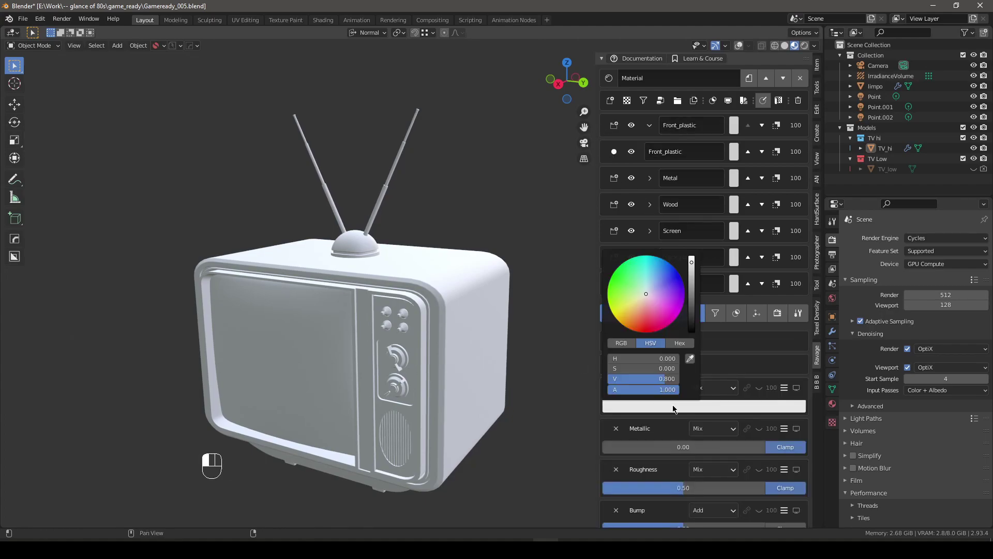
{"action": "left_click_drag", "start_coordinate": [645, 293], "coordinate": [645, 290]}
{"action": "left_click_drag", "start_coordinate": [655, 368], "coordinate": [633, 380]}
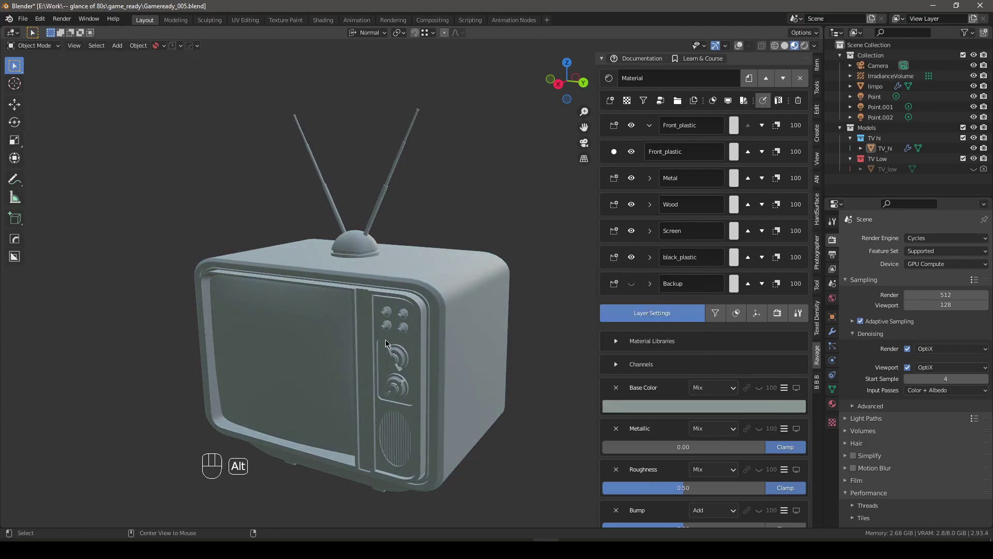
Step: Set the Front_plastic layer's Metallic to 1.00 and Roughness to 0.34, and brighten its base color slightly
{"action": "key", "text": "alt+q"}
{"action": "scroll", "coordinate": [430, 361], "scroll_direction": "up", "scroll_amount": 3}
{"action": "middle_click_drag", "start_coordinate": [430, 361], "coordinate": [427, 325], "text": "shift"}
{"action": "scroll", "coordinate": [427, 325], "scroll_direction": "up", "scroll_amount": 3}
{"action": "left_click", "coordinate": [632, 447]}
{"action": "type", "text": "1"}
{"action": "key", "text": "Return"}
{"action": "scroll", "coordinate": [251, 360], "scroll_direction": "down", "scroll_amount": 2}
{"action": "mouse_move", "coordinate": [661, 490]}
{"action": "left_mouse_down"}
{"action": "mouse_move", "coordinate": [630, 490]}
{"action": "mouse_move", "coordinate": [656, 488]}
{"action": "left_mouse_up"}
{"action": "left_click", "coordinate": [659, 406]}
{"action": "left_click_drag", "start_coordinate": [692, 297], "coordinate": [692, 280]}
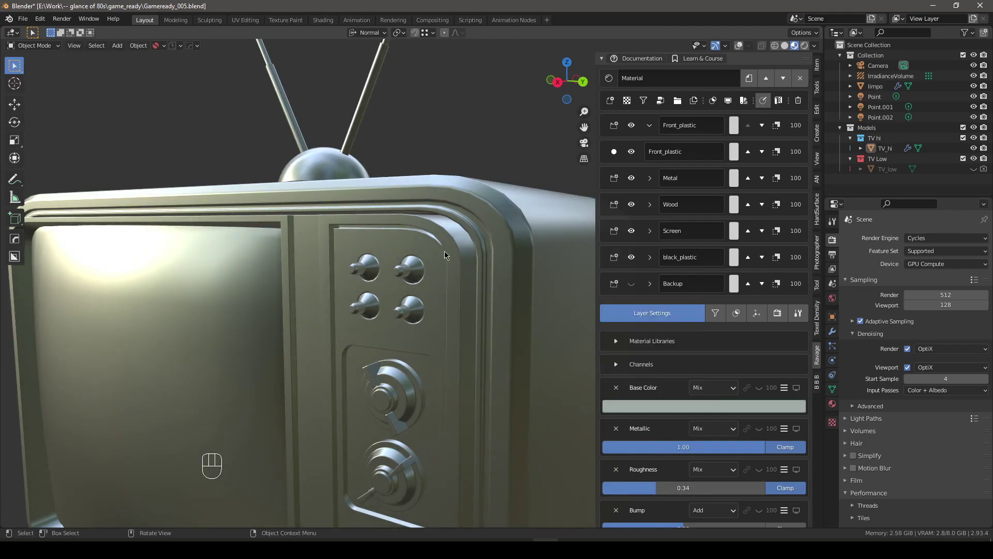
{"action": "middle_click_drag", "start_coordinate": [303, 252], "coordinate": [320, 259]}
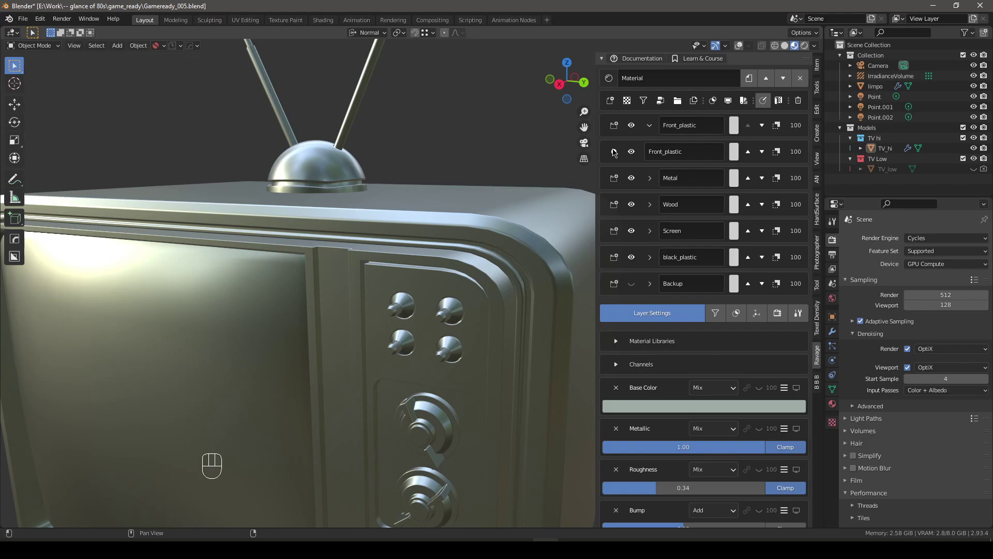
Step: Add an ID Map mask to the Front_plastic layer using the olive ID color of the TV's front panel, and check the masked result
{"action": "left_click", "coordinate": [736, 312]}
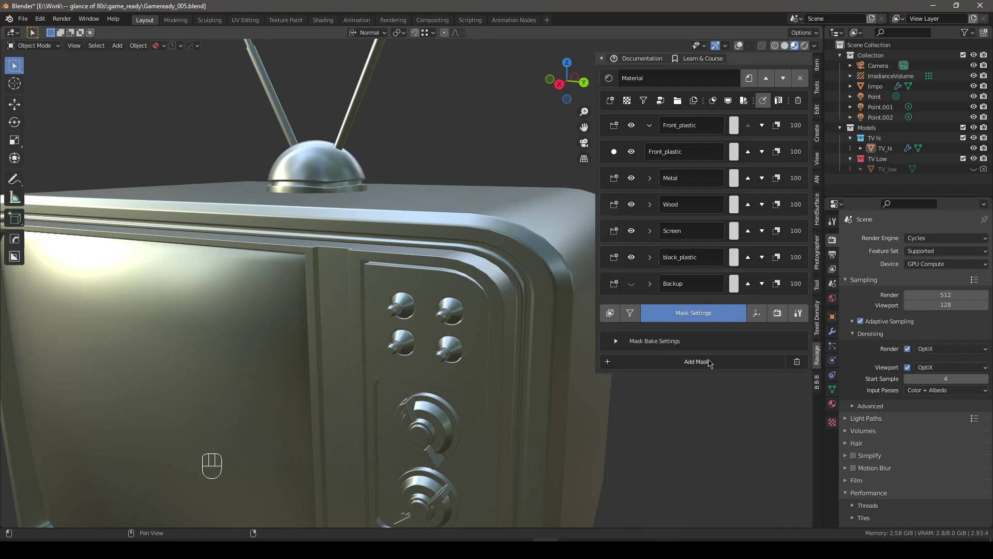
{"action": "left_click", "coordinate": [709, 360]}
{"action": "left_click", "coordinate": [709, 334]}
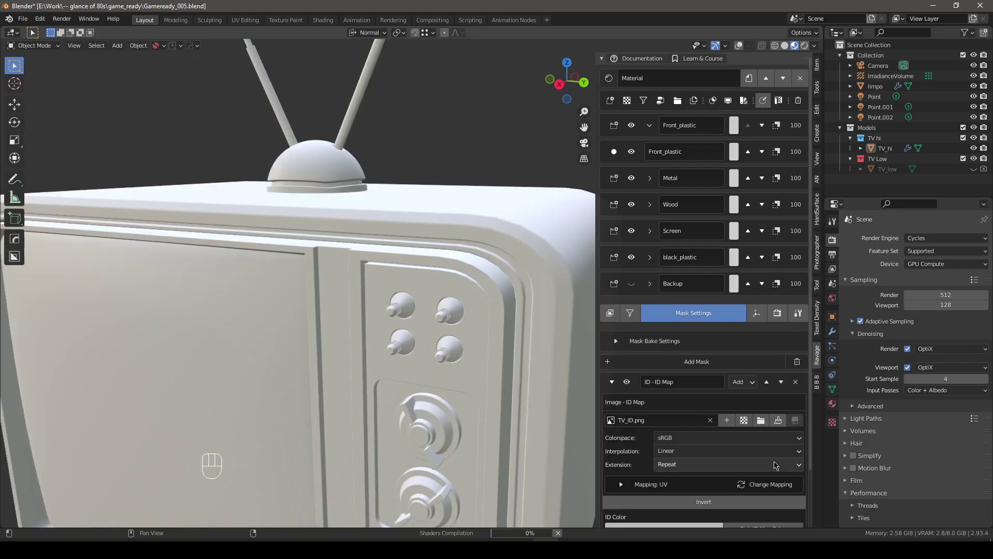
{"action": "scroll", "coordinate": [716, 430], "scroll_direction": "down", "scroll_amount": 3}
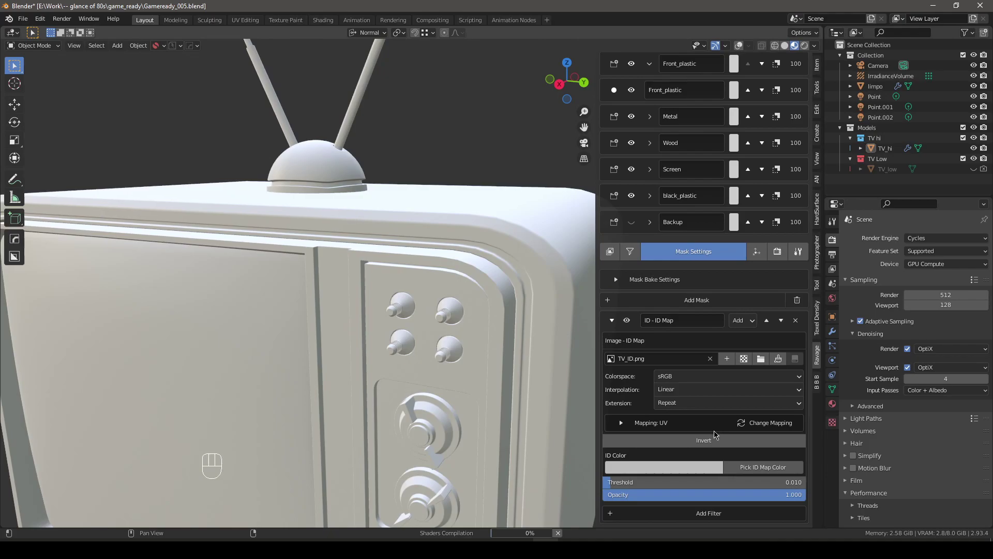
{"action": "left_click", "coordinate": [749, 468]}
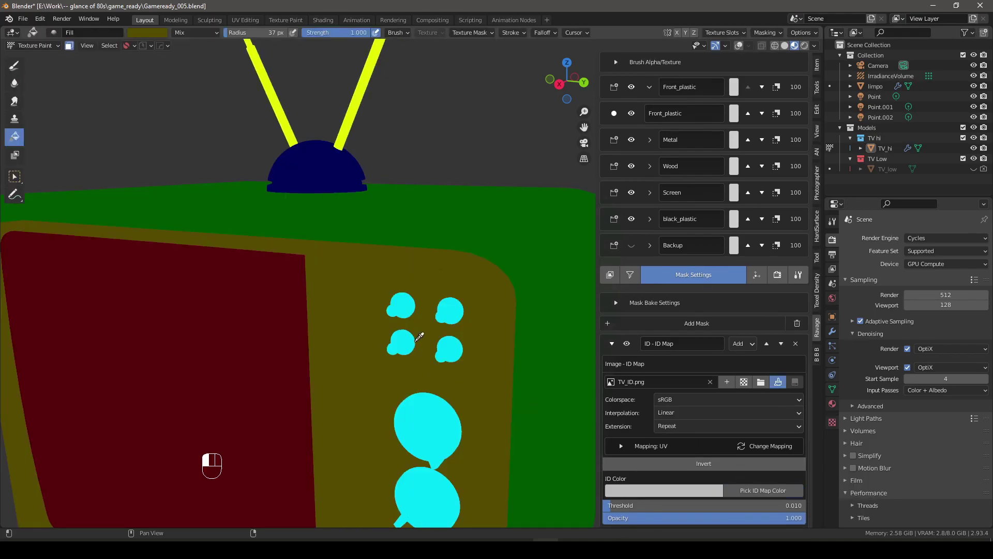
{"action": "left_click", "coordinate": [371, 282]}
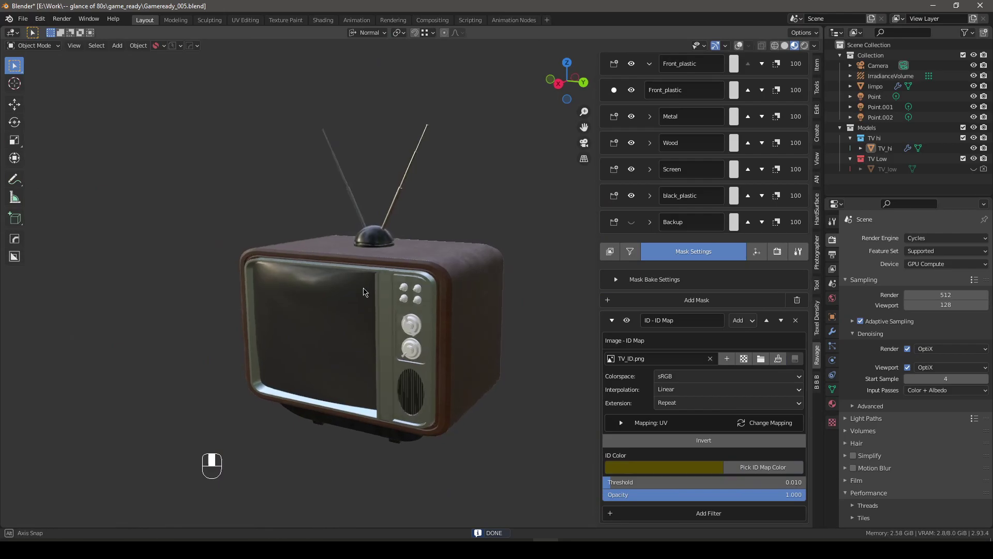
{"action": "key", "text": "alt+q"}
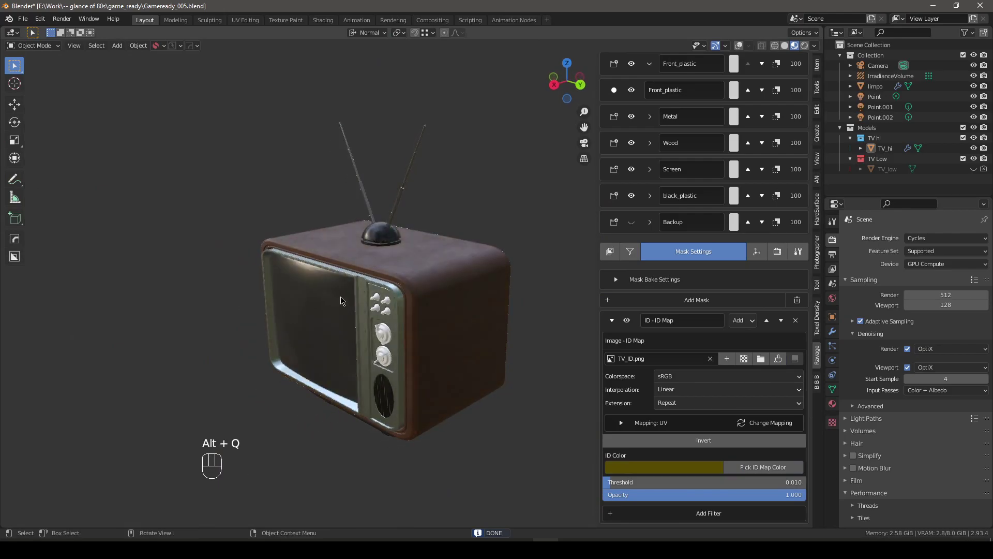
{"action": "middle_click_drag", "start_coordinate": [290, 299], "coordinate": [419, 234]}
{"action": "scroll", "coordinate": [414, 270], "scroll_direction": "up", "scroll_amount": 5}
{"action": "scroll", "coordinate": [421, 234], "scroll_direction": "down", "scroll_amount": 5}
{"action": "middle_click_drag", "start_coordinate": [429, 275], "coordinate": [365, 282]}
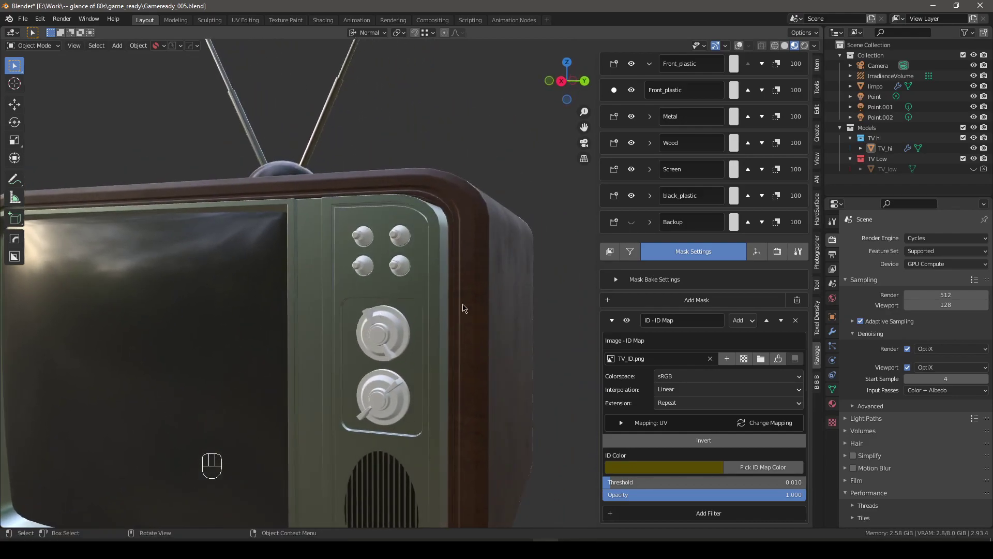
Step: Move the Front_plastic layer into the Front_plastic folder and collapse the folder
{"action": "scroll", "coordinate": [673, 288], "scroll_direction": "up", "scroll_amount": 3}
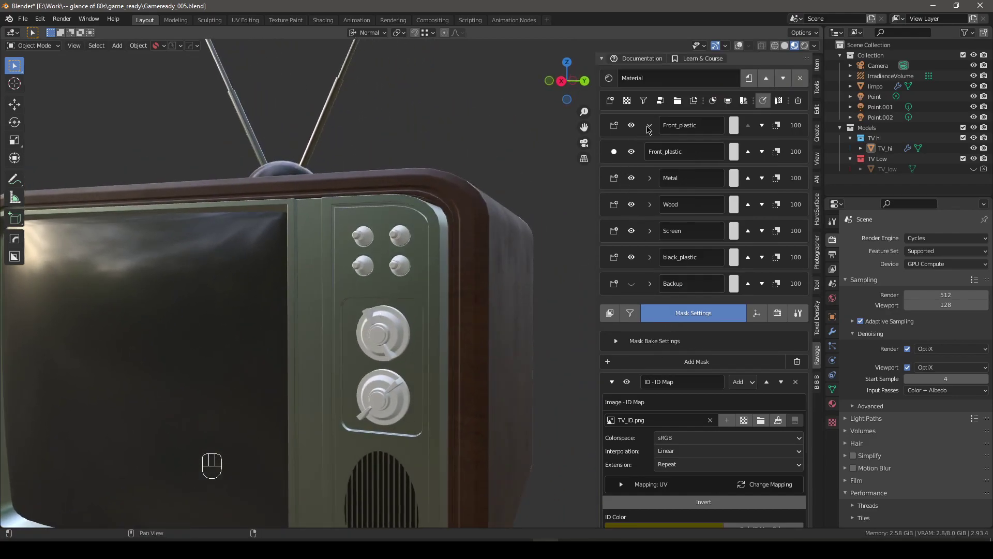
{"action": "left_click", "coordinate": [649, 126]}
{"action": "left_click", "coordinate": [746, 153]}
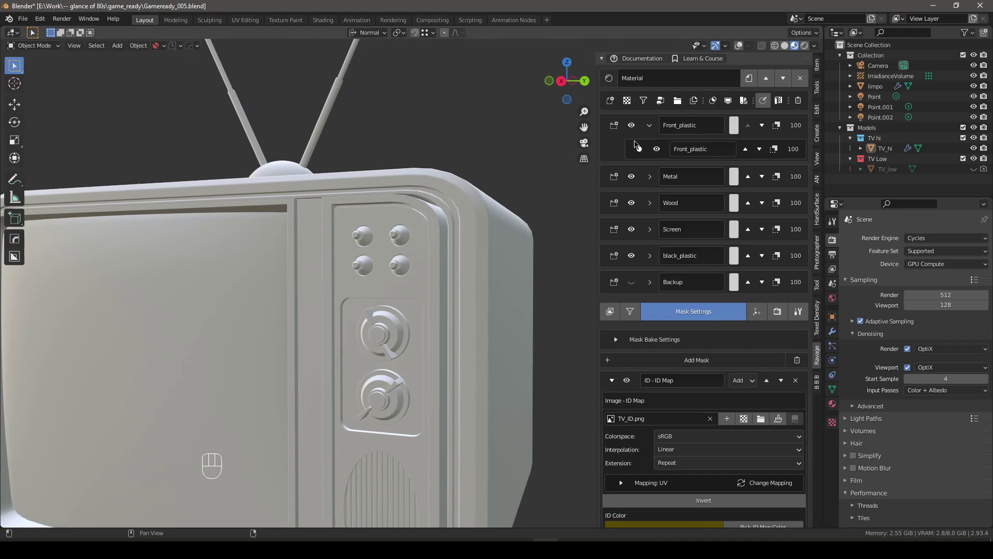
{"action": "left_click", "coordinate": [649, 125]}
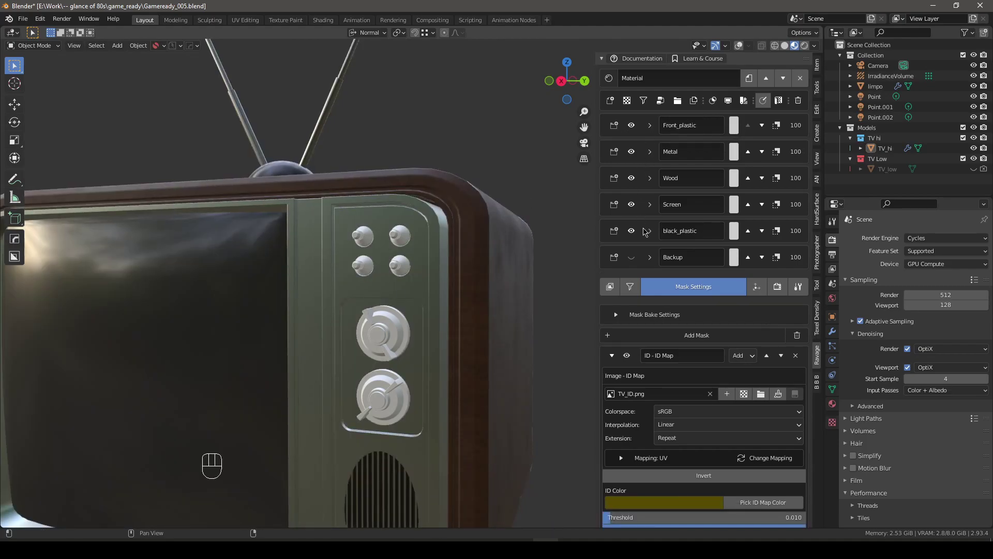
Step: Add a second ID Map mask to the black_plastic layer inside its folder, using the cyan ID color of the TV's knobs
{"action": "left_click", "coordinate": [650, 230]}
{"action": "left_click", "coordinate": [641, 255]}
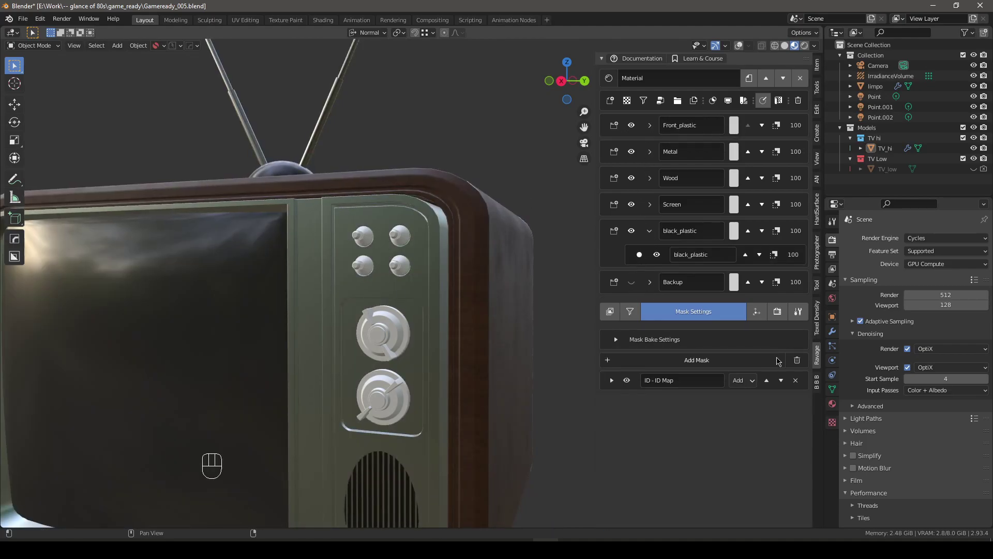
{"action": "left_click", "coordinate": [699, 362]}
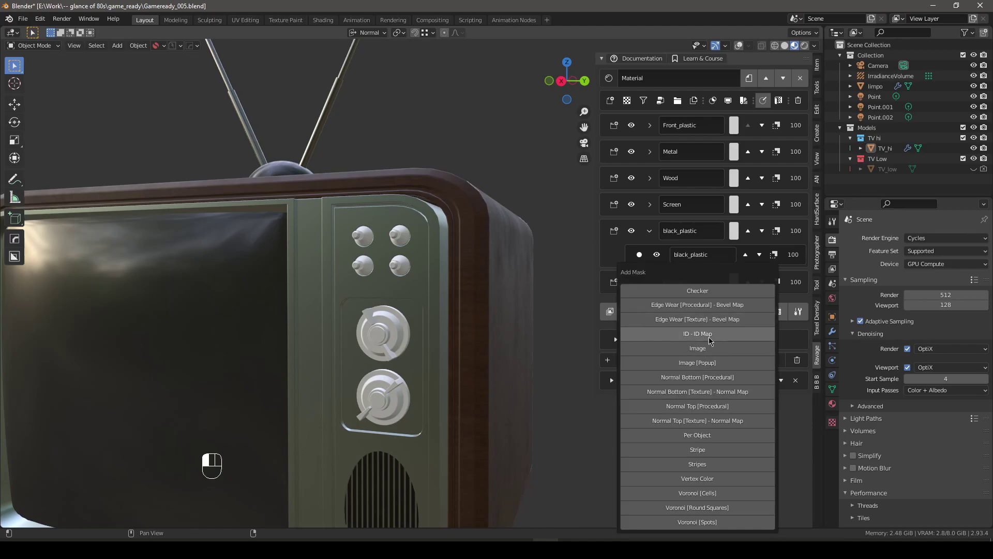
{"action": "left_click", "coordinate": [708, 337]}
{"action": "scroll", "coordinate": [429, 358], "scroll_direction": "down", "scroll_amount": 6}
{"action": "middle_click_drag", "start_coordinate": [382, 340], "coordinate": [401, 357]}
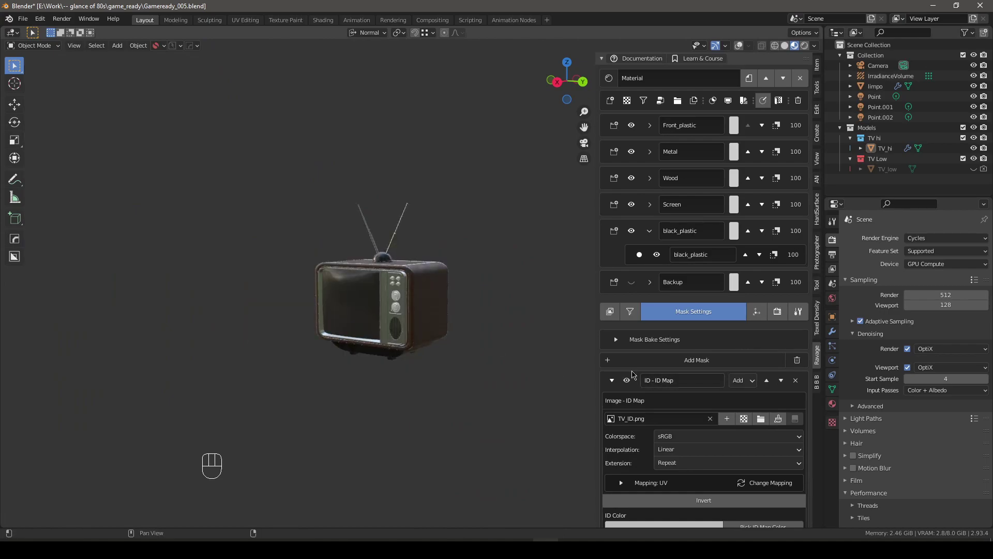
{"action": "scroll", "coordinate": [396, 319], "scroll_direction": "up", "scroll_amount": 6}
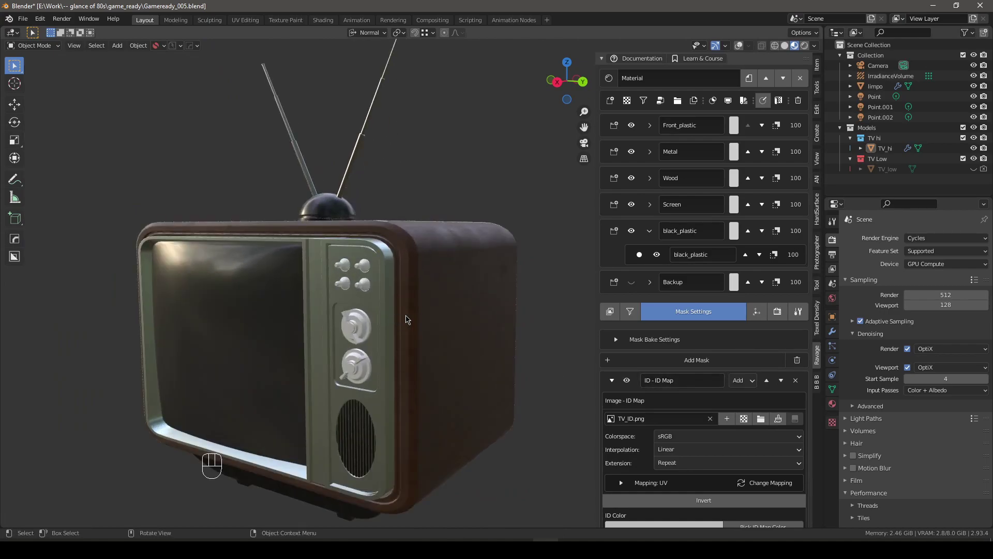
{"action": "scroll", "coordinate": [651, 383], "scroll_direction": "down", "scroll_amount": 4}
{"action": "left_click", "coordinate": [756, 445]}
{"action": "left_click", "coordinate": [365, 322]}
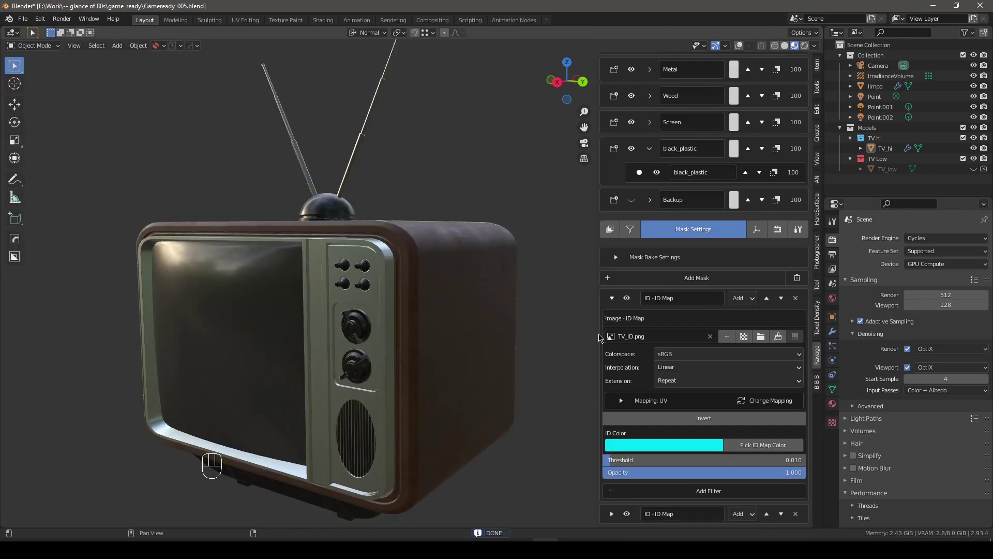
{"action": "middle_click_drag", "start_coordinate": [424, 335], "coordinate": [385, 347]}
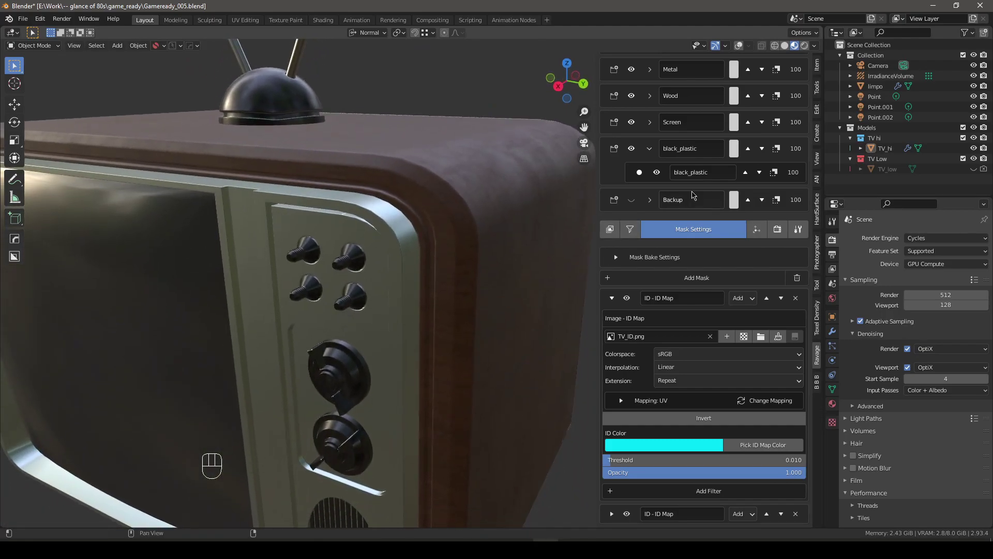
{"action": "scroll", "coordinate": [630, 235], "scroll_direction": "up", "scroll_amount": 2}
{"action": "middle_click_drag", "start_coordinate": [408, 295], "coordinate": [407, 280]}
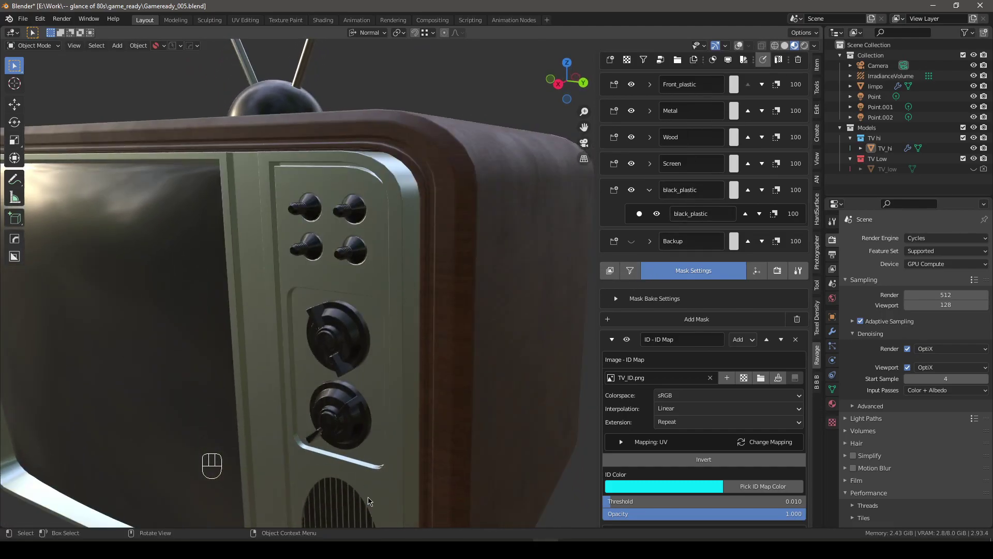
Step: Open the reference image board, examine the control panel and dials of the reference TVs, and hide the board
{"action": "left_click", "coordinate": [494, 547]}
{"action": "scroll", "coordinate": [165, 313], "scroll_direction": "down", "scroll_amount": 4}
{"action": "mouse_move", "coordinate": [174, 311]}
{"action": "middle_mouse_down"}
{"action": "mouse_move", "coordinate": [258, 314]}
{"action": "mouse_move", "coordinate": [290, 289]}
{"action": "middle_mouse_up"}
{"action": "mouse_move", "coordinate": [103, 318]}
{"action": "middle_mouse_down"}
{"action": "mouse_move", "coordinate": [189, 326]}
{"action": "mouse_move", "coordinate": [227, 310]}
{"action": "mouse_move", "coordinate": [228, 223]}
{"action": "middle_mouse_up"}
{"action": "scroll", "coordinate": [226, 311], "scroll_direction": "up", "scroll_amount": 5}
{"action": "middle_click_drag", "start_coordinate": [230, 348], "coordinate": [228, 228]}
{"action": "middle_click_drag", "start_coordinate": [217, 396], "coordinate": [208, 283]}
{"action": "middle_click_drag", "start_coordinate": [237, 370], "coordinate": [222, 367]}
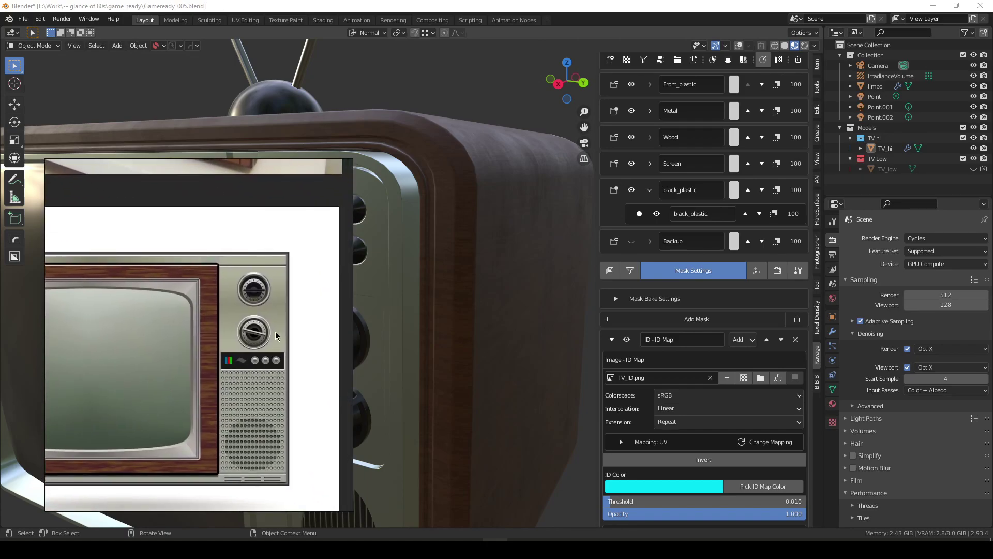
{"action": "middle_click_drag", "start_coordinate": [275, 333], "coordinate": [221, 348]}
{"action": "left_click", "coordinate": [423, 3]}
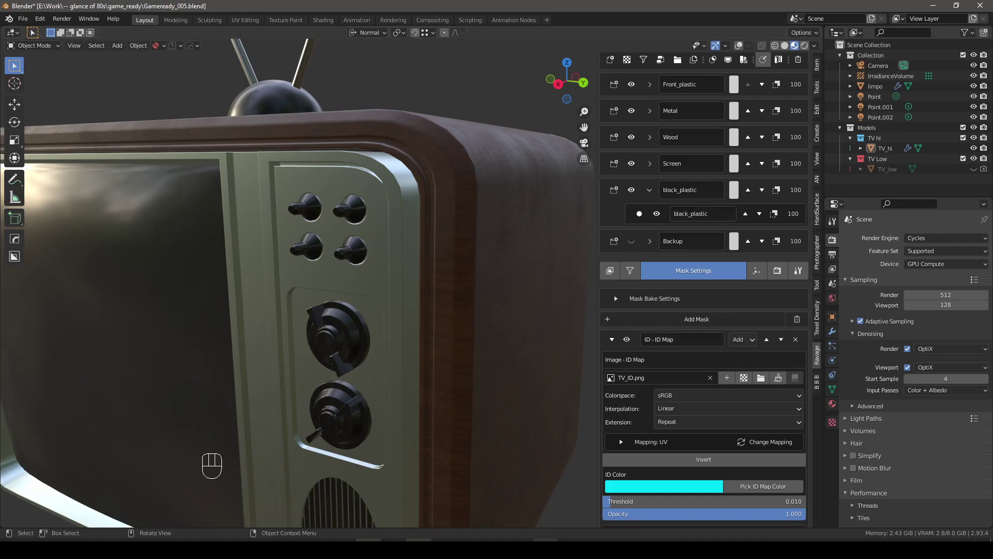
Step: Bring the reference board back up and examine the knobs and VHF/UHF dials of the red-framed TV closely
{"action": "left_click", "coordinate": [495, 548]}
{"action": "scroll", "coordinate": [256, 349], "scroll_direction": "down", "scroll_amount": 7}
{"action": "middle_click_drag", "start_coordinate": [248, 335], "coordinate": [229, 266]}
{"action": "scroll", "coordinate": [144, 297], "scroll_direction": "up", "scroll_amount": 4}
{"action": "scroll", "coordinate": [302, 340], "scroll_direction": "up", "scroll_amount": 4}
{"action": "middle_click_drag", "start_coordinate": [302, 444], "coordinate": [242, 373]}
{"action": "scroll", "coordinate": [242, 373], "scroll_direction": "up", "scroll_amount": 7}
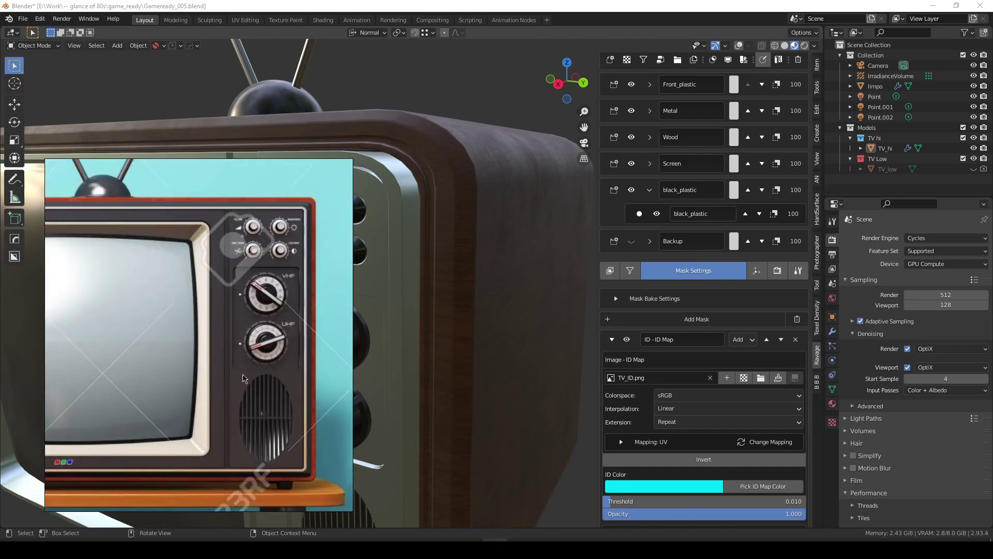
{"action": "scroll", "coordinate": [275, 321], "scroll_direction": "up", "scroll_amount": 2}
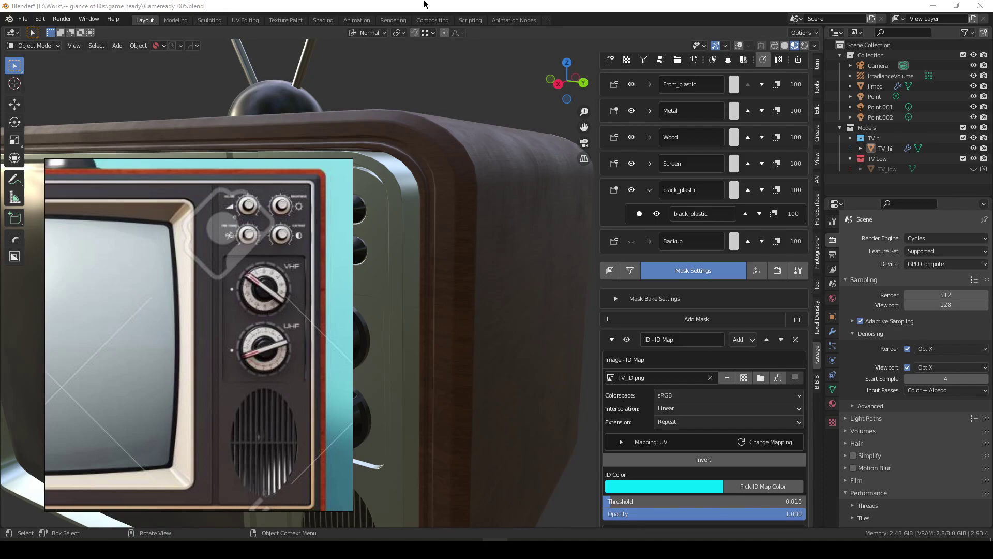
Step: Hide the reference board and add a filter layer above the black_plastic layer inside its folder
{"action": "left_click", "coordinate": [425, 5]}
{"action": "scroll", "coordinate": [338, 264], "scroll_direction": "down", "scroll_amount": 1}
{"action": "middle_click_drag", "start_coordinate": [341, 266], "coordinate": [346, 252]}
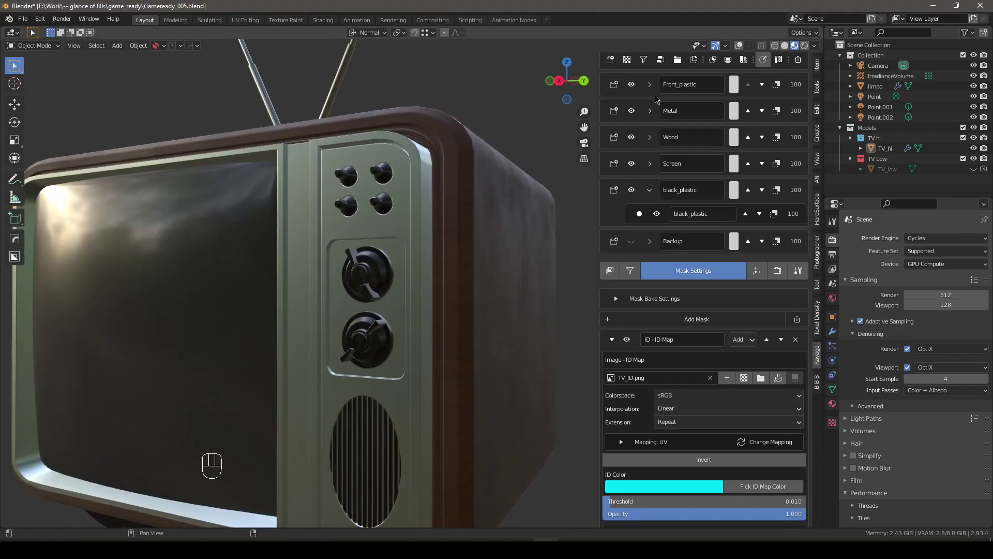
{"action": "scroll", "coordinate": [665, 109], "scroll_direction": "up", "scroll_amount": 2}
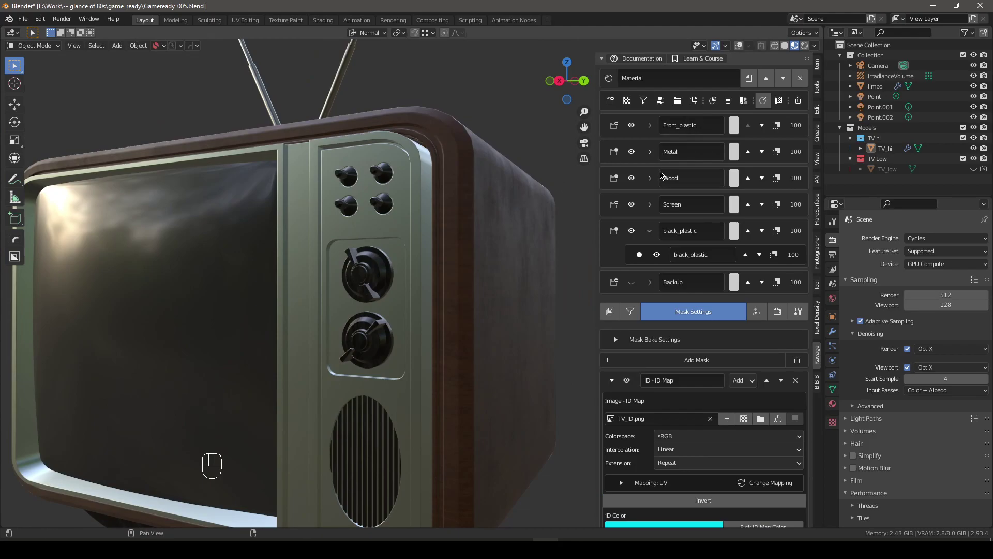
{"action": "left_click", "coordinate": [643, 103]}
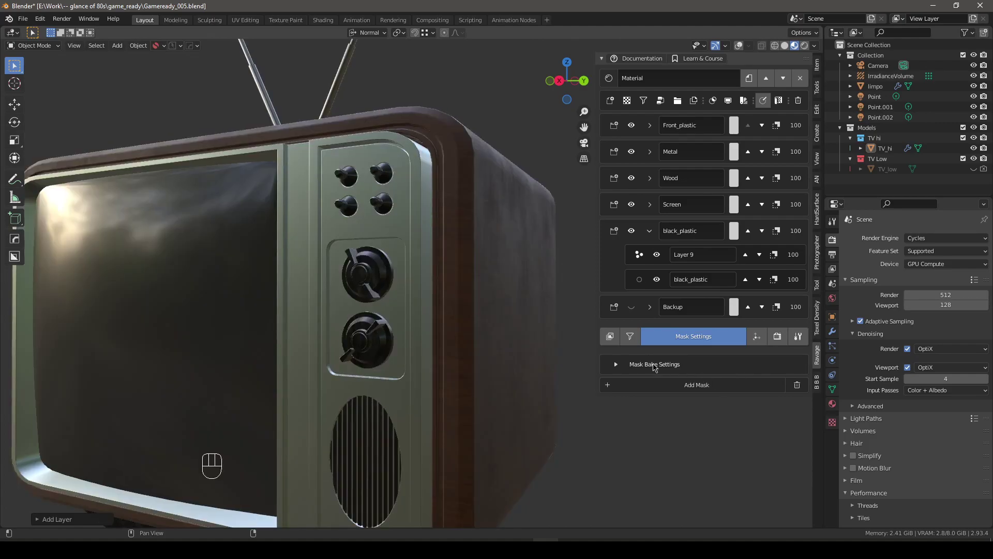
{"action": "left_click", "coordinate": [620, 337]}
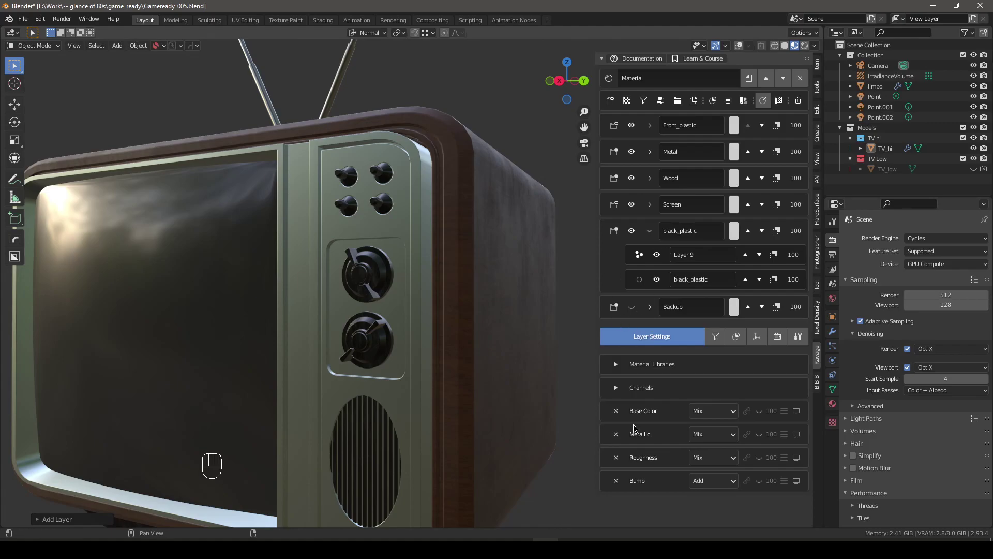
{"action": "left_click", "coordinate": [616, 411]}
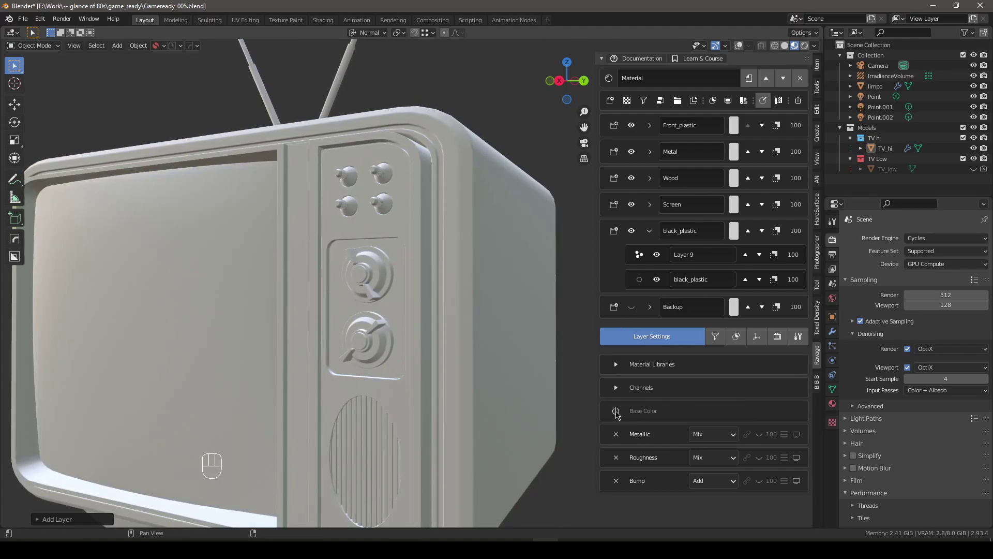
{"action": "left_click", "coordinate": [645, 414]}
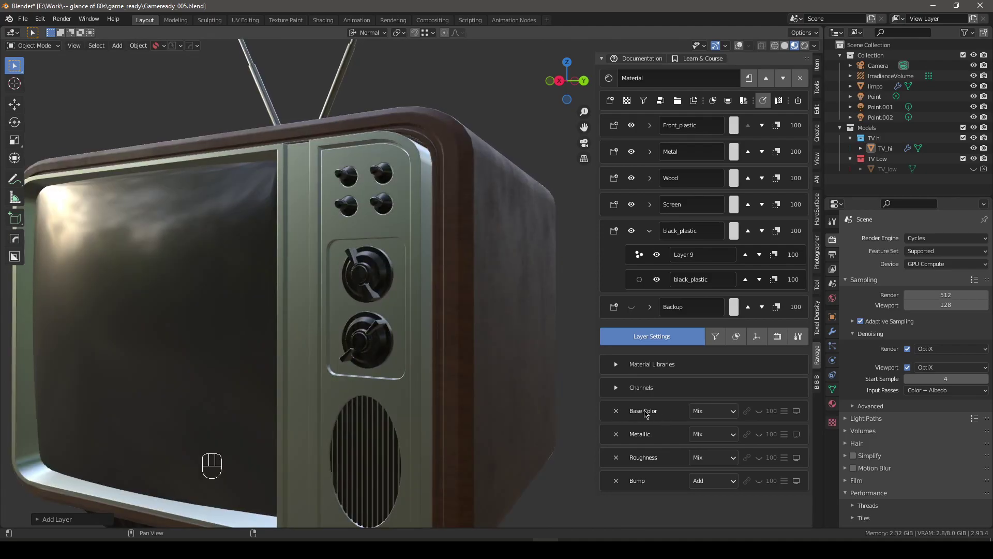
{"action": "left_click", "coordinate": [718, 337]}
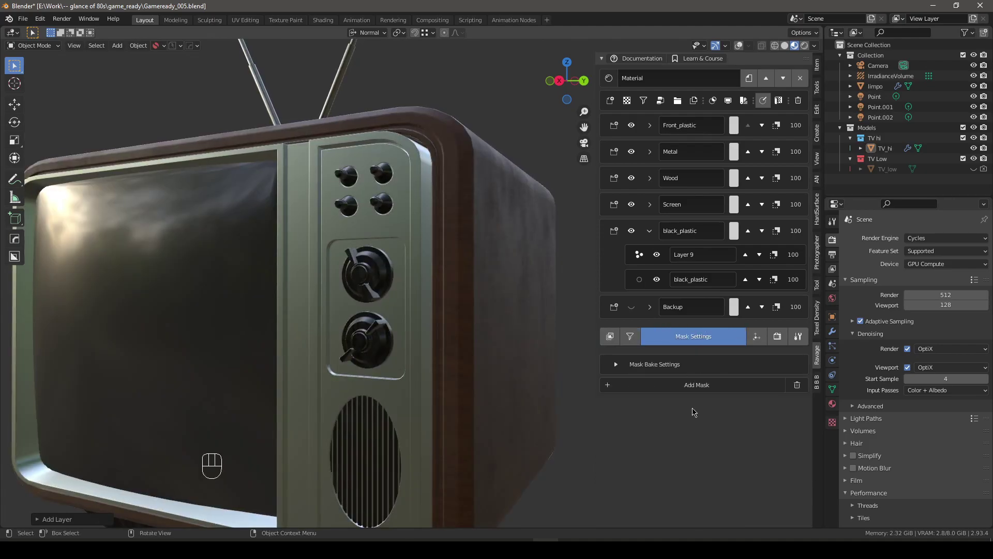
Step: Add a ColorRamp filter to the new layer's Base Color and lighten its black stop to a dark gray with value 0.047
{"action": "left_click", "coordinate": [636, 336]}
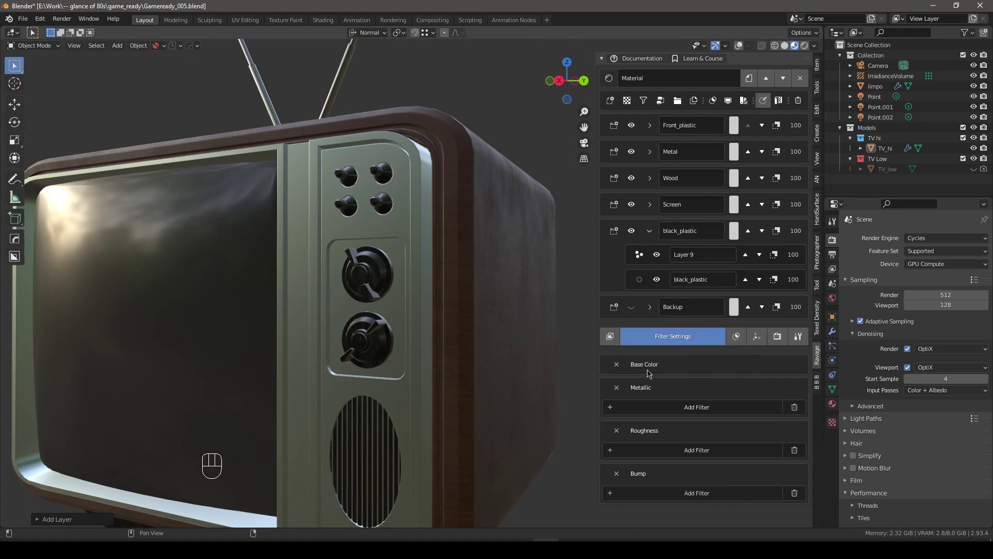
{"action": "left_click", "coordinate": [696, 384]}
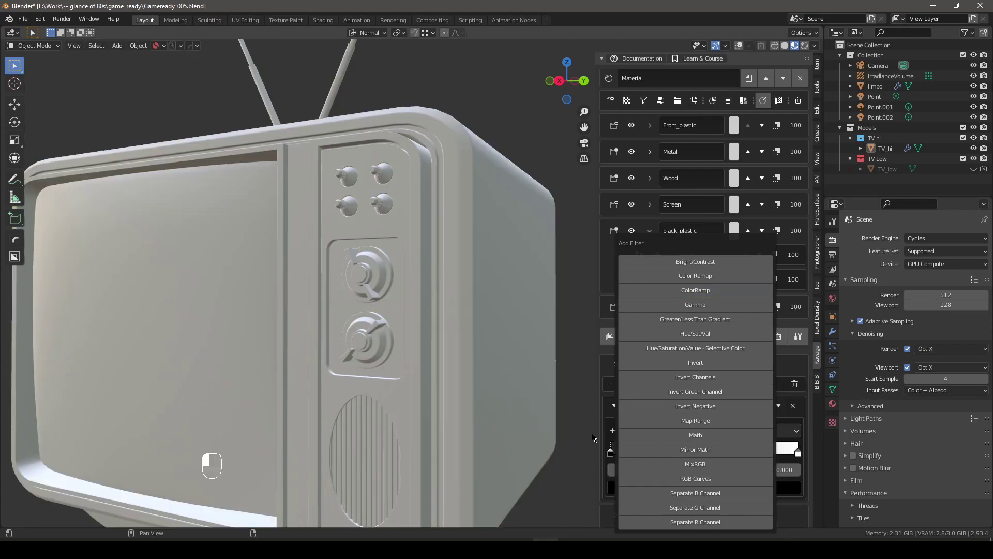
{"action": "left_click", "coordinate": [696, 290]}
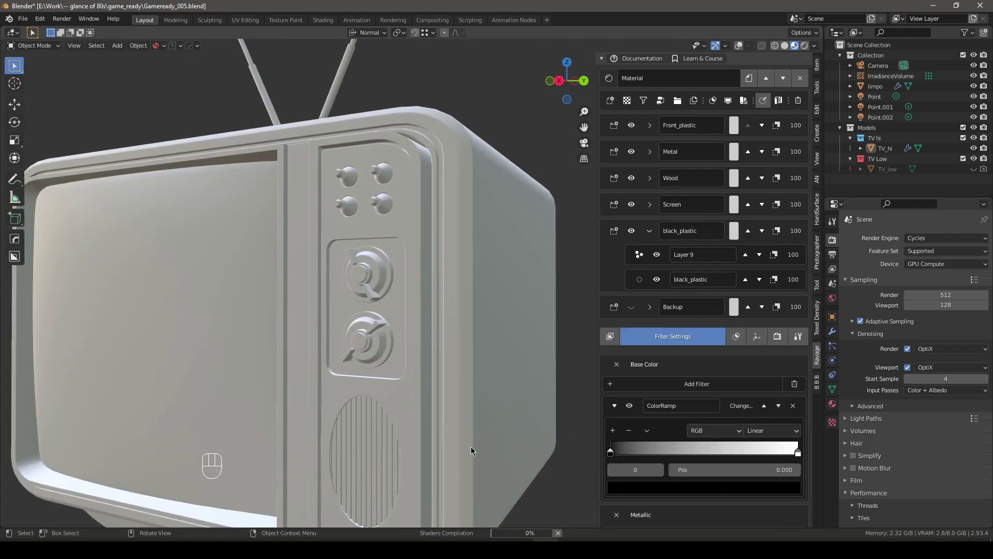
{"action": "left_click", "coordinate": [645, 488]}
{"action": "left_click_drag", "start_coordinate": [698, 414], "coordinate": [696, 395]}
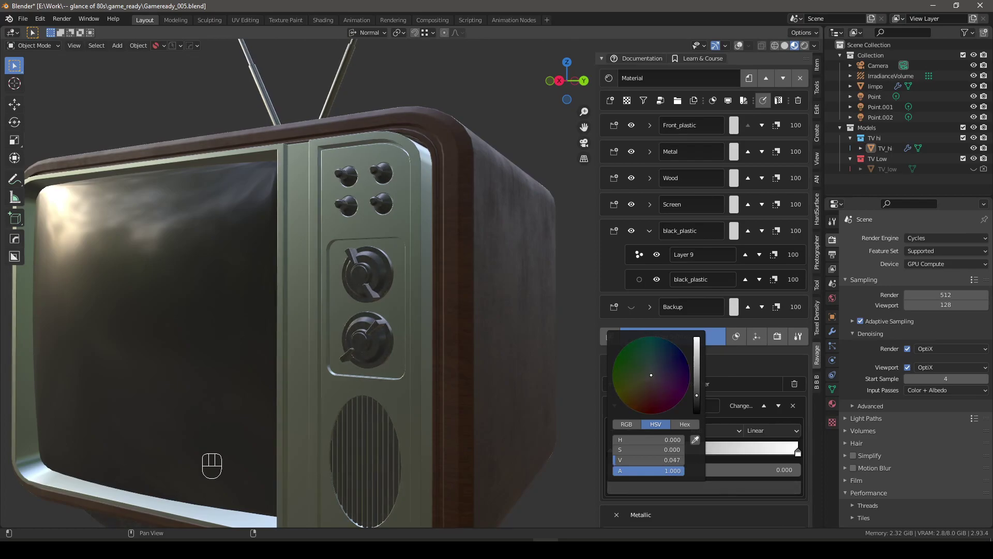
{"action": "mouse_move", "coordinate": [359, 331]}
{"action": "middle_mouse_down"}
{"action": "mouse_move", "coordinate": [362, 371]}
{"action": "mouse_move", "coordinate": [370, 343]}
{"action": "middle_mouse_up"}
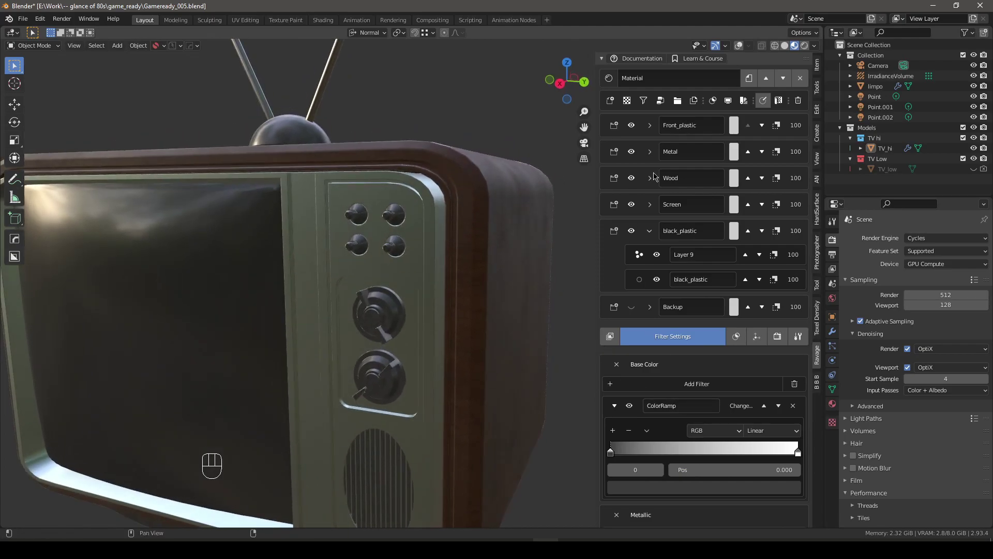
Step: Add an ID Map mask to the filter layer, using the cyan ID color picked from the TV's knobs
{"action": "left_click", "coordinate": [738, 336]}
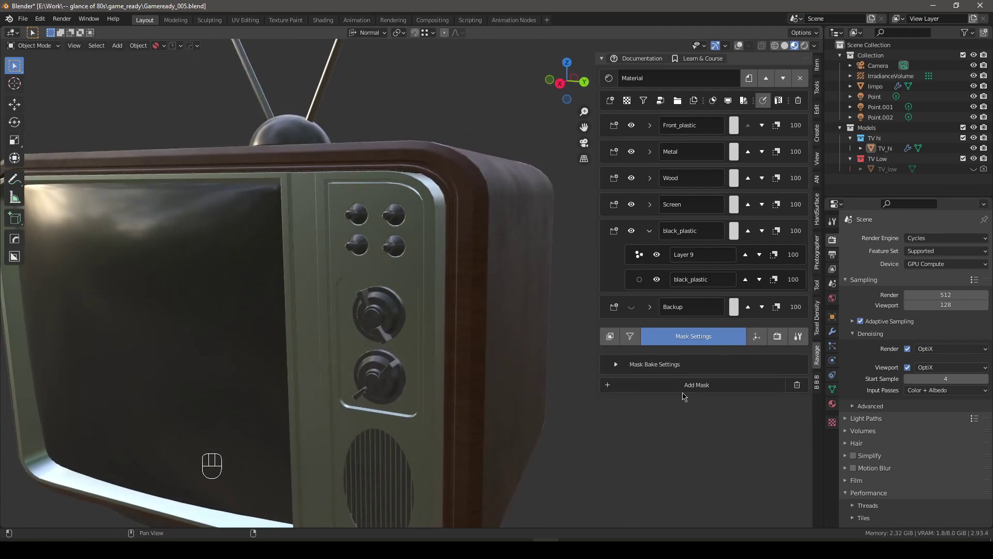
{"action": "left_click", "coordinate": [694, 386]}
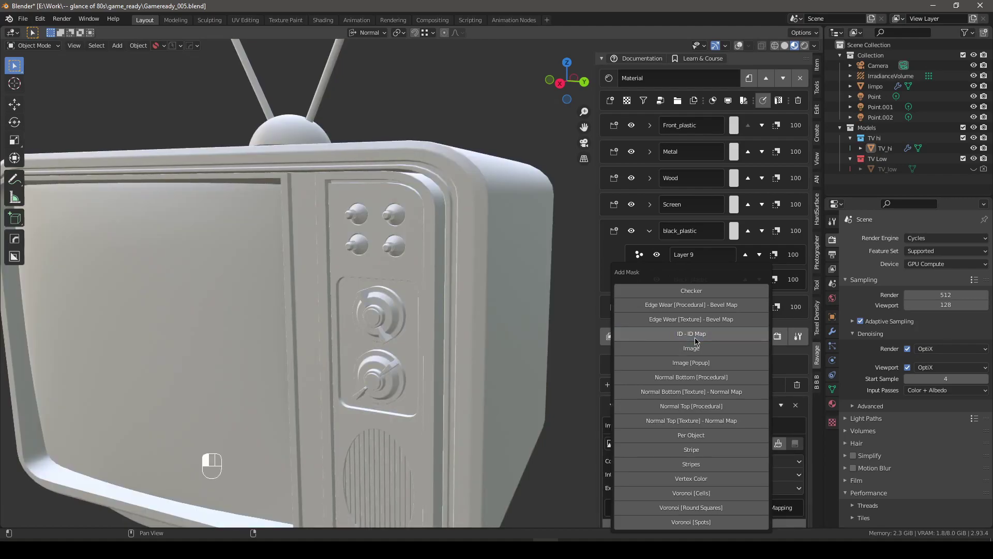
{"action": "left_click", "coordinate": [693, 334]}
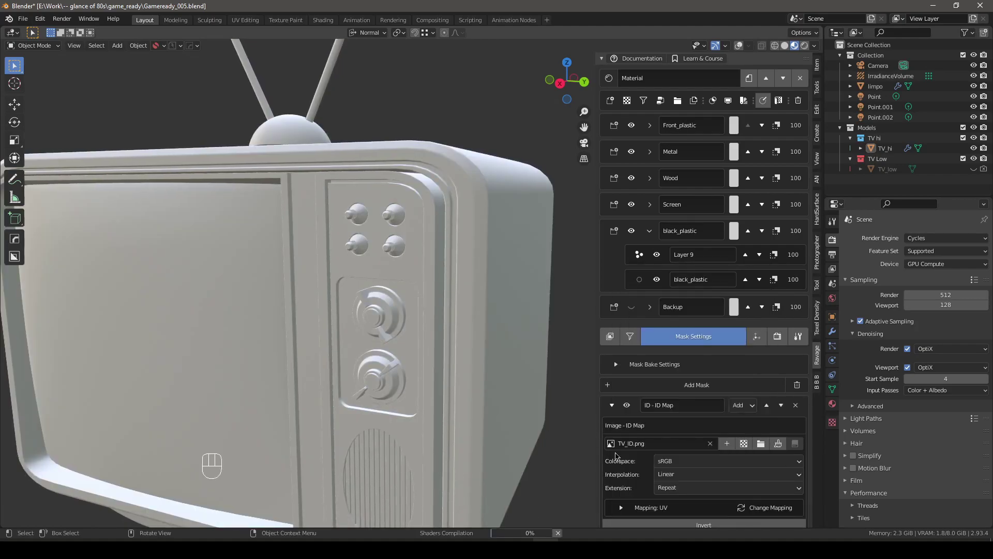
{"action": "scroll", "coordinate": [736, 453], "scroll_direction": "down", "scroll_amount": 5}
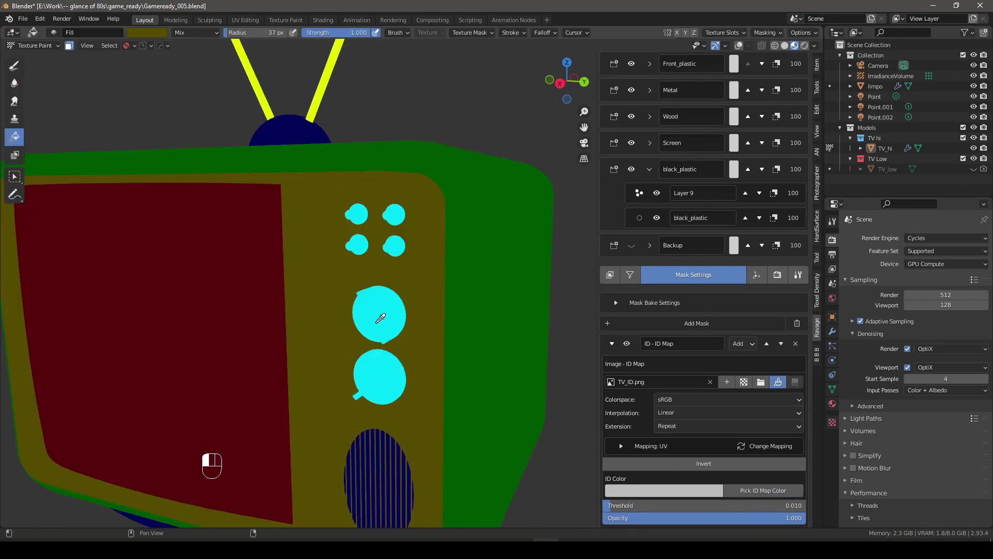
{"action": "left_click", "coordinate": [381, 316]}
{"action": "middle_click_drag", "start_coordinate": [509, 383], "coordinate": [444, 371]}
{"action": "key", "text": "alt+q"}
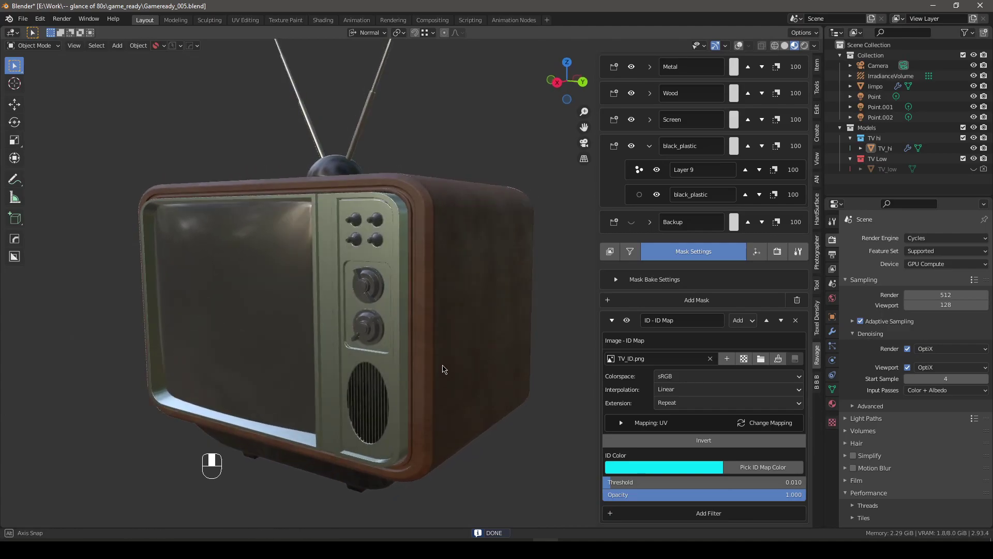
Step: Save the file and collapse the black_plastic folder
{"action": "middle_click_drag", "start_coordinate": [393, 346], "coordinate": [370, 361]}
{"action": "key", "text": "ctrl+s"}
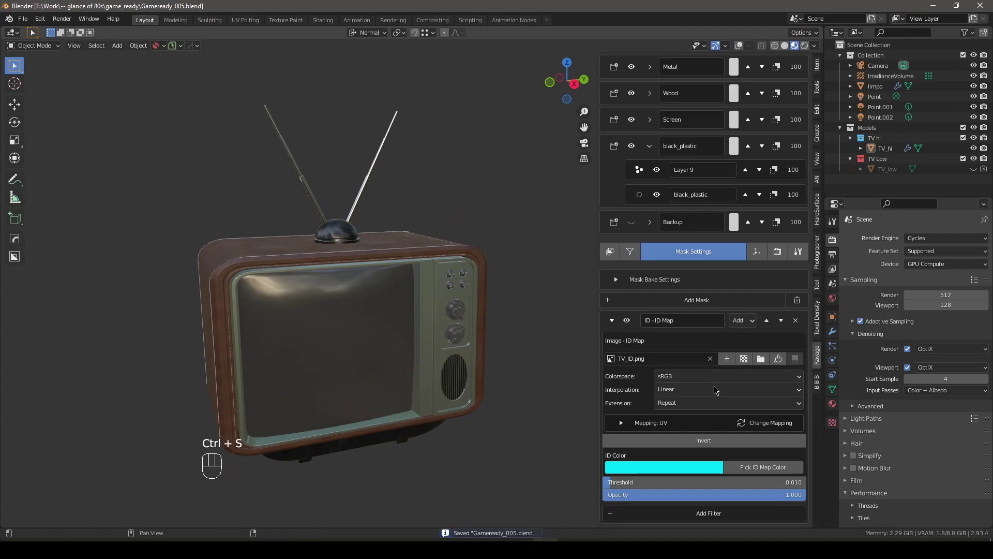
{"action": "middle_click_drag", "start_coordinate": [399, 339], "coordinate": [401, 336]}
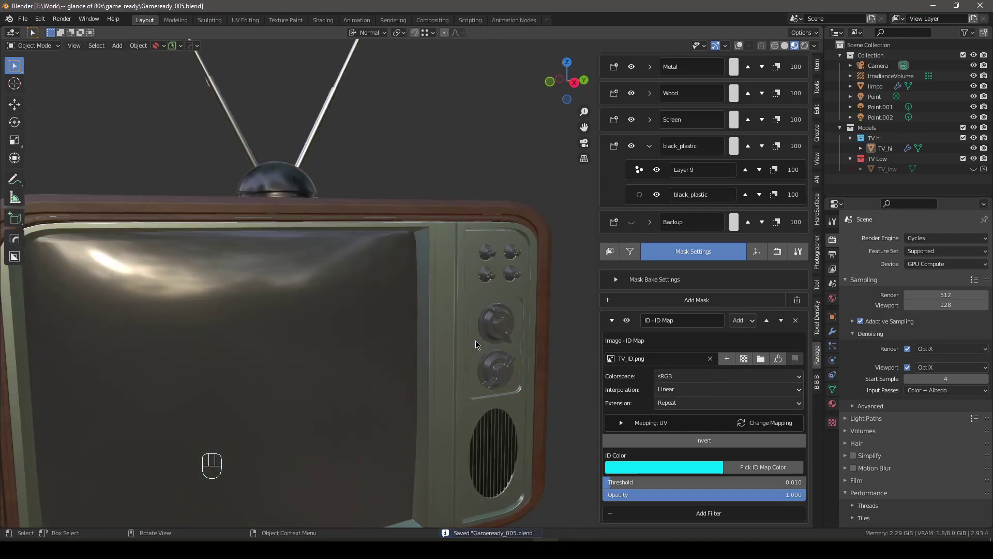
{"action": "left_click", "coordinate": [617, 253]}
{"action": "middle_click_drag", "start_coordinate": [383, 343], "coordinate": [376, 340]}
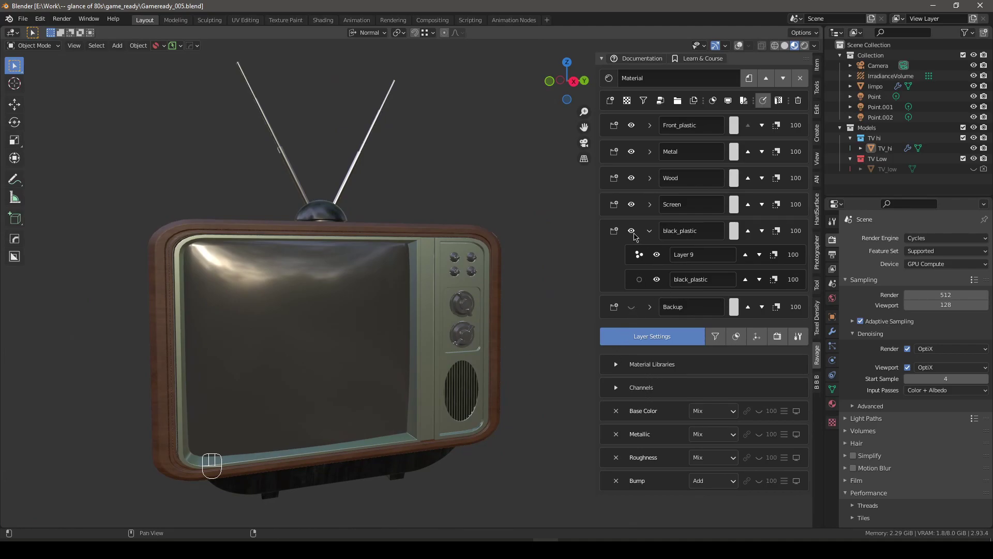
{"action": "left_click", "coordinate": [650, 231]}
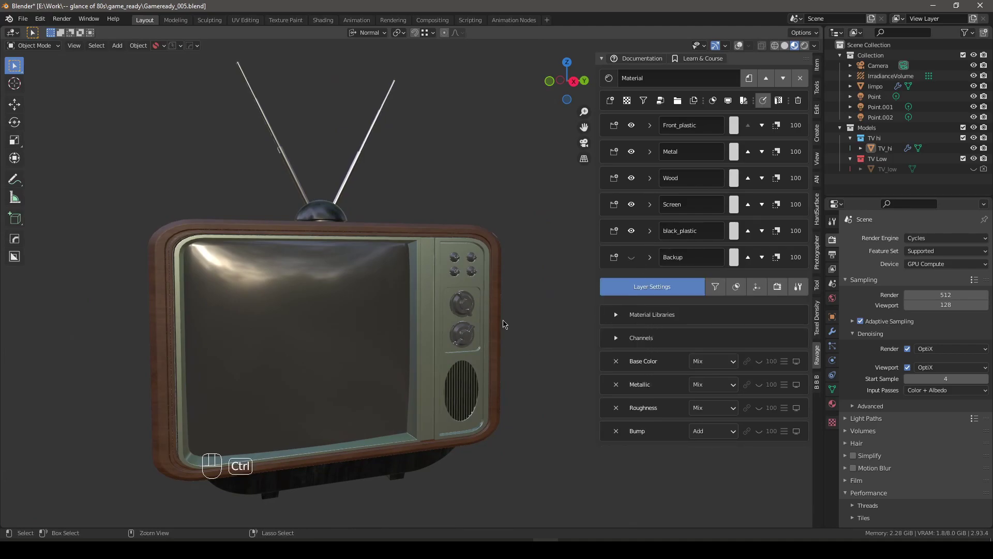